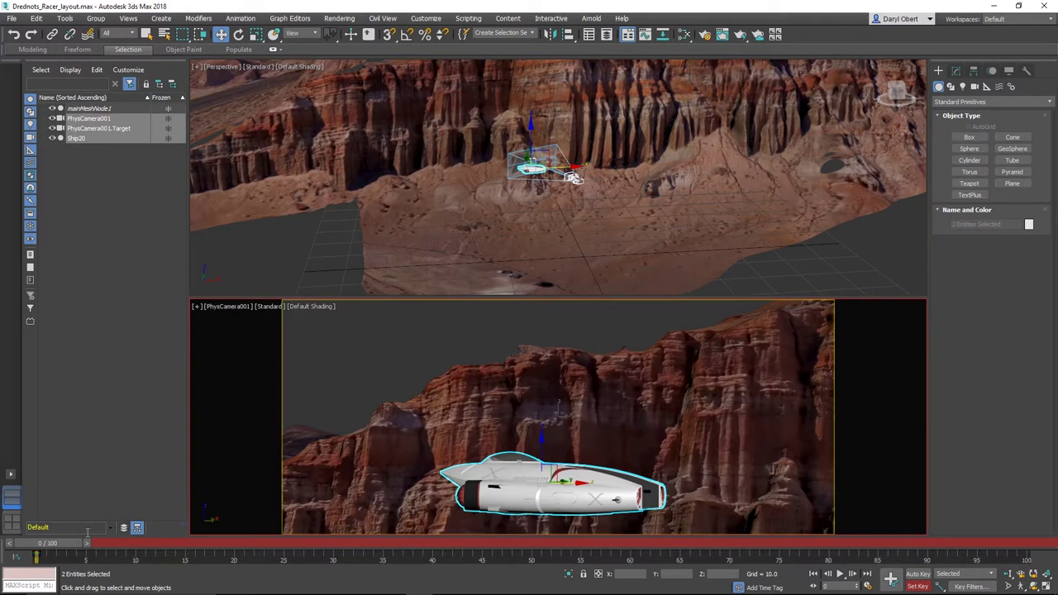
- At frame 100, move Ship20, PhysCamera001 and its target along positive X toward the cliff's far end, and lower the camera slightly
{"action": "left_click_drag", "start_coordinate": [122, 552], "coordinate": [1047, 579]}
{"action": "key", "text": "w"}
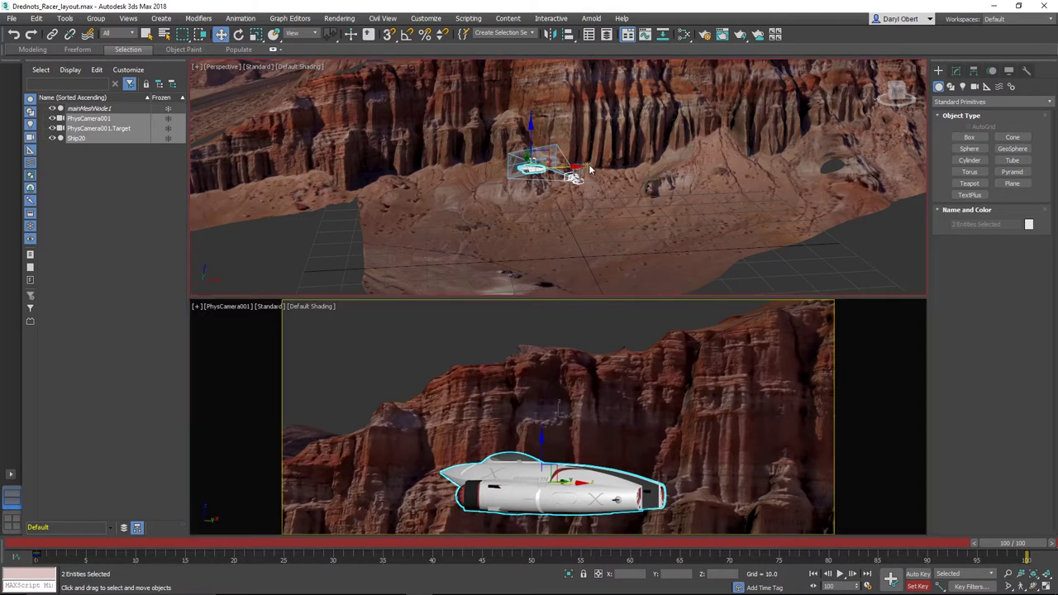
{"action": "left_click", "coordinate": [592, 171]}
{"action": "left_click", "coordinate": [107, 120]}
{"action": "left_click", "coordinate": [124, 138]}
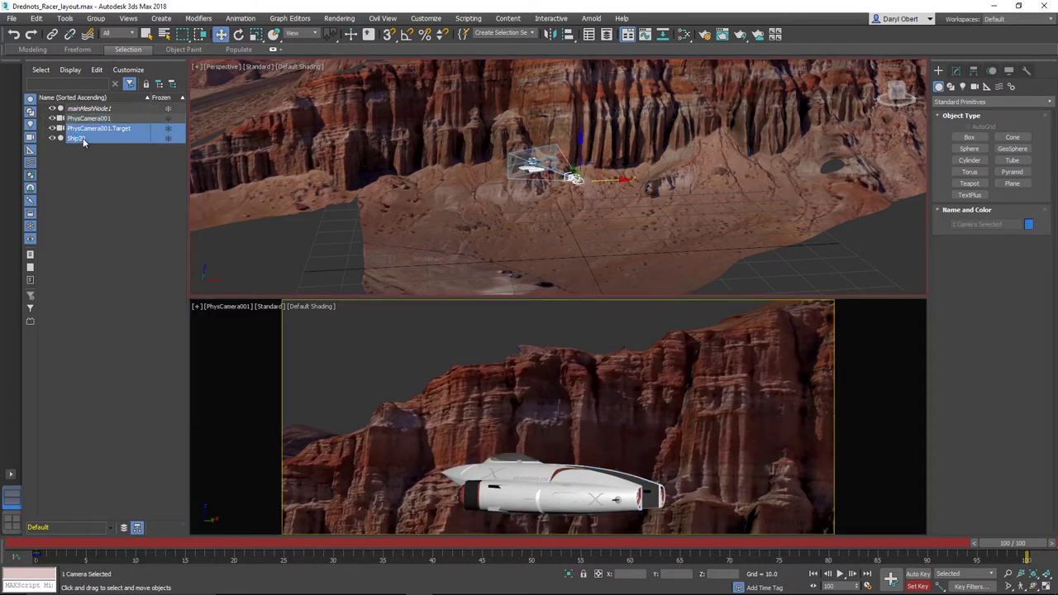
{"action": "left_click", "coordinate": [100, 123], "text": "ctrl"}
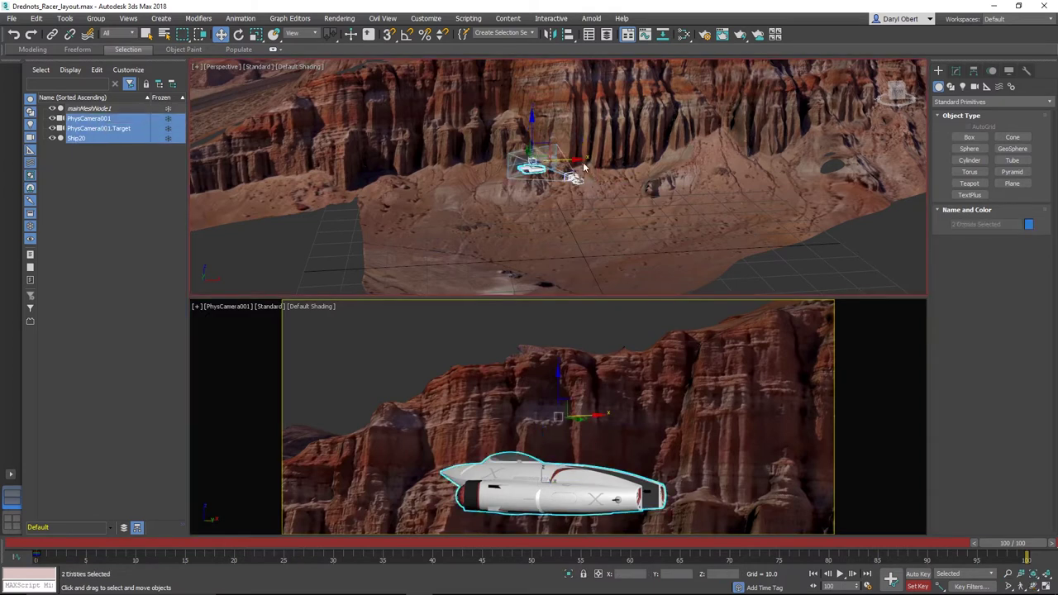
{"action": "left_click_drag", "start_coordinate": [577, 159], "coordinate": [770, 137]}
{"action": "left_click", "coordinate": [842, 206]}
{"action": "left_click", "coordinate": [800, 166]}
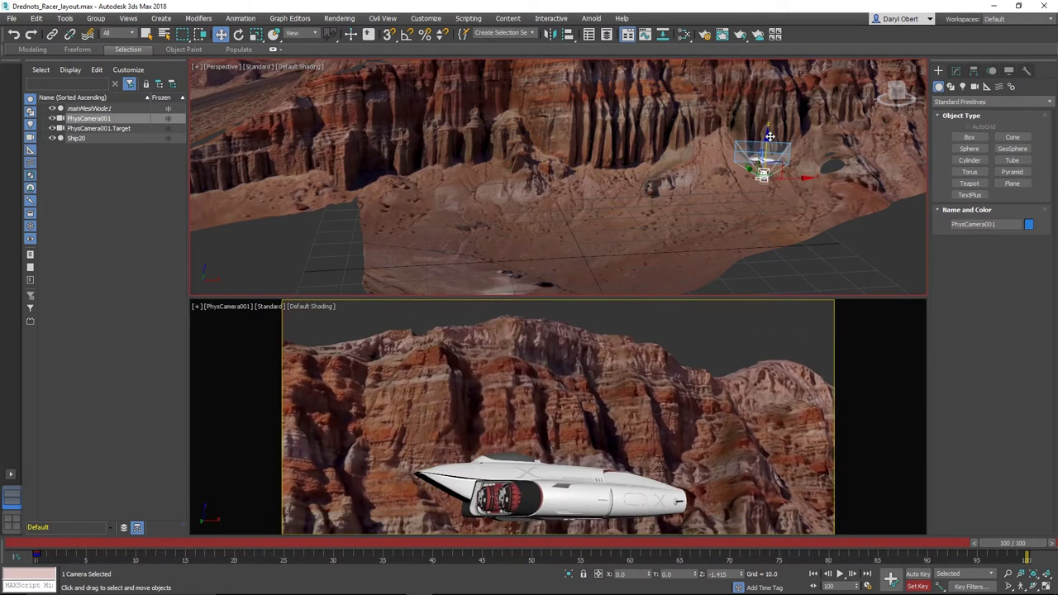
- Roll Ship20 around its long axis so that its upper hull faces the camera at frame 100
{"action": "left_click", "coordinate": [78, 139]}
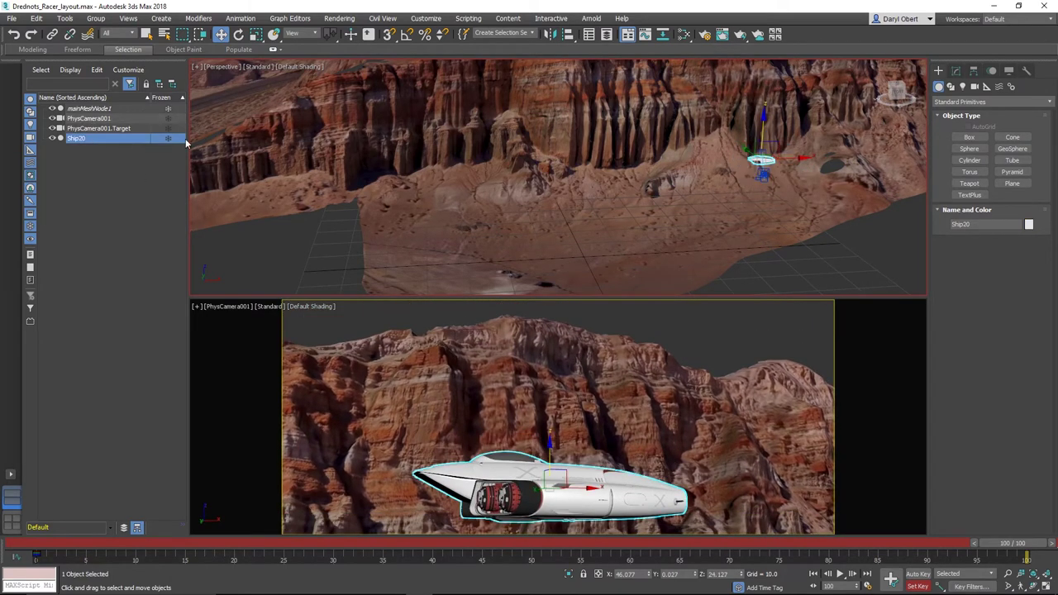
{"action": "key", "text": "e"}
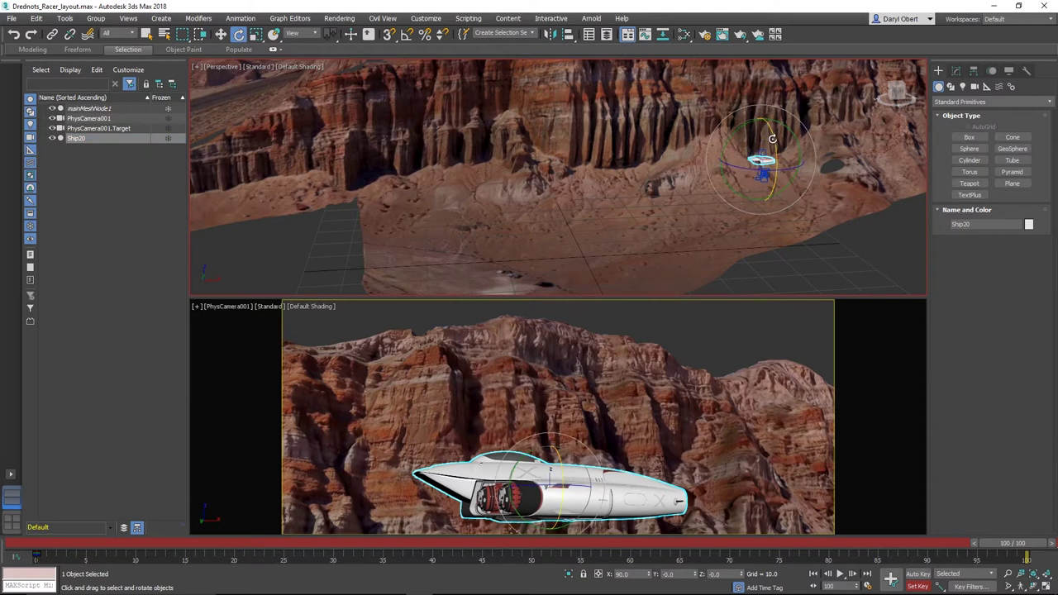
{"action": "left_click_drag", "start_coordinate": [773, 139], "coordinate": [775, 217]}
{"action": "key", "text": "w"}
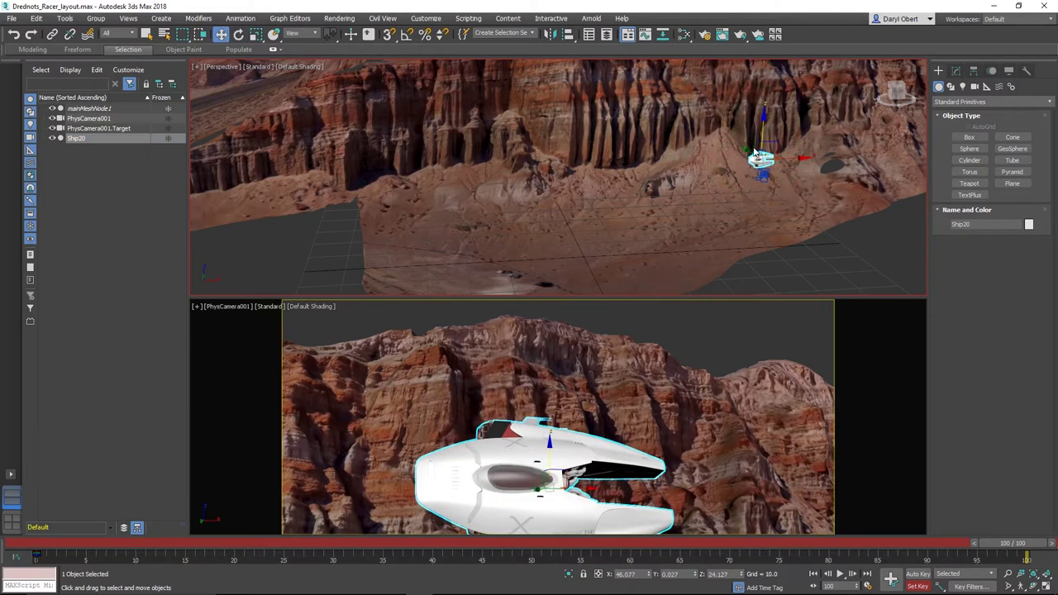
- Move Ship20 about 17 units forward along X out of the camera's view, and key the ship and camera rig at frame 100
{"action": "left_click", "coordinate": [765, 112]}
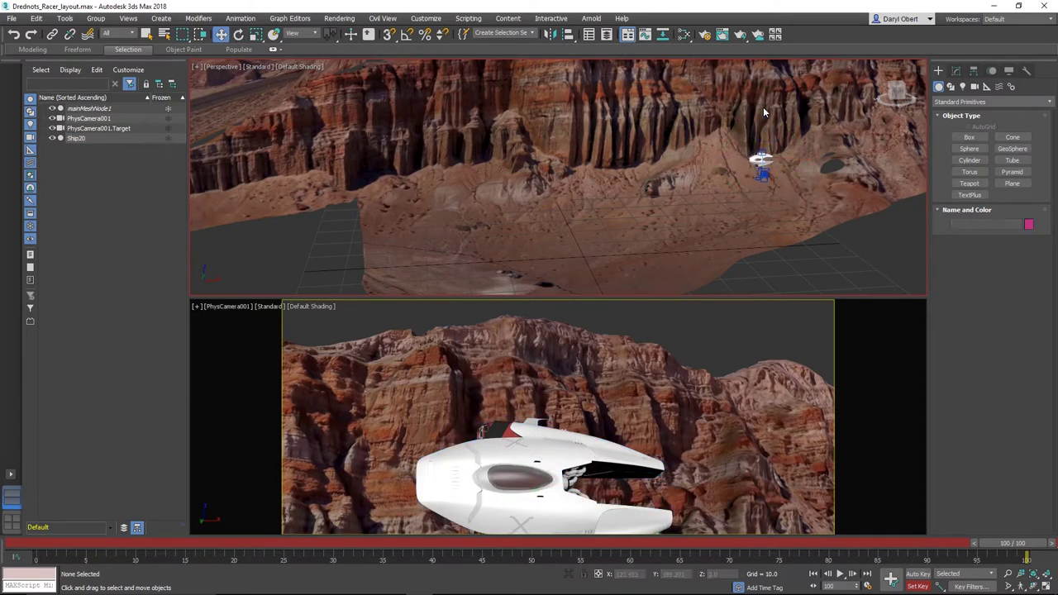
{"action": "left_click", "coordinate": [87, 141]}
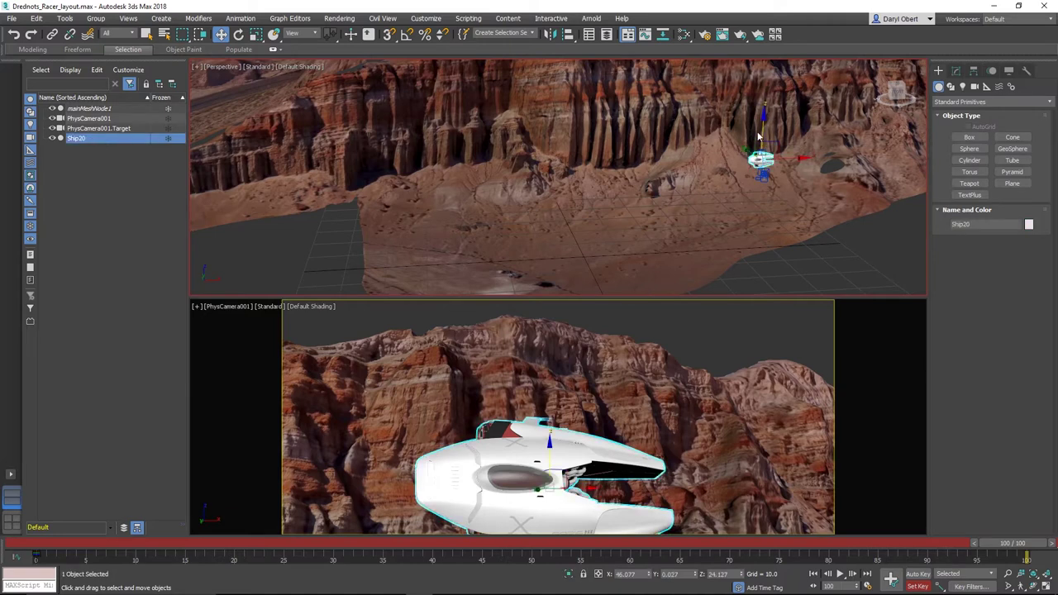
{"action": "left_click_drag", "start_coordinate": [765, 121], "coordinate": [864, 148]}
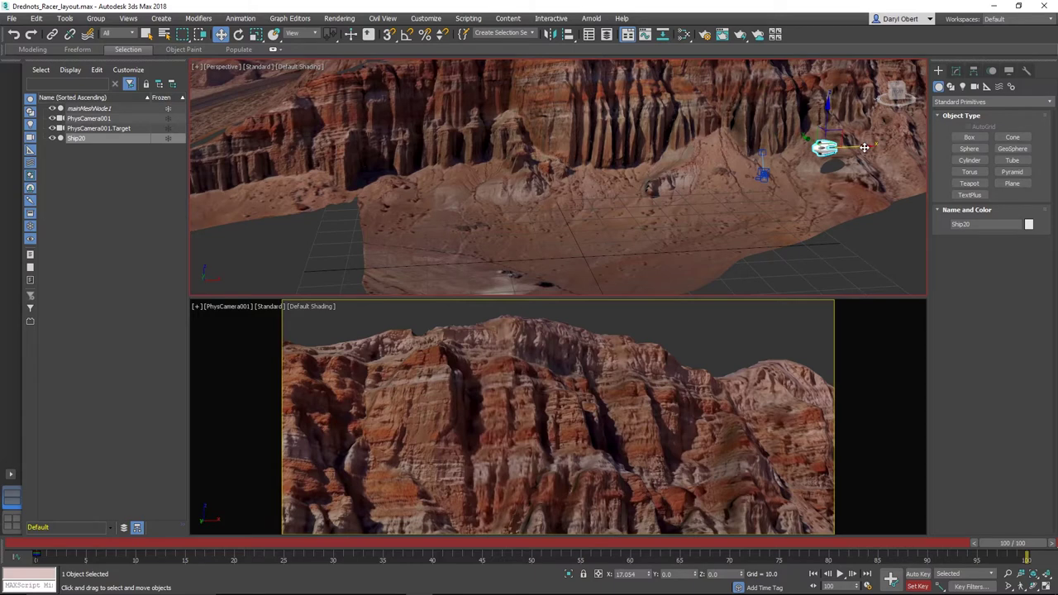
{"action": "left_click", "coordinate": [100, 124]}
{"action": "left_click", "coordinate": [83, 130], "text": "ctrl"}
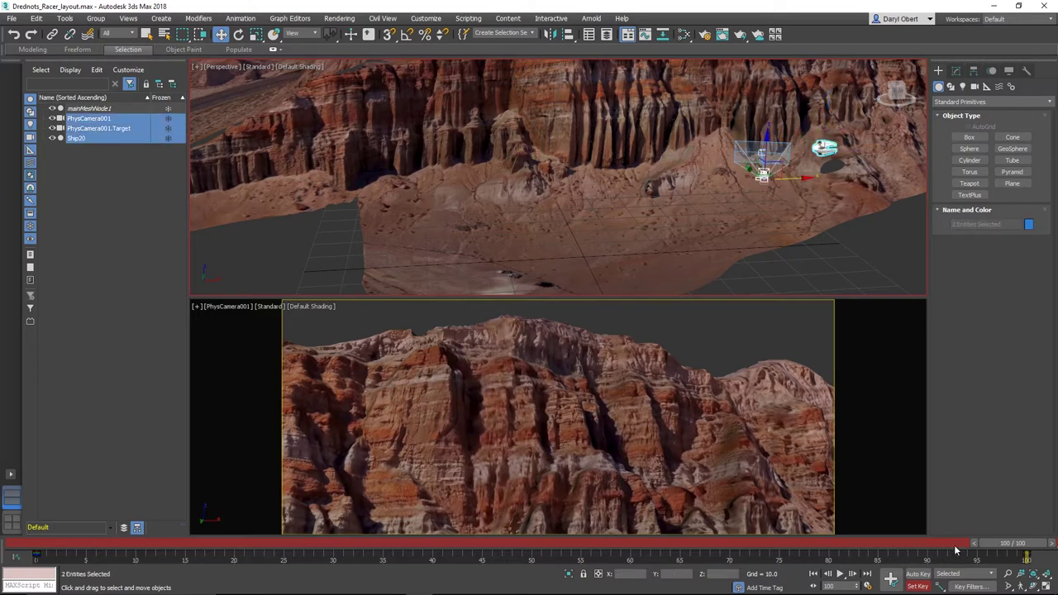
- At frame 0, move Ship20 about 18.5 units back along X, out of the camera's view
{"action": "left_click_drag", "start_coordinate": [1009, 548], "coordinate": [38, 543]}
{"action": "key", "text": "w"}
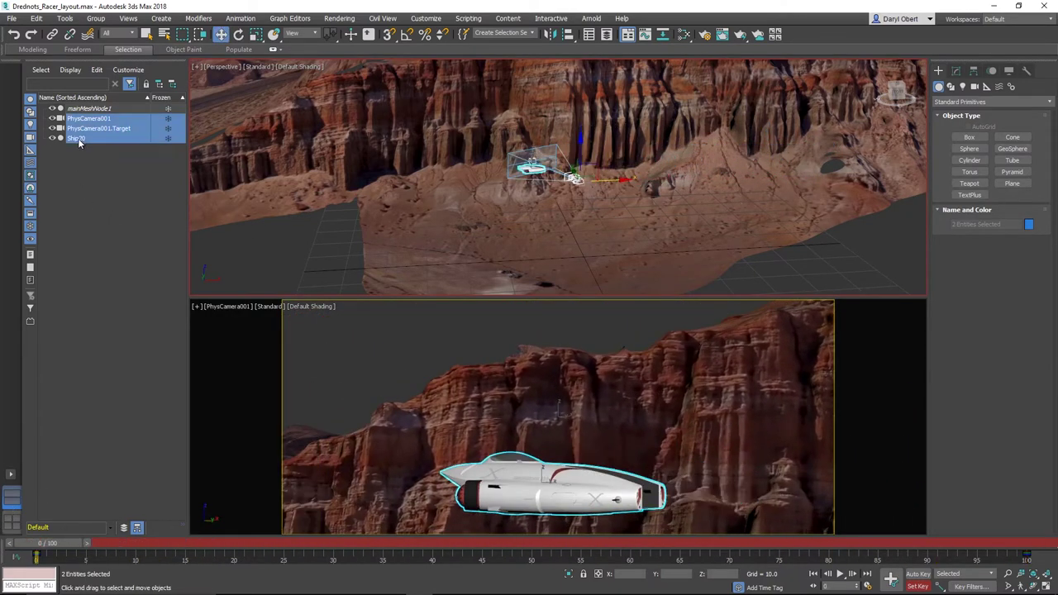
{"action": "left_click", "coordinate": [75, 139]}
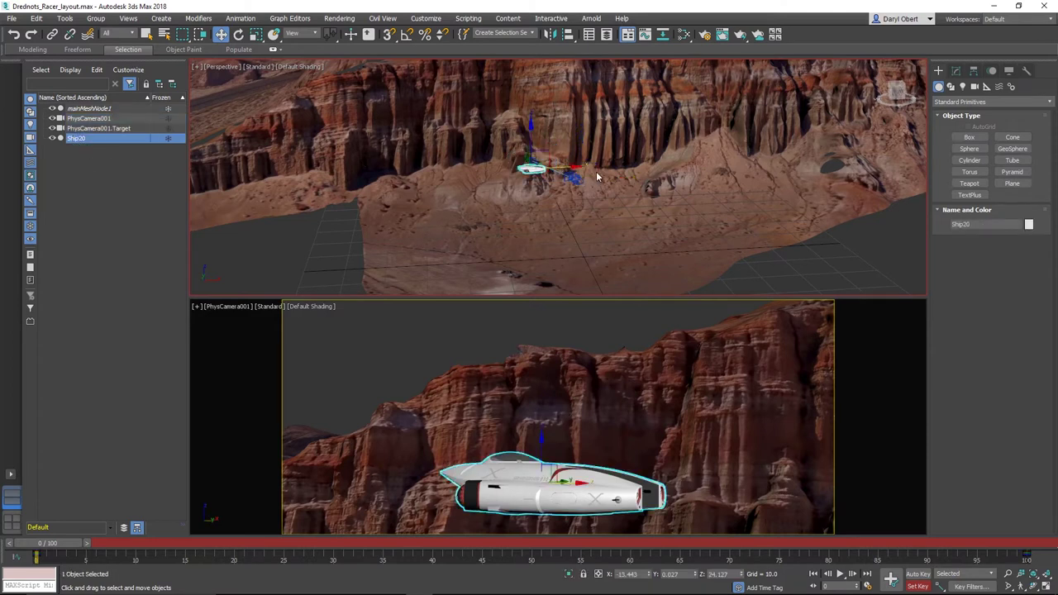
{"action": "left_click_drag", "start_coordinate": [576, 167], "coordinate": [500, 168]}
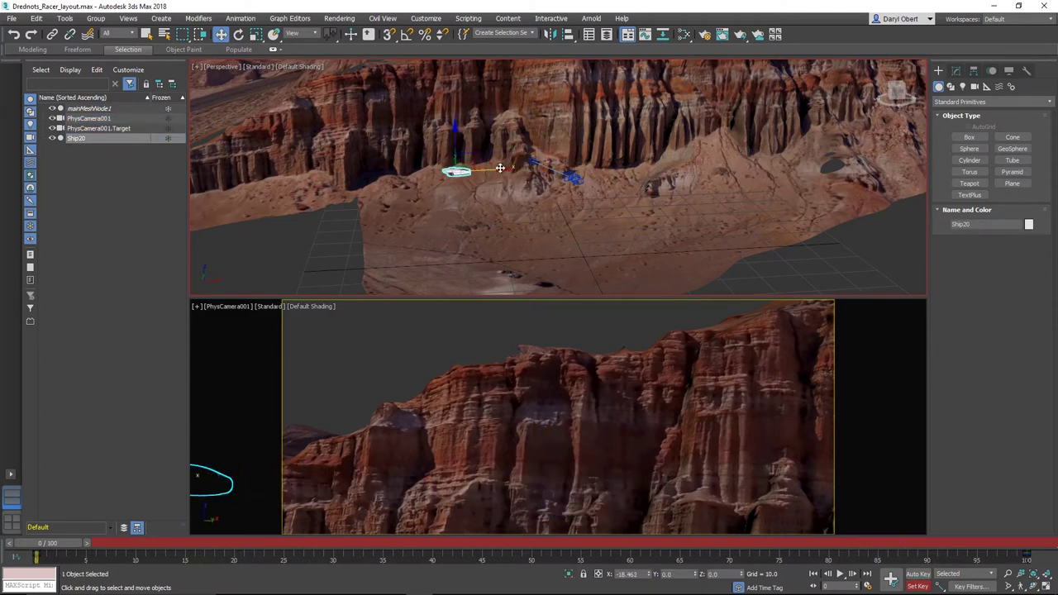
- Maximize the PhysCamera001 view and scrub from frame 0 to preview the ship's flyby
{"action": "left_click", "coordinate": [439, 343]}
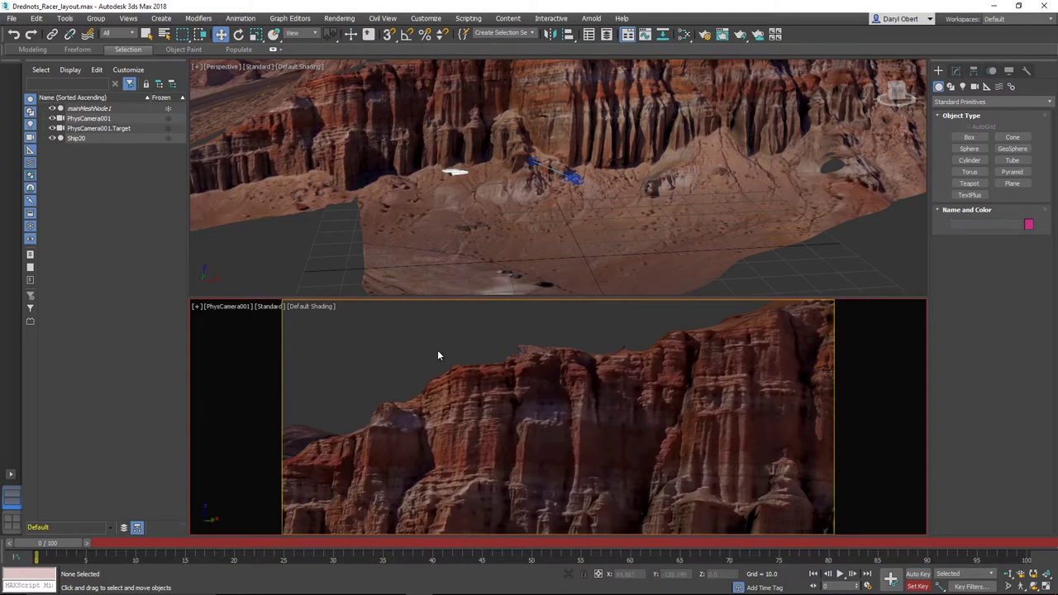
{"action": "key", "text": "alt+w"}
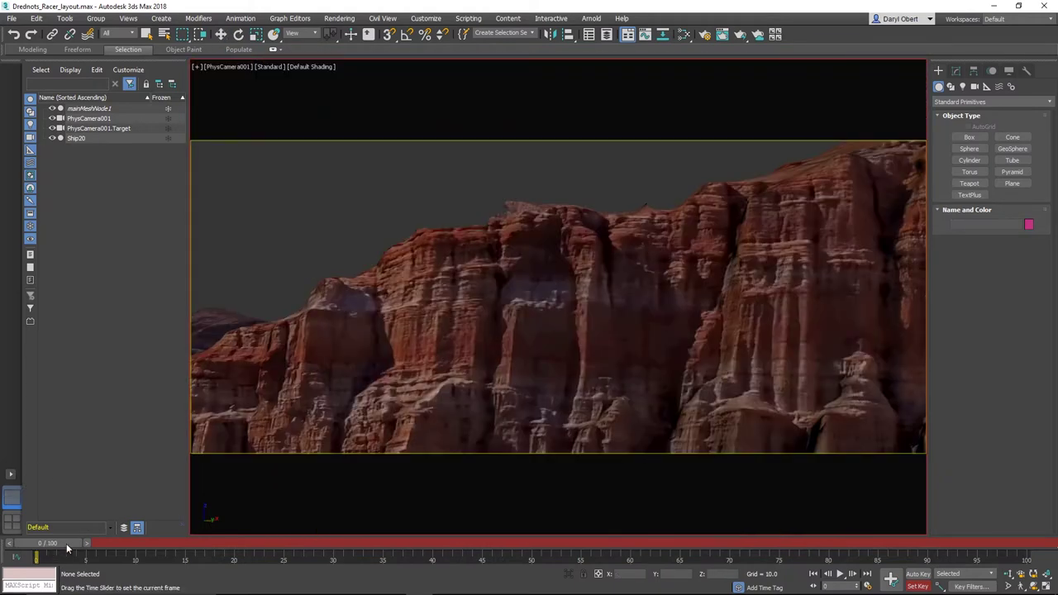
{"action": "left_click_drag", "start_coordinate": [66, 543], "coordinate": [581, 557]}
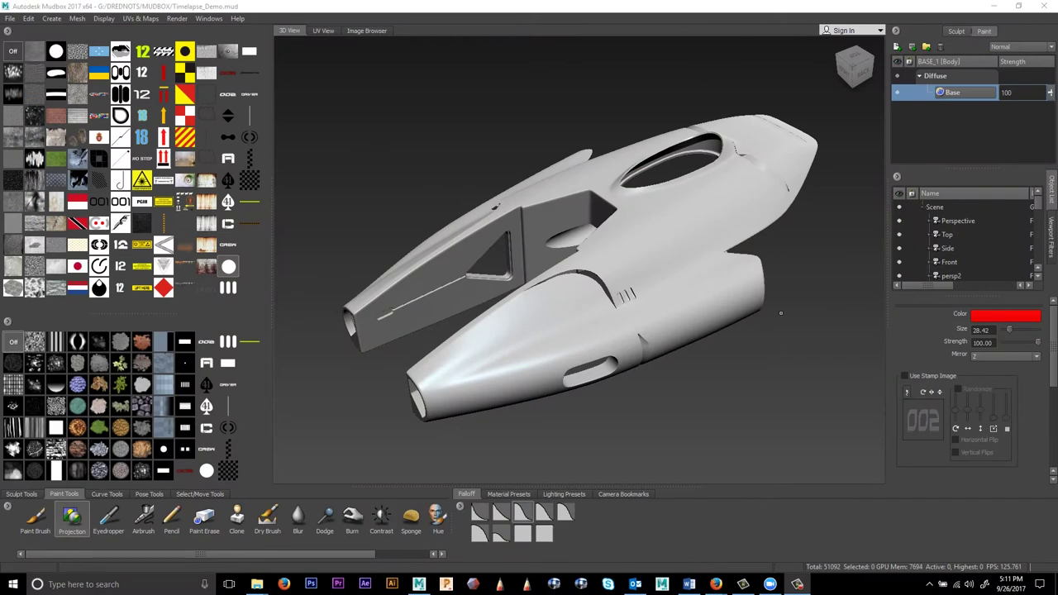
- In Mudbox, create a new diffuse paint layer named Color above the ship's Base layer
{"action": "left_click_drag", "start_coordinate": [781, 312], "coordinate": [813, 219], "text": "alt"}
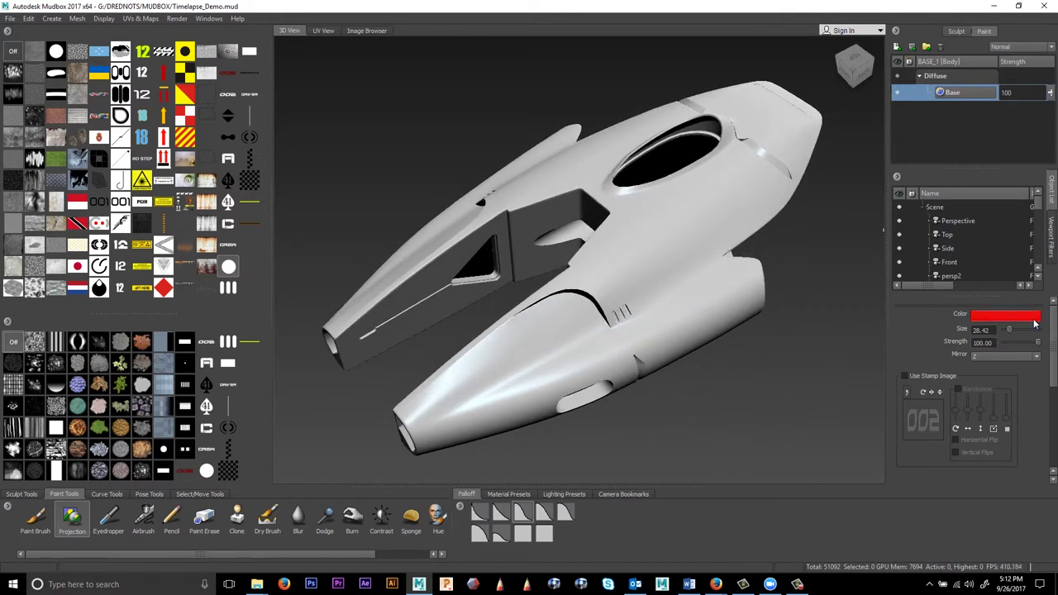
{"action": "scroll", "coordinate": [1055, 325], "scroll_direction": "down", "scroll_amount": 5}
{"action": "left_click", "coordinate": [896, 48]}
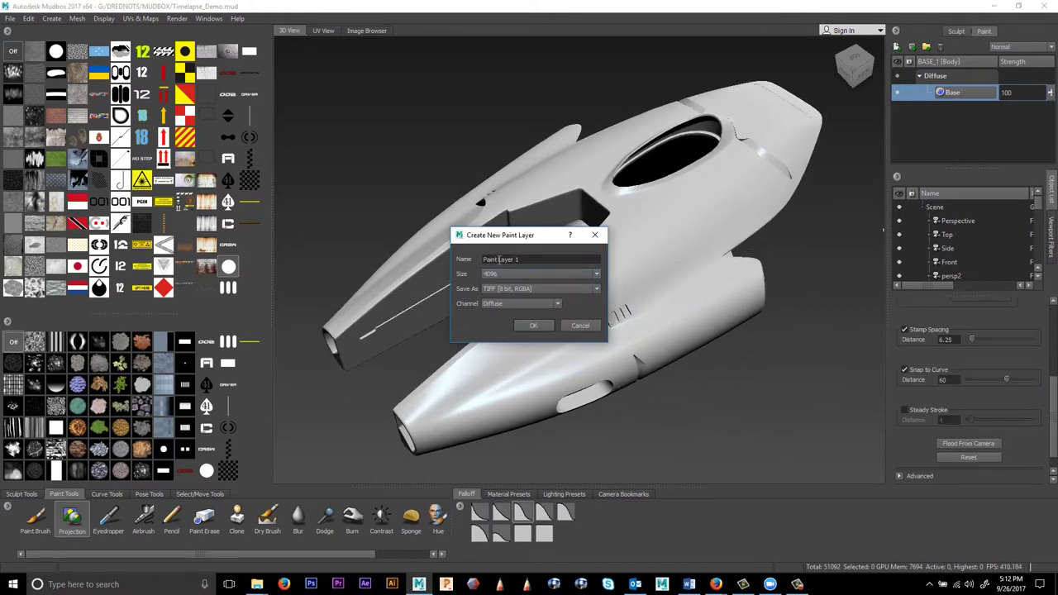
{"action": "key", "text": "Escape"}
{"action": "left_click", "coordinate": [956, 92]}
{"action": "type", "text": "C"}
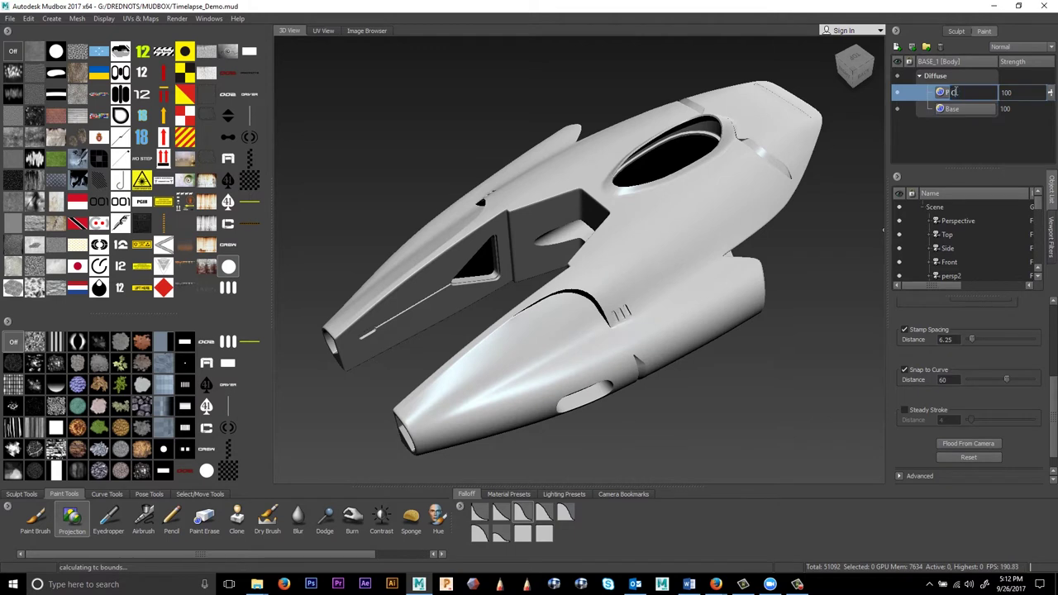
{"action": "type", "text": "olor"}
{"action": "key", "text": "Return"}
- Choose an orange paint color and flood the ship body's Color layer with it using the Paint Brush
{"action": "scroll", "coordinate": [968, 388], "scroll_direction": "up", "scroll_amount": 3}
{"action": "left_click", "coordinate": [1006, 315]}
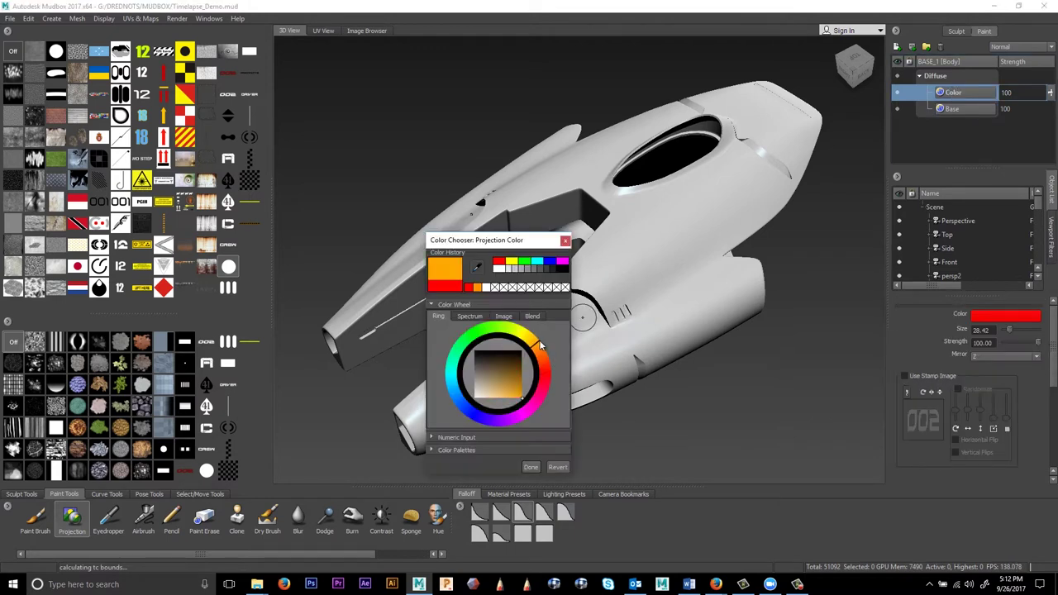
{"action": "left_click", "coordinate": [531, 468]}
{"action": "scroll", "coordinate": [967, 397], "scroll_direction": "down", "scroll_amount": 3}
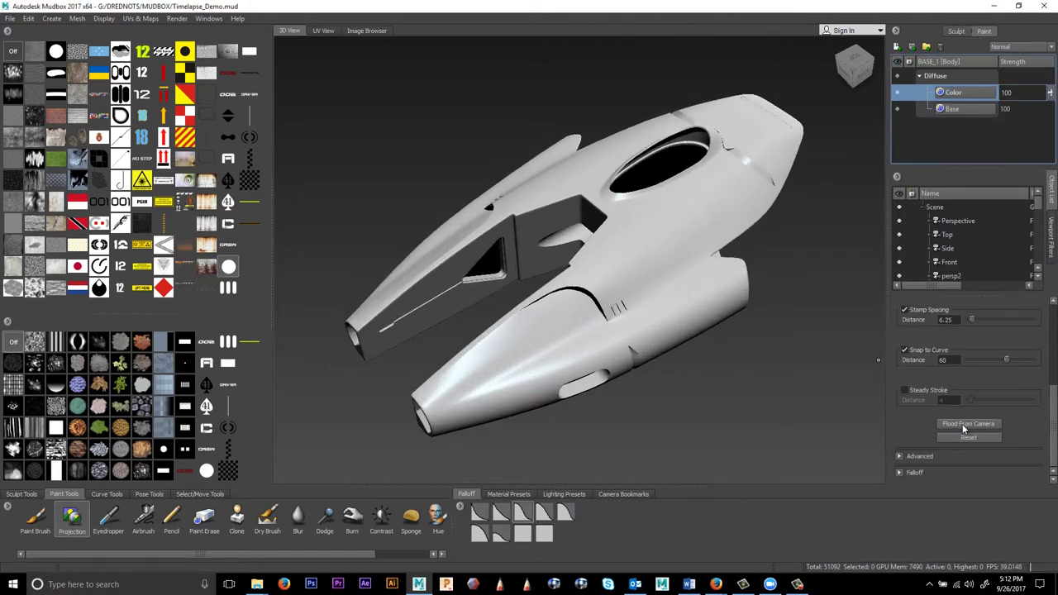
{"action": "left_click", "coordinate": [34, 520]}
{"action": "scroll", "coordinate": [967, 397], "scroll_direction": "down", "scroll_amount": 2}
{"action": "left_click", "coordinate": [968, 410]}
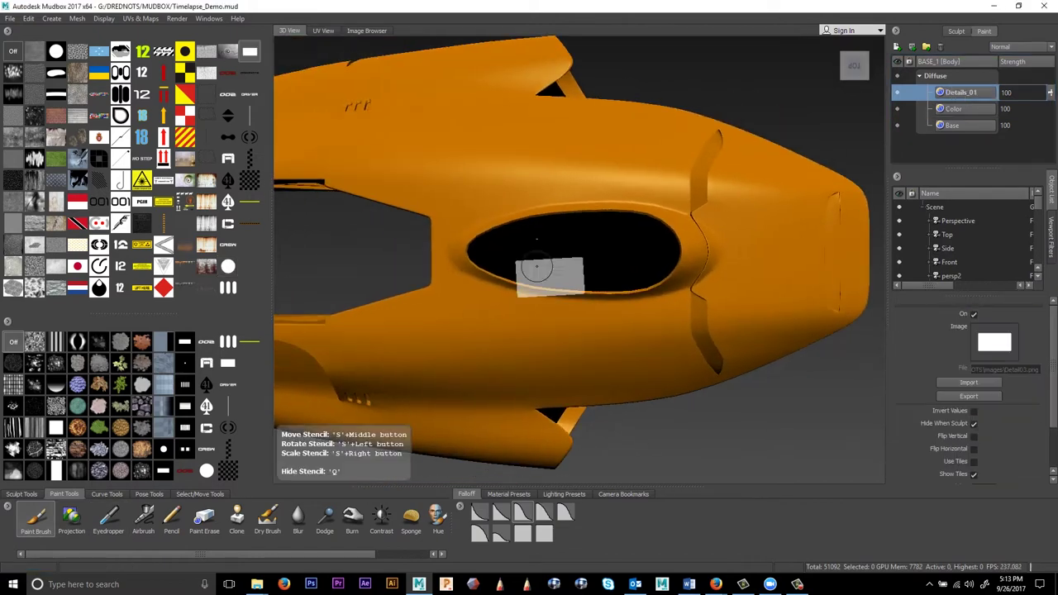
- On the Details_01 layer, project red bands beside the canopy opening and over the nose through a rectangular stencil, mirrored on Z
{"action": "left_click", "coordinate": [72, 521]}
{"action": "left_click_drag", "start_coordinate": [347, 198], "coordinate": [860, 198]}
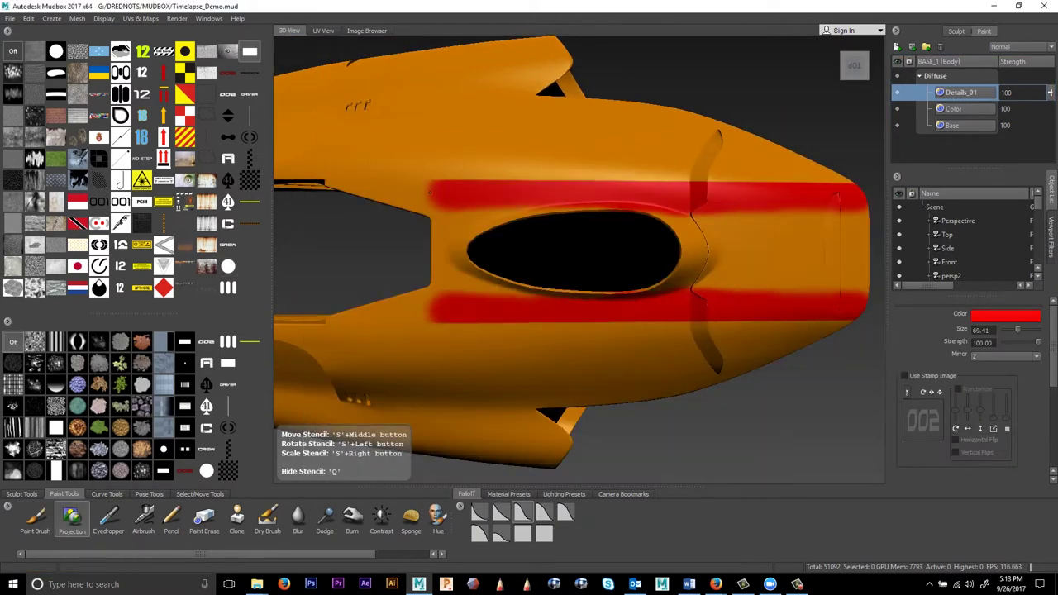
{"action": "left_click_drag", "start_coordinate": [347, 306], "coordinate": [860, 306]}
{"action": "scroll", "coordinate": [905, 433], "scroll_direction": "down", "scroll_amount": 2}
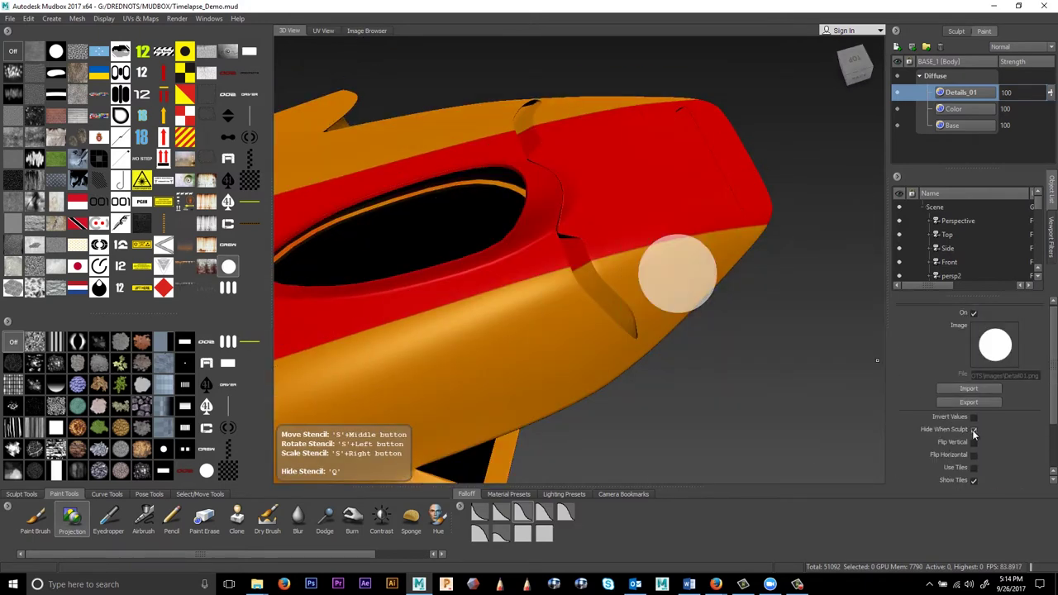
{"action": "left_click", "coordinate": [249, 52]}
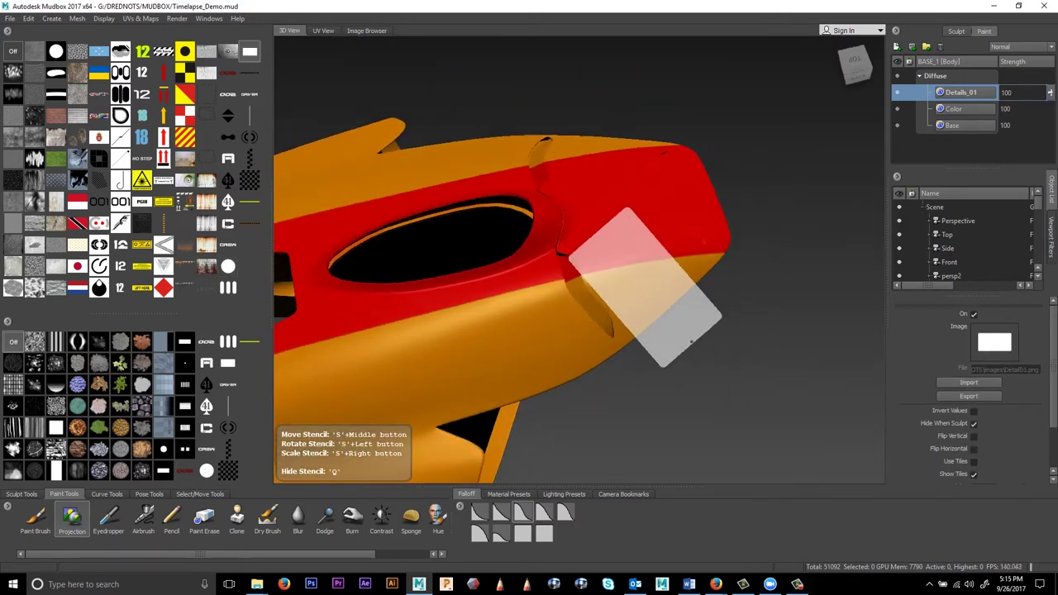
{"action": "left_click_drag", "start_coordinate": [689, 258], "coordinate": [657, 293], "text": "alt"}
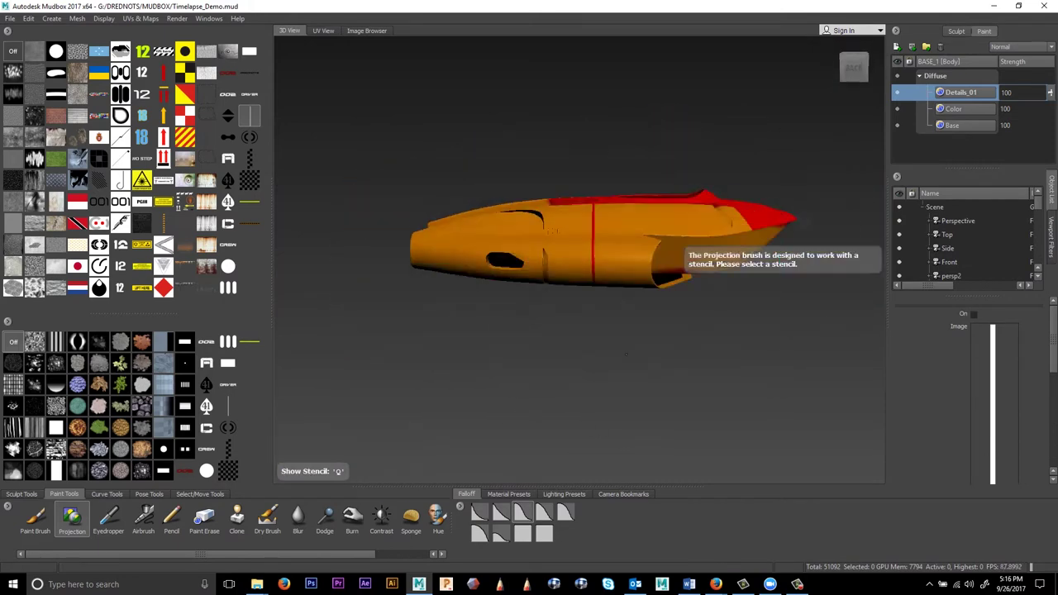
- Project three mirrored red bars onto the hull beside the canopy opening with the three-bar stencil, and switch to Paint Erase
{"action": "left_click", "coordinate": [228, 288]}
{"action": "scroll", "coordinate": [636, 329], "scroll_direction": "up", "scroll_amount": 5}
{"action": "left_click", "coordinate": [204, 521]}
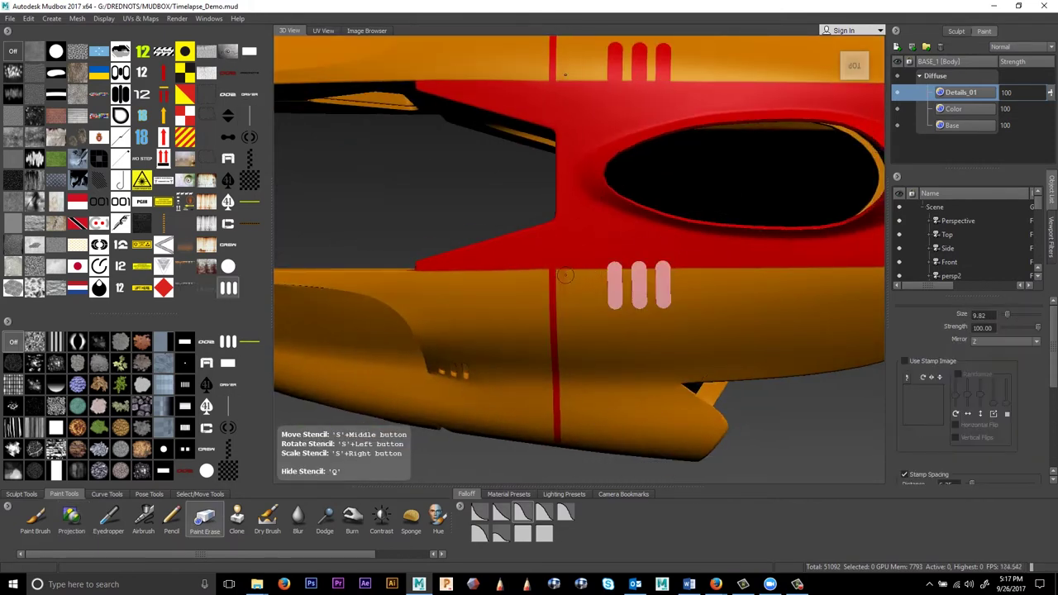
- Project the double-arc port symbol in black onto the side of the front engine pod, near its oval slot
{"action": "left_click", "coordinate": [250, 137]}
{"action": "left_click", "coordinate": [71, 521]}
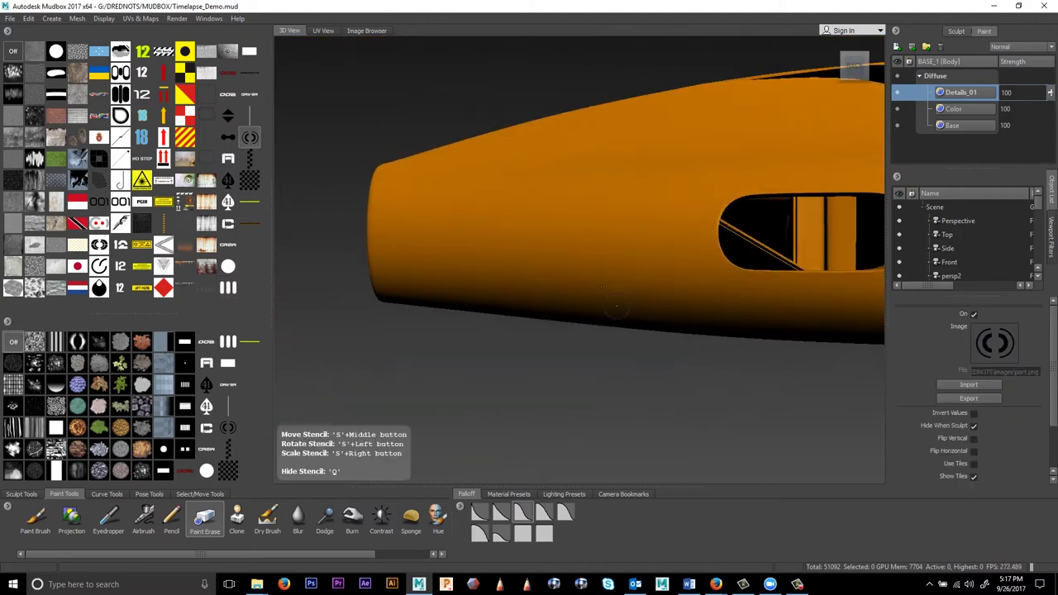
{"action": "left_click", "coordinate": [975, 315]}
{"action": "left_click", "coordinate": [539, 501]}
{"action": "left_click_drag", "start_coordinate": [579, 248], "coordinate": [678, 215], "text": "alt"}
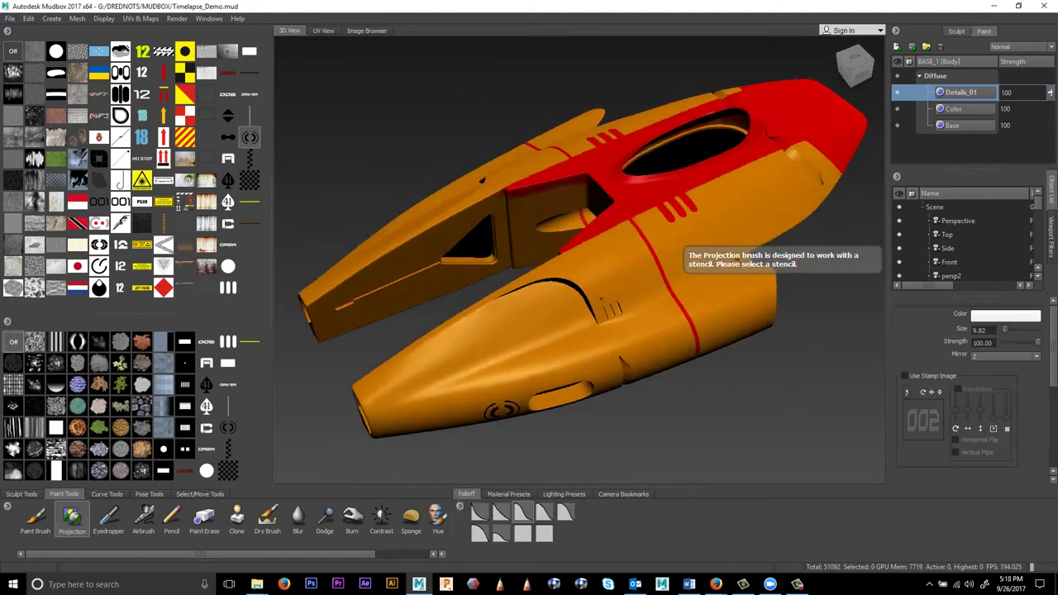
- Project the worn C stencil in white onto the rear tip of the engine pod, mirrored to the other side, and hide the stencil
{"action": "left_click", "coordinate": [228, 223]}
{"action": "left_click_drag", "start_coordinate": [770, 343], "coordinate": [712, 314], "text": "alt"}
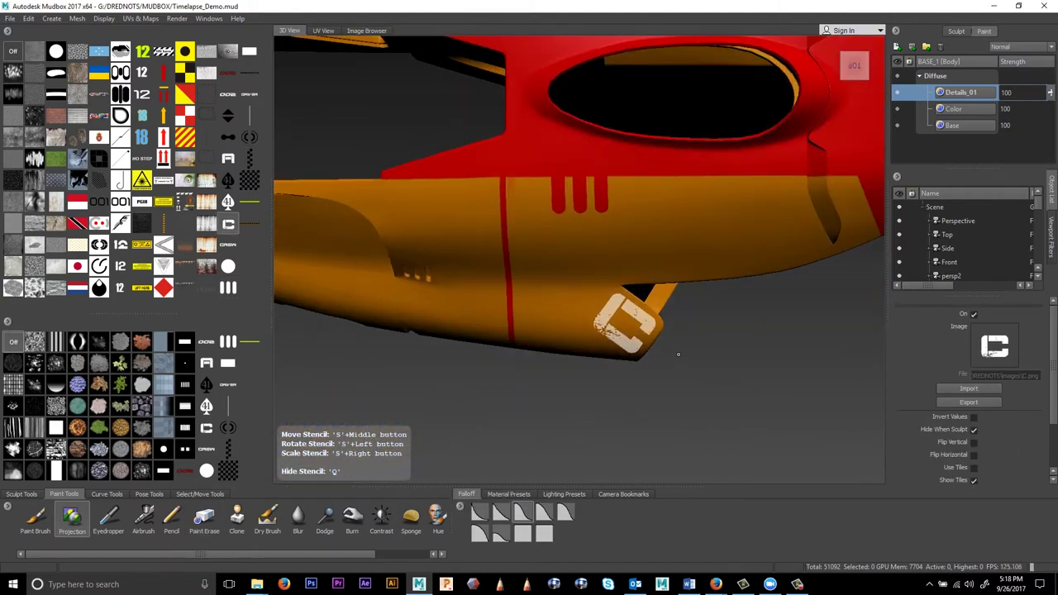
{"action": "left_click_drag", "start_coordinate": [678, 353], "coordinate": [628, 315], "text": "alt"}
{"action": "key", "text": "q"}
- View the ship's nose from the top, set the Projection brush's Mirror to Off, and choose a lettering stencil for the nose
{"action": "left_click", "coordinate": [854, 66]}
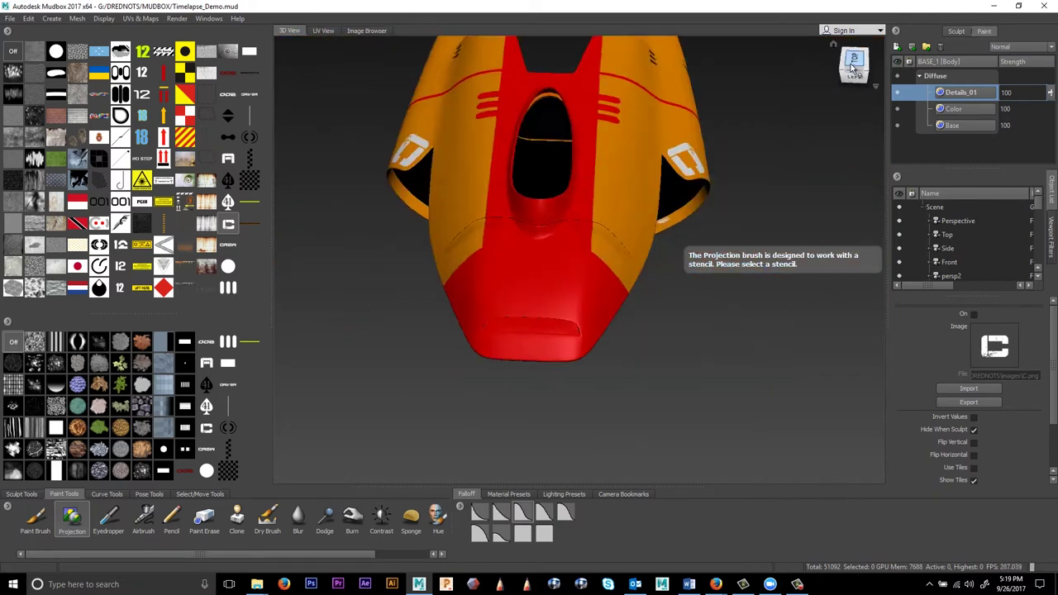
{"action": "left_click", "coordinate": [228, 94]}
{"action": "left_click", "coordinate": [1005, 356]}
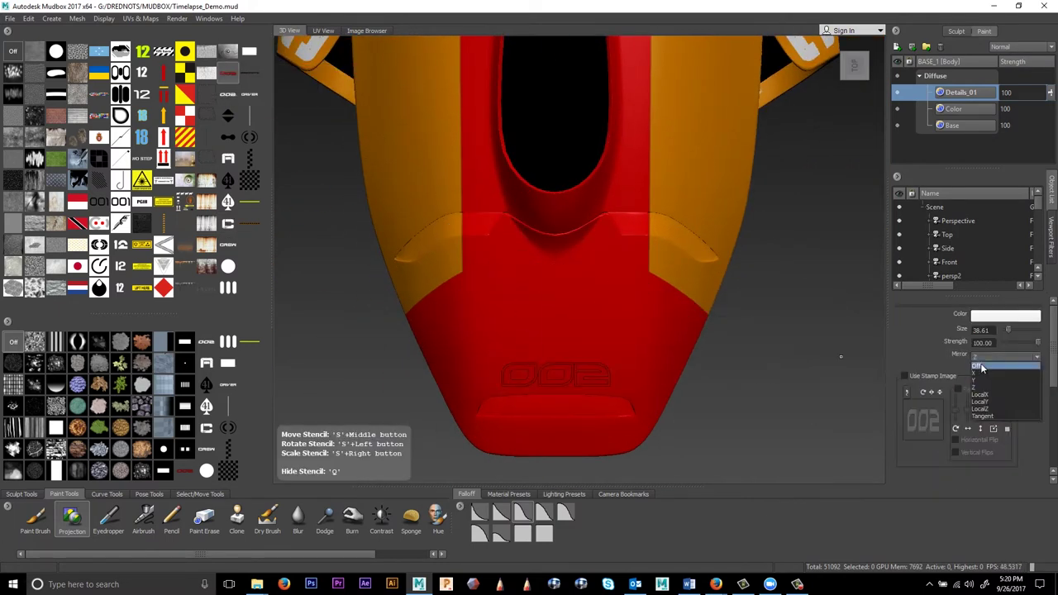
{"action": "left_click", "coordinate": [980, 367]}
{"action": "left_click", "coordinate": [229, 245]}
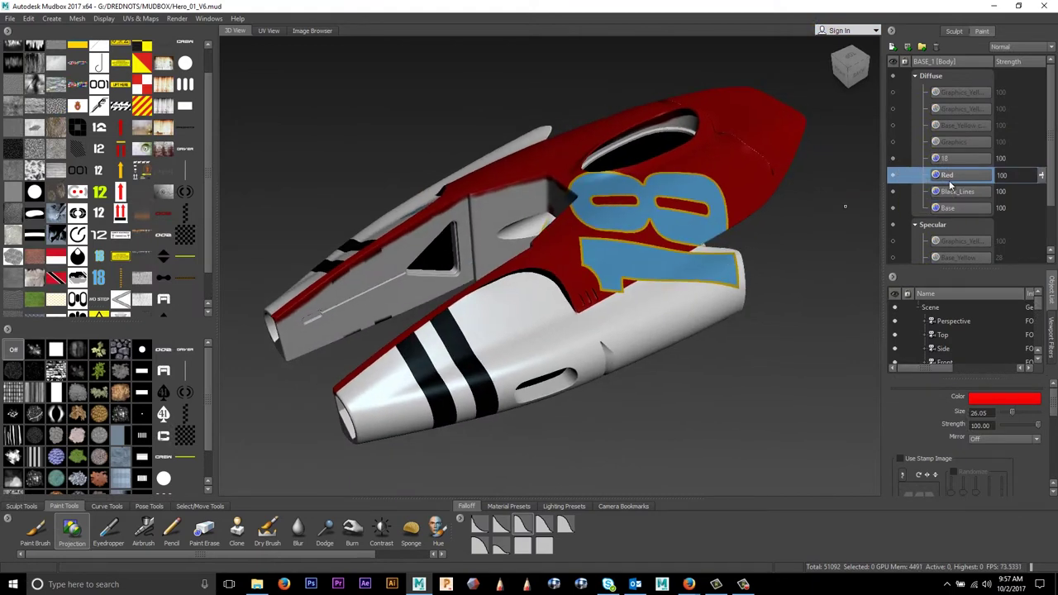
{"action": "right_click", "coordinate": [959, 162]}
{"action": "left_click", "coordinate": [963, 520]}
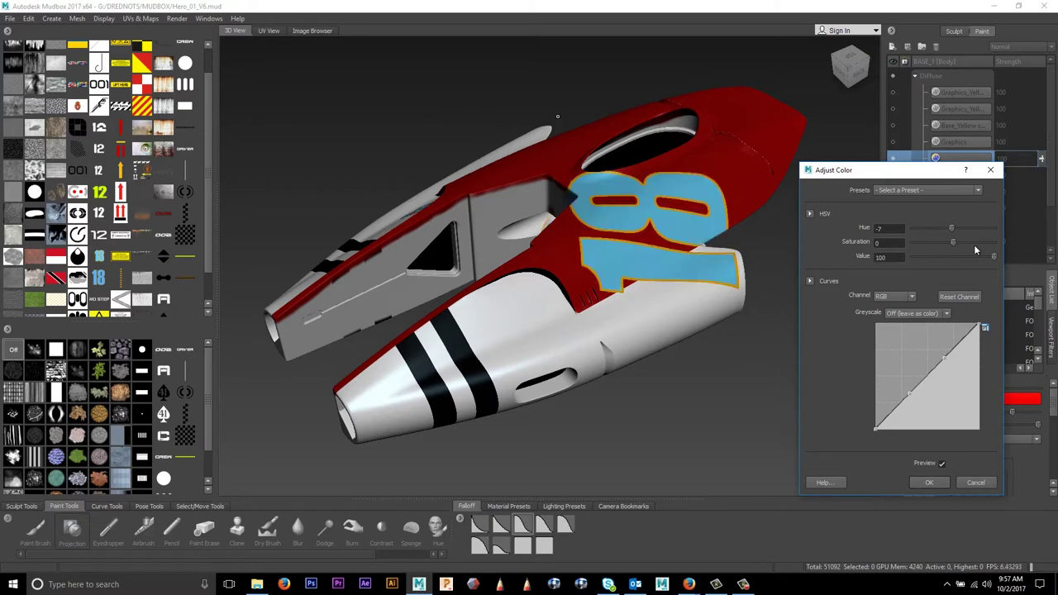
{"action": "left_click", "coordinate": [969, 484]}
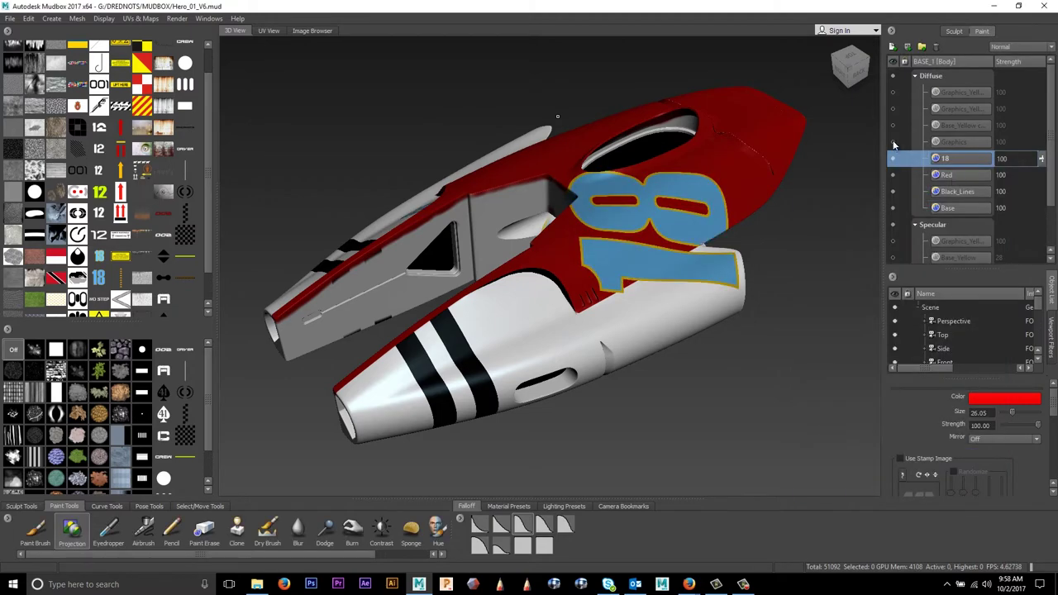
- Show the Graphics paint layer on the hull and view the ship's nose from above
{"action": "left_click", "coordinate": [893, 143]}
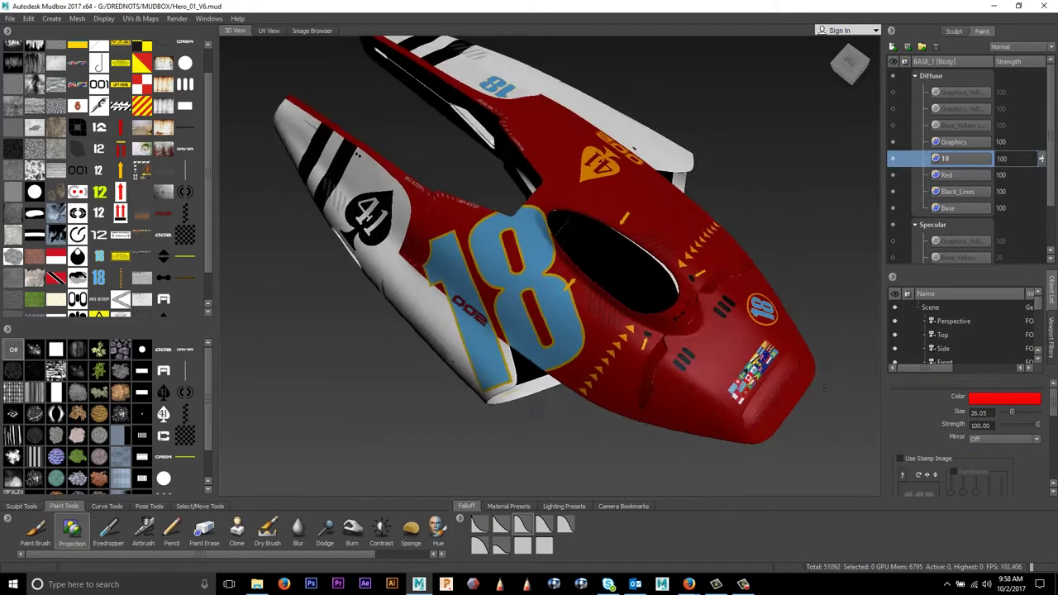
{"action": "left_click_drag", "start_coordinate": [823, 387], "coordinate": [794, 414], "text": "alt"}
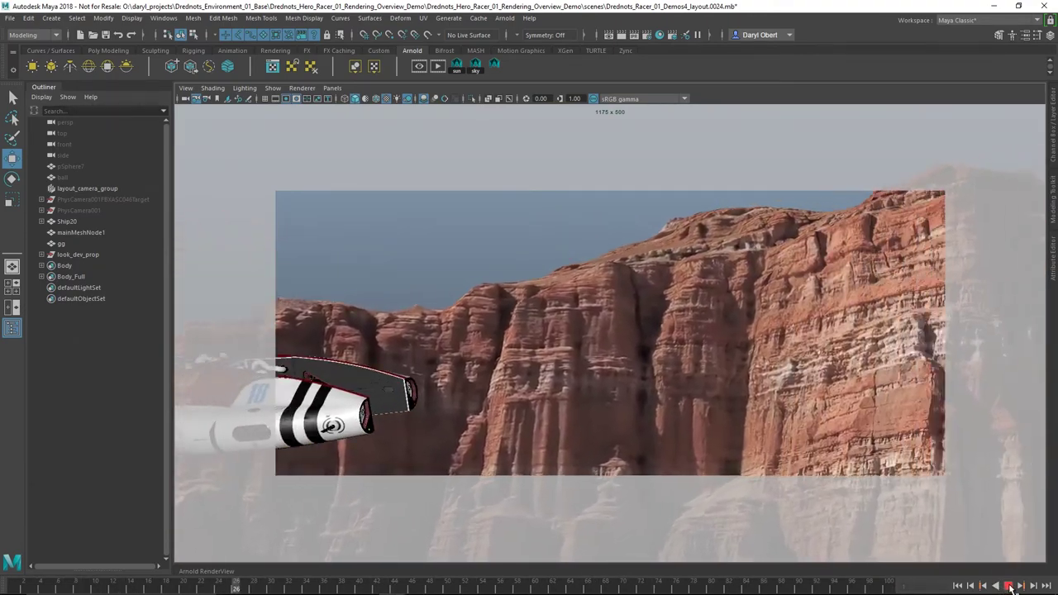
- Switch to Maya and stop the ship flyby playback at frame 50
{"action": "left_click", "coordinate": [1007, 586]}
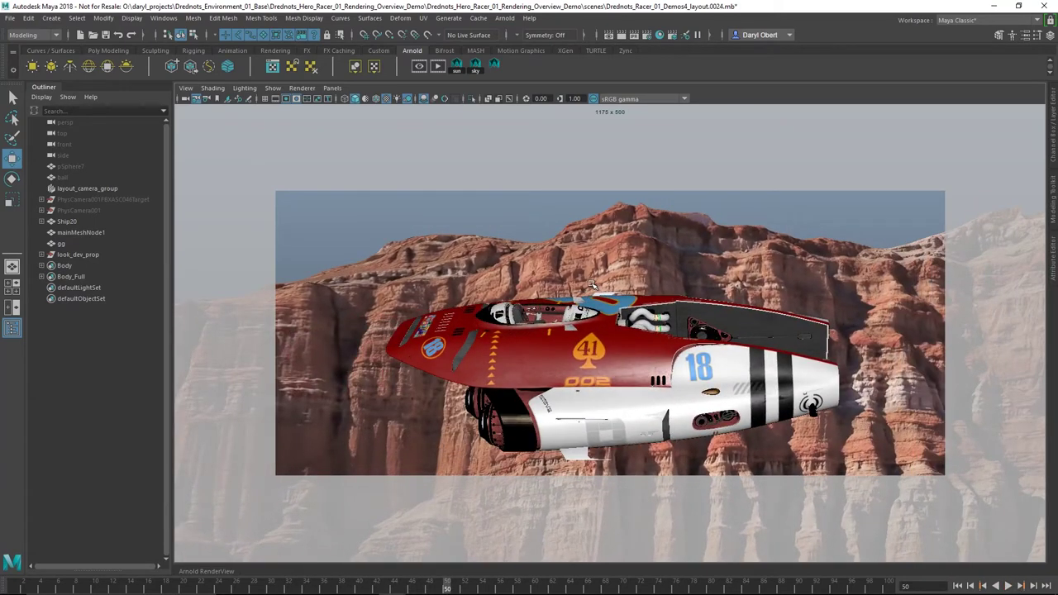
{"action": "key", "text": "alt+Tab"}
{"action": "left_click", "coordinate": [898, 158]}
{"action": "left_click", "coordinate": [575, 529]}
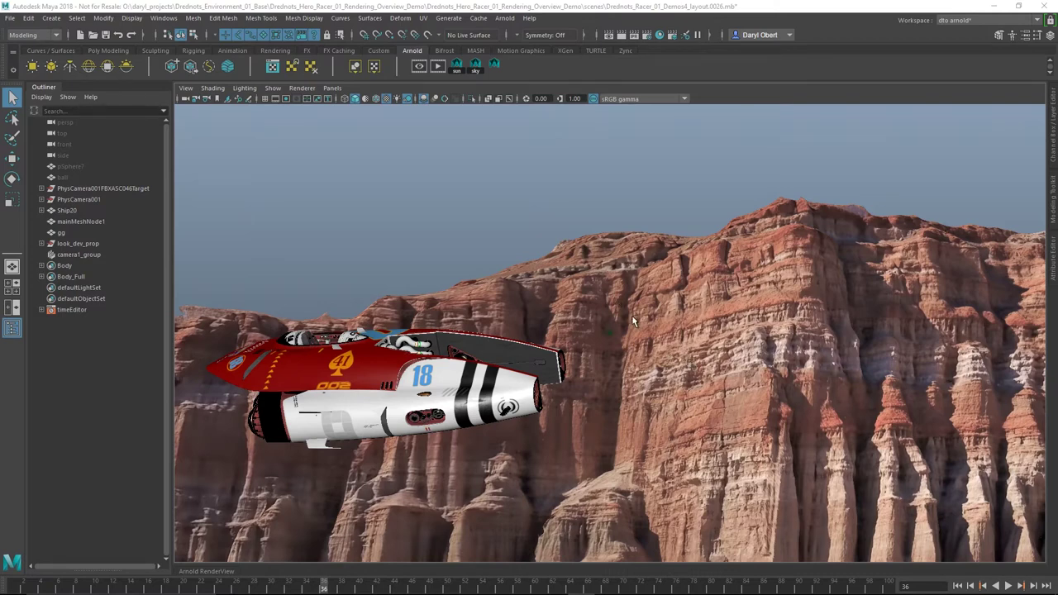
- Switch to the perspective view and go to frame 0, framing the ship with the figure and the two spheres
{"action": "key", "text": "space"}
{"action": "left_click_drag", "start_coordinate": [632, 319], "coordinate": [619, 254]}
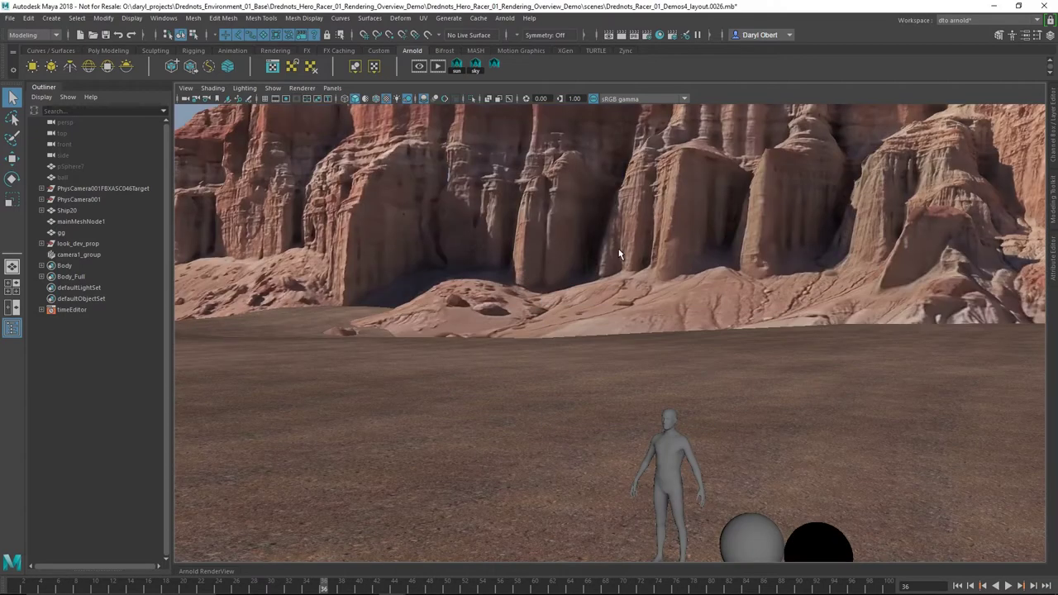
{"action": "left_click", "coordinate": [918, 585]}
{"action": "type", "text": "0"}
{"action": "key", "text": "Return"}
{"action": "mouse_move", "coordinate": [641, 318]}
{"action": "right_mouse_down", "text": "alt"}
{"action": "mouse_move", "coordinate": [597, 306]}
{"action": "mouse_move", "coordinate": [624, 315]}
{"action": "right_mouse_up", "text": "alt"}
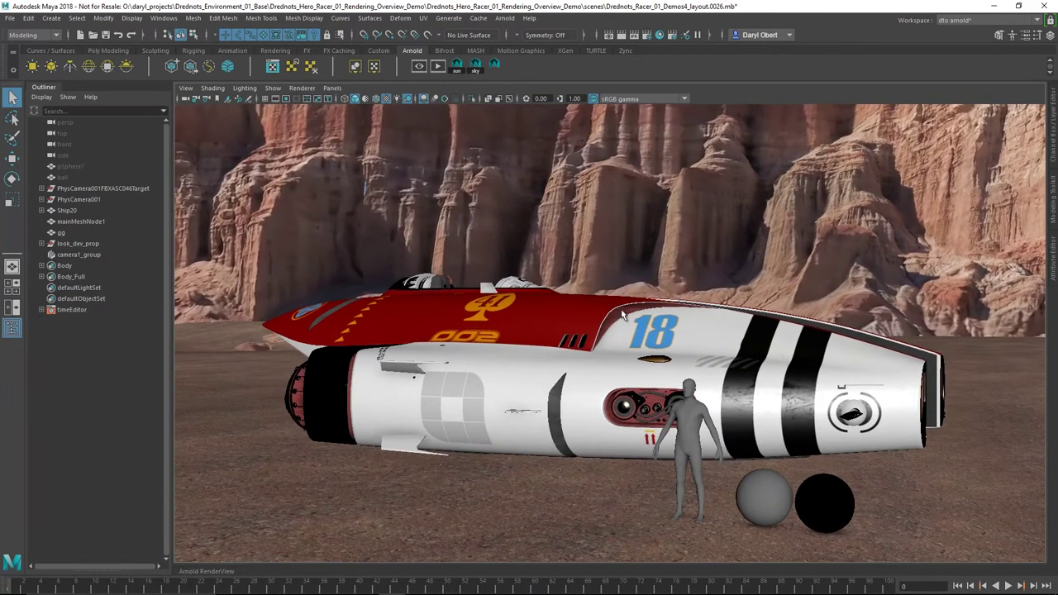
{"action": "left_click_drag", "start_coordinate": [625, 314], "coordinate": [608, 310], "text": "alt"}
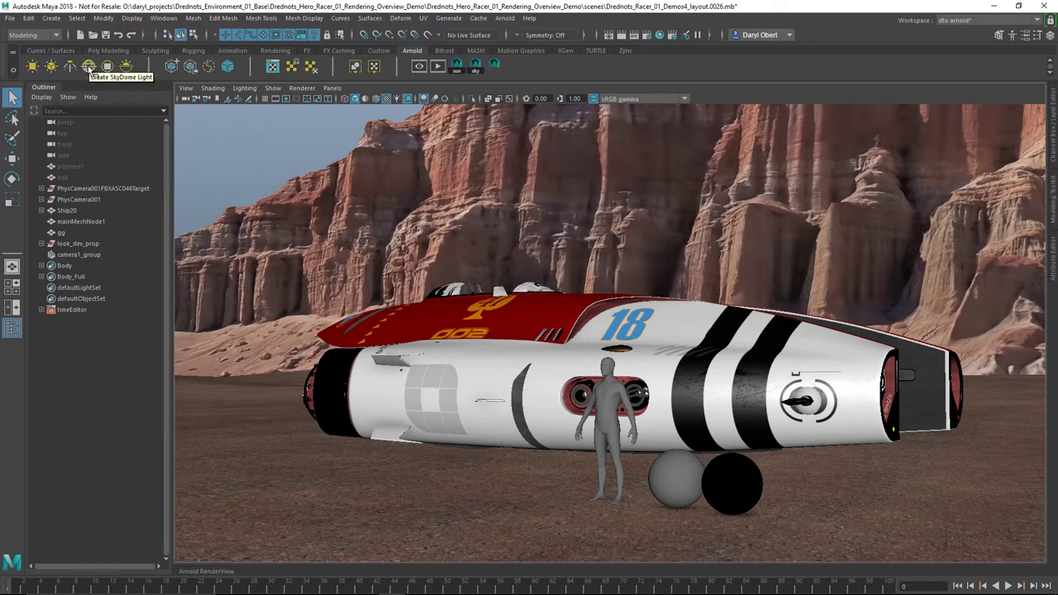
- Create an Arnold SkyDome light and map its color to a file texture using the RedCliffs_2_8k_SKY_2 HDR image
{"action": "left_click", "coordinate": [89, 67]}
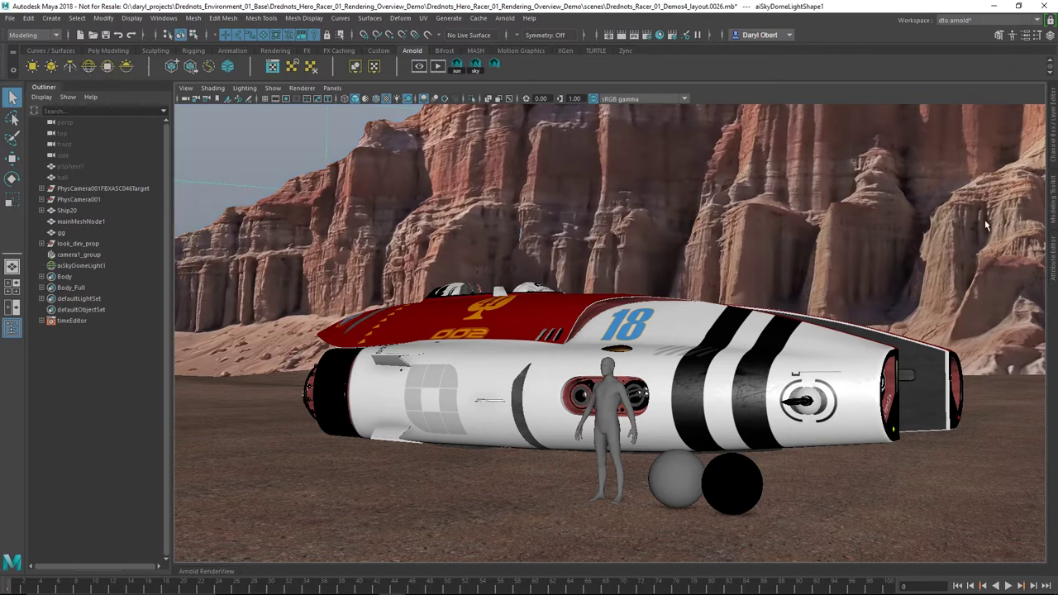
{"action": "left_click", "coordinate": [1053, 263]}
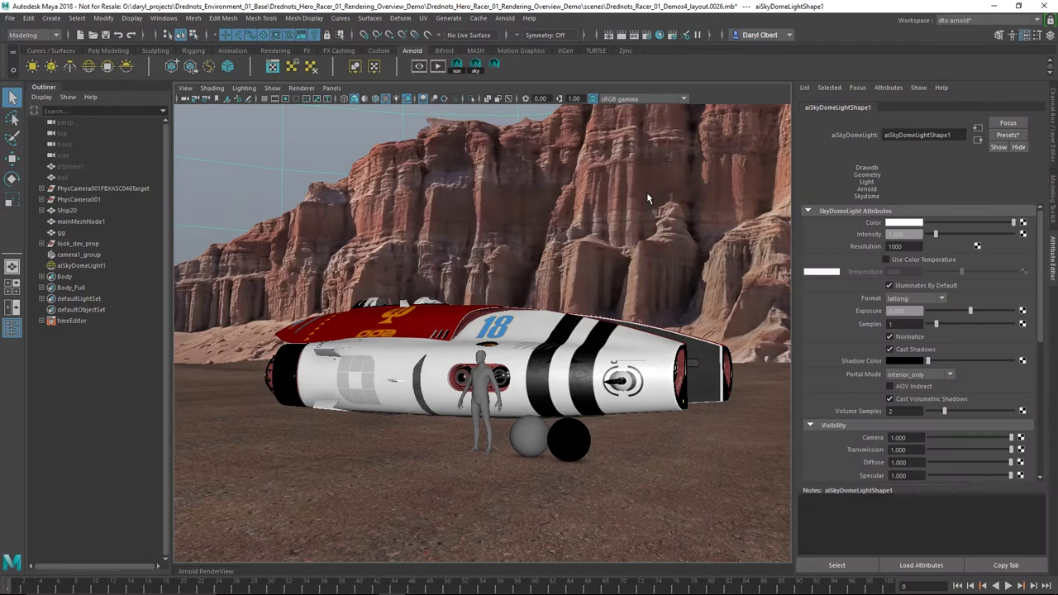
{"action": "left_click", "coordinate": [1023, 223]}
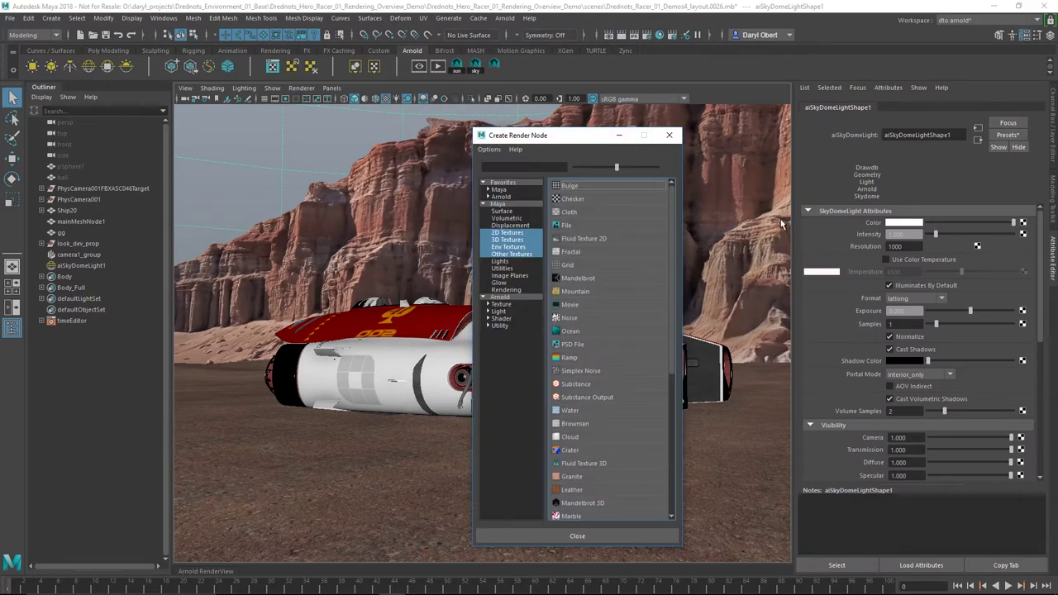
{"action": "left_click", "coordinate": [564, 225]}
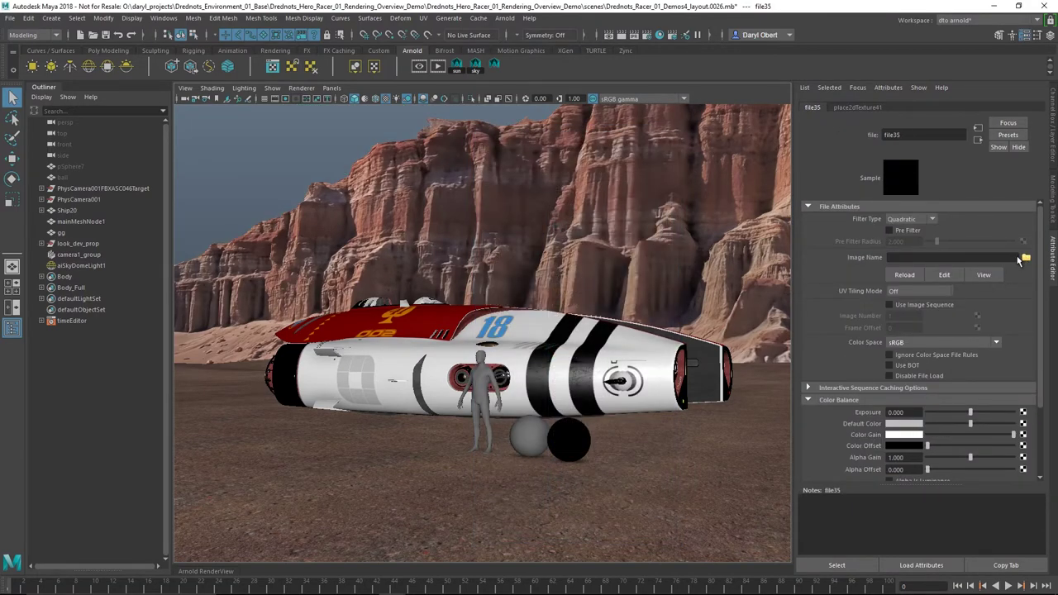
{"action": "left_click", "coordinate": [1025, 258]}
{"action": "left_click", "coordinate": [305, 297]}
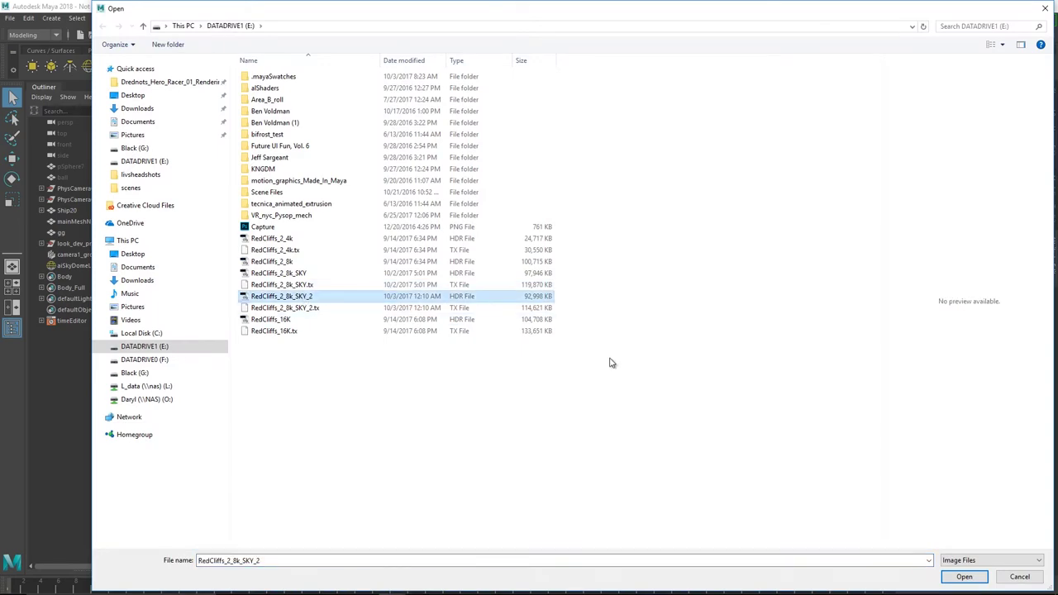
{"action": "left_click", "coordinate": [965, 576]}
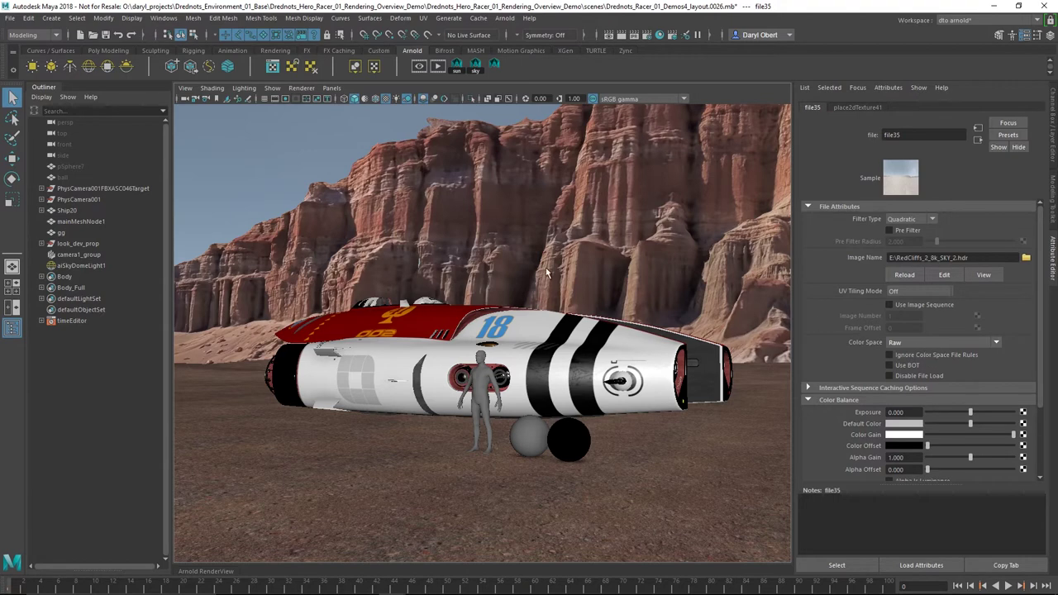
- Display the viewport with the scene lights and view the sky dome's lighting and reflections on the ship from the rear
{"action": "left_click_drag", "start_coordinate": [507, 310], "coordinate": [507, 321], "text": "alt"}
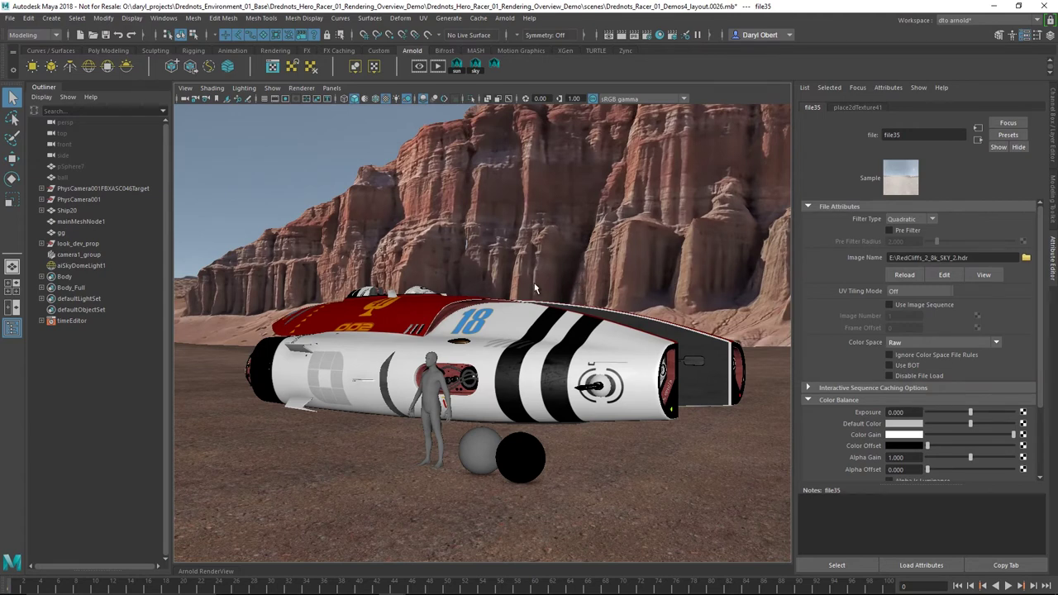
{"action": "key", "text": "7"}
{"action": "left_click_drag", "start_coordinate": [507, 285], "coordinate": [129, 282], "text": "alt"}
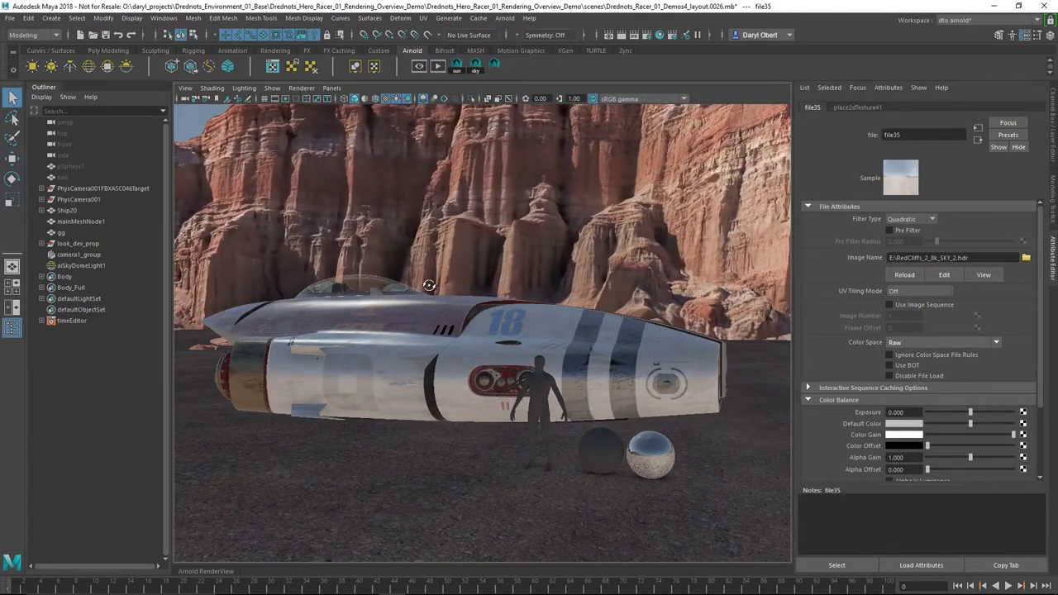
{"action": "left_click_drag", "start_coordinate": [430, 285], "coordinate": [404, 270], "text": "alt"}
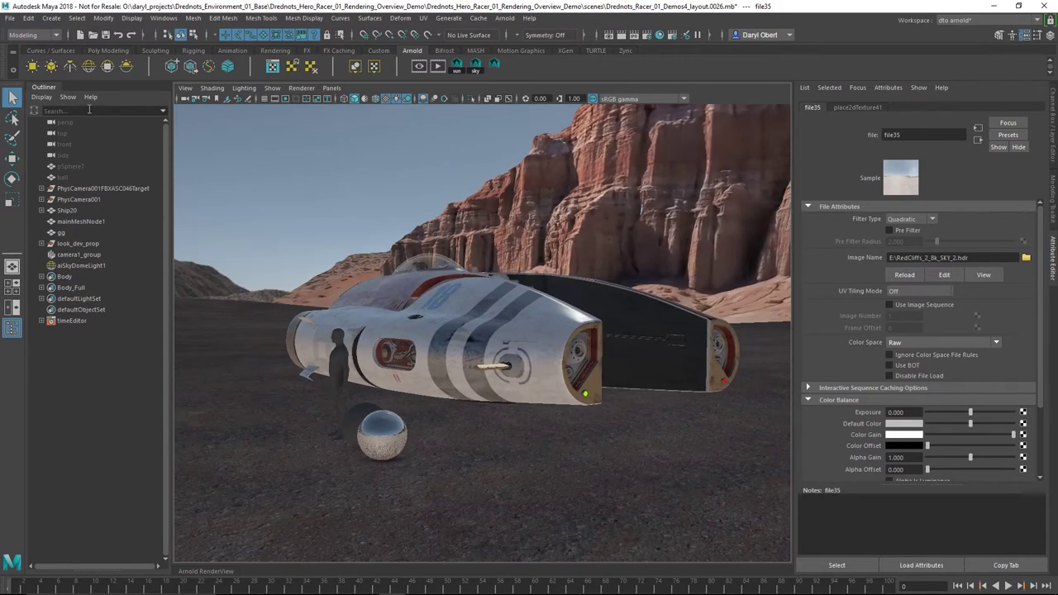
- Create a directional light, enlarge its icon and rotate it to shine down across the ship
{"action": "left_click", "coordinate": [51, 20]}
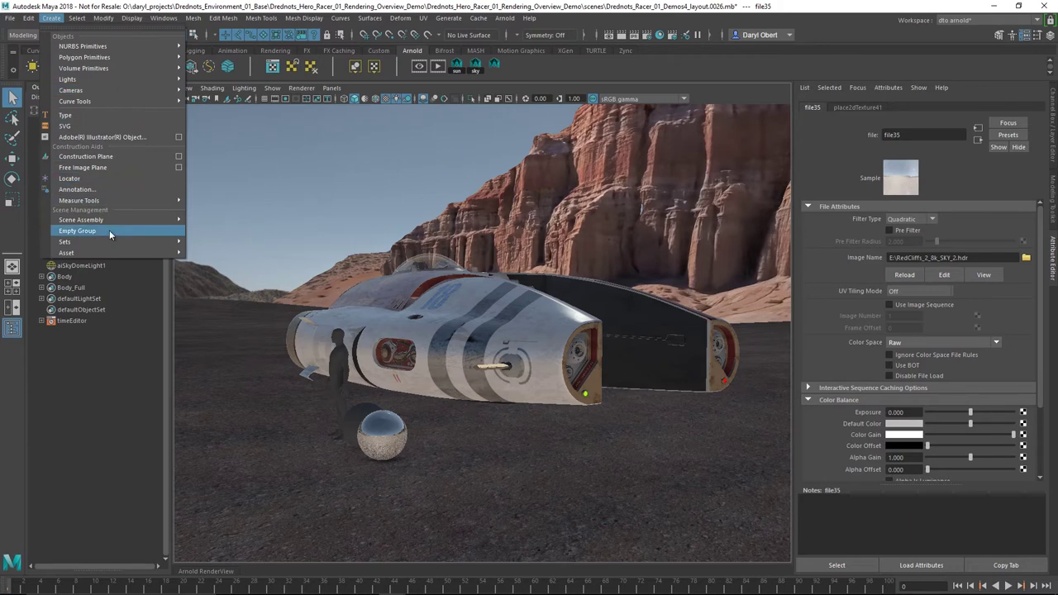
{"action": "mouse_move", "coordinate": [88, 79]}
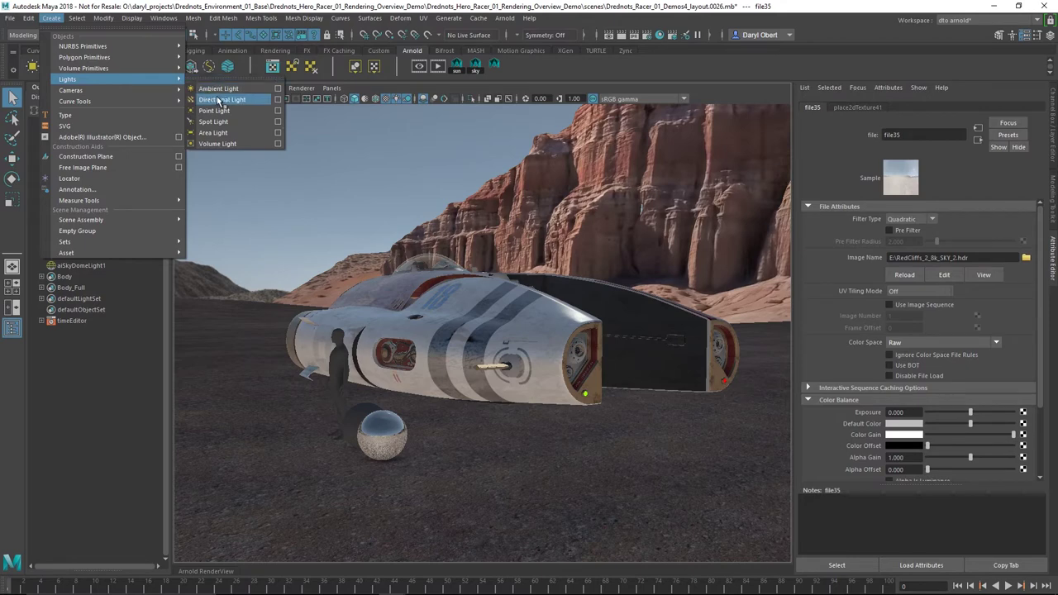
{"action": "left_click", "coordinate": [219, 101]}
{"action": "left_click_drag", "start_coordinate": [424, 362], "coordinate": [459, 363], "text": "alt"}
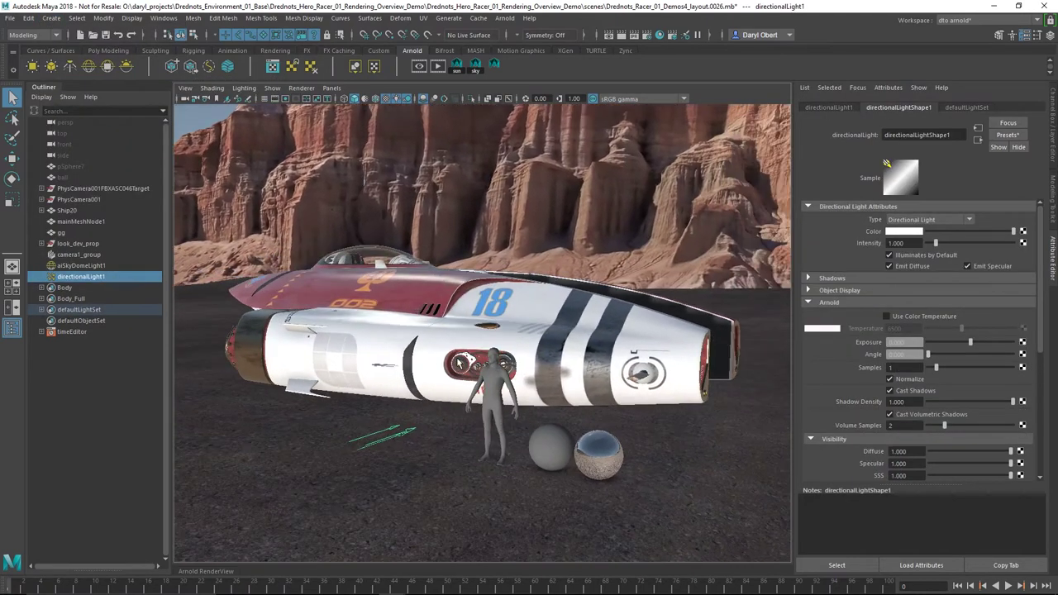
{"action": "key", "text": "e"}
{"action": "key", "text": "r"}
{"action": "left_click_drag", "start_coordinate": [385, 443], "coordinate": [531, 342]}
{"action": "key", "text": "e"}
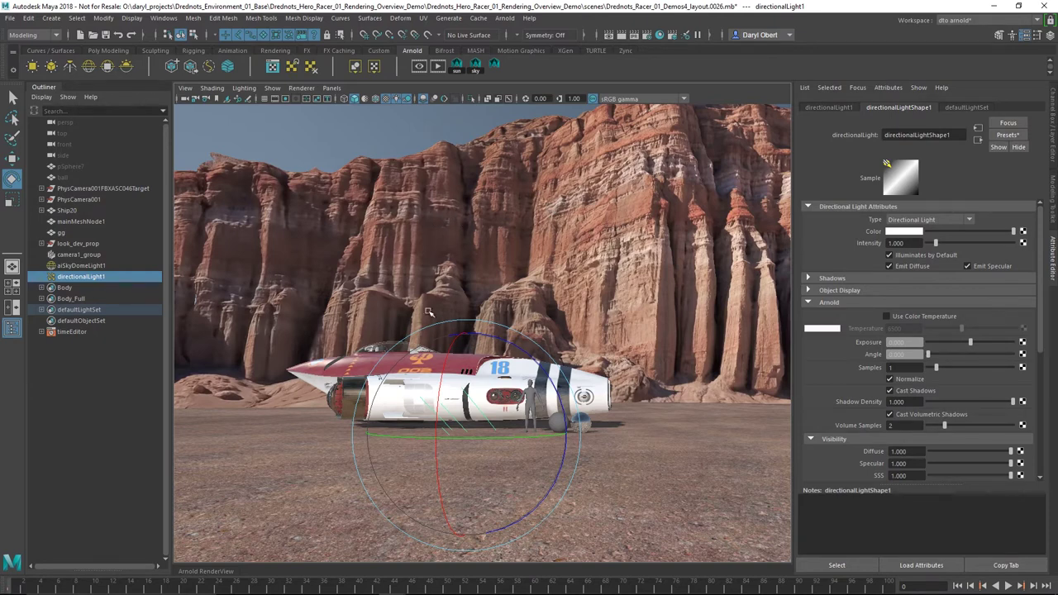
- Turn on color temperature for the directional light, set it to 5600 and set the exposure to 1.5
{"action": "left_click_drag", "start_coordinate": [429, 311], "coordinate": [444, 279], "text": "alt"}
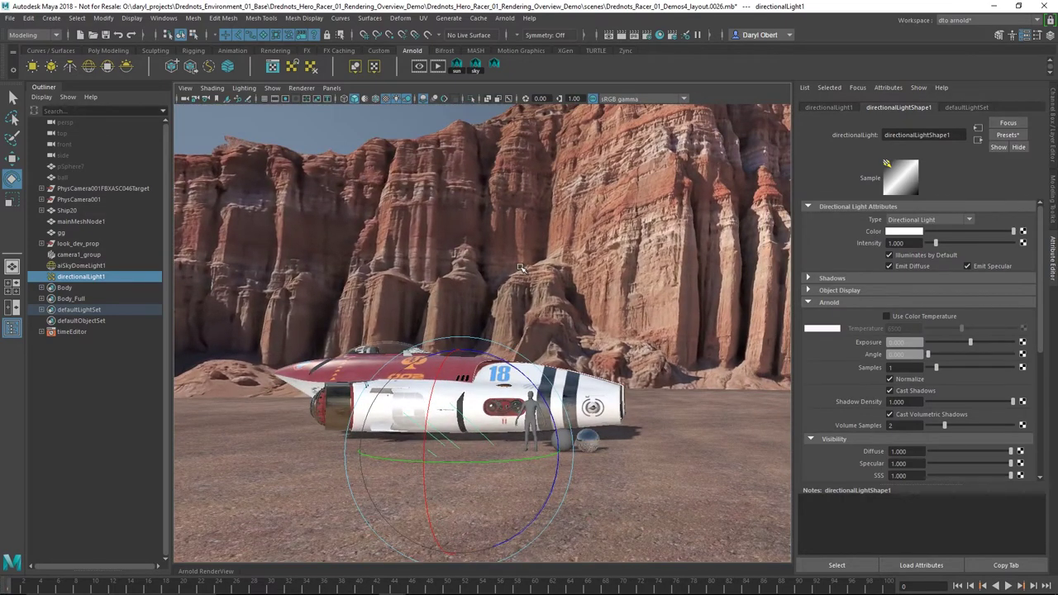
{"action": "middle_click_drag", "start_coordinate": [520, 268], "coordinate": [535, 270], "text": "alt"}
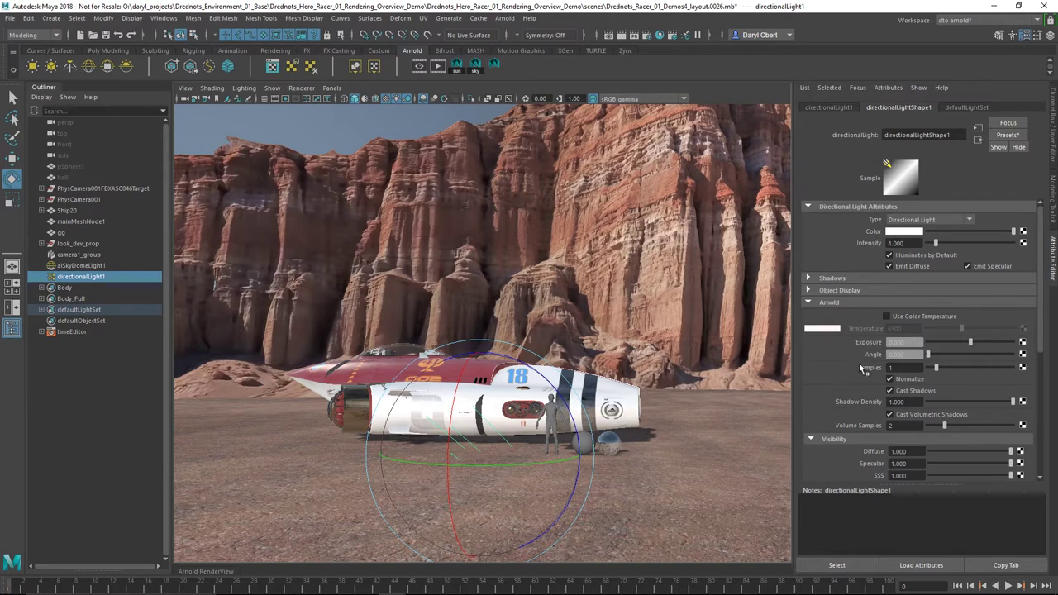
{"action": "left_click", "coordinate": [887, 318]}
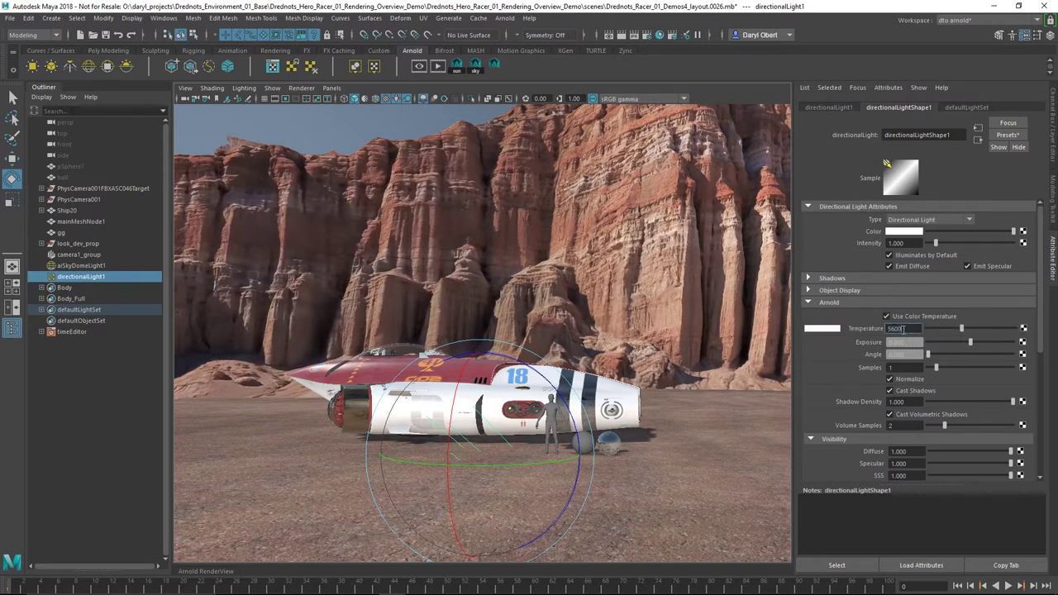
{"action": "key", "text": "Return"}
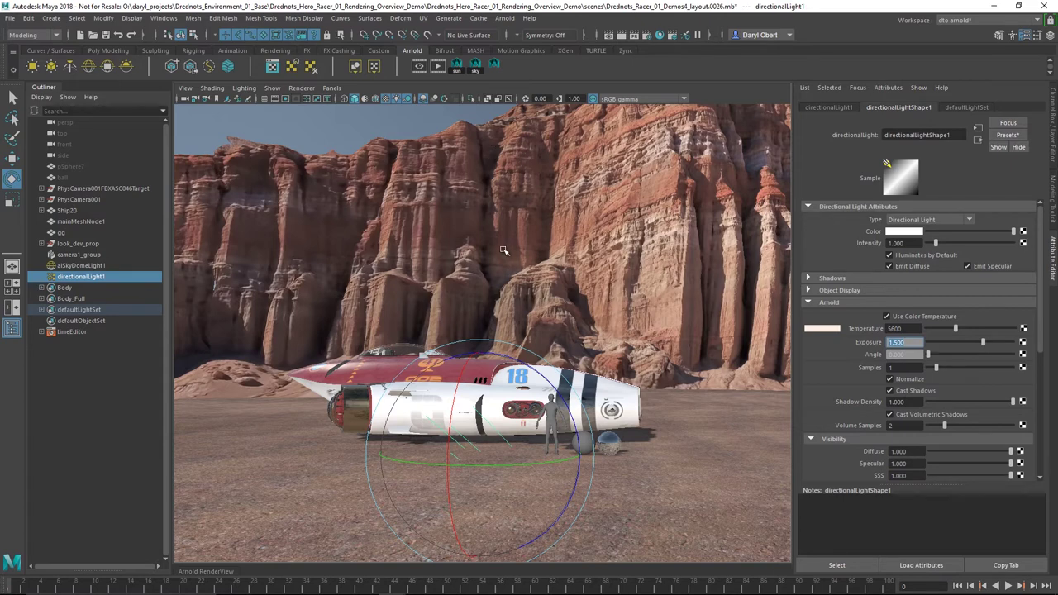
{"action": "key", "text": "Return"}
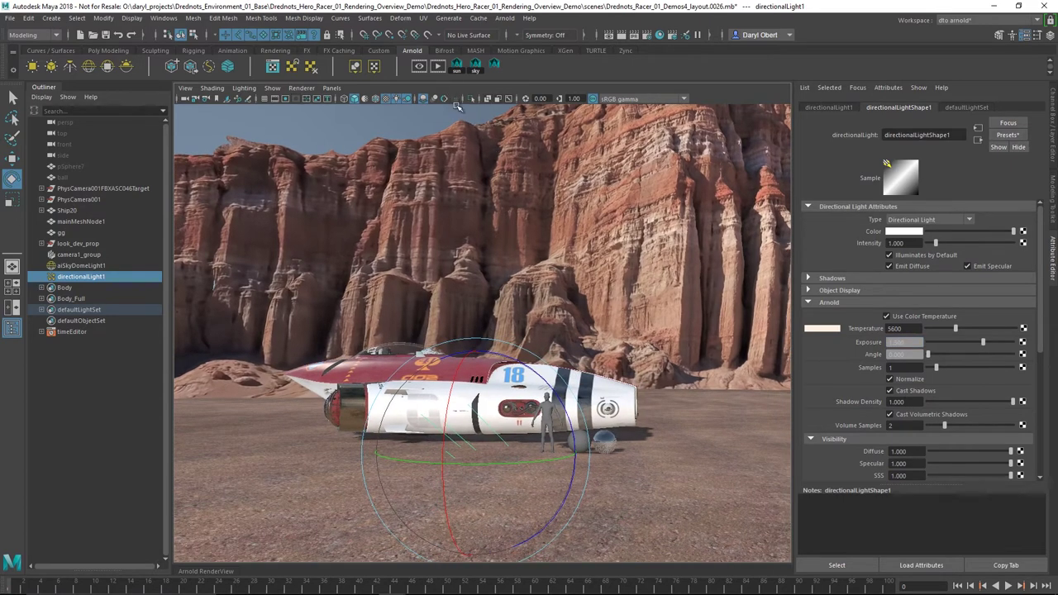
- Apply the custom sun preset to the directional light and the custom sky preset to the sky dome light
{"action": "left_click", "coordinate": [459, 72]}
{"action": "mouse_move", "coordinate": [559, 345]}
{"action": "left_mouse_down", "text": "alt"}
{"action": "mouse_move", "coordinate": [505, 347]}
{"action": "mouse_move", "coordinate": [580, 351]}
{"action": "mouse_move", "coordinate": [533, 353]}
{"action": "mouse_move", "coordinate": [569, 353]}
{"action": "left_mouse_up", "text": "alt"}
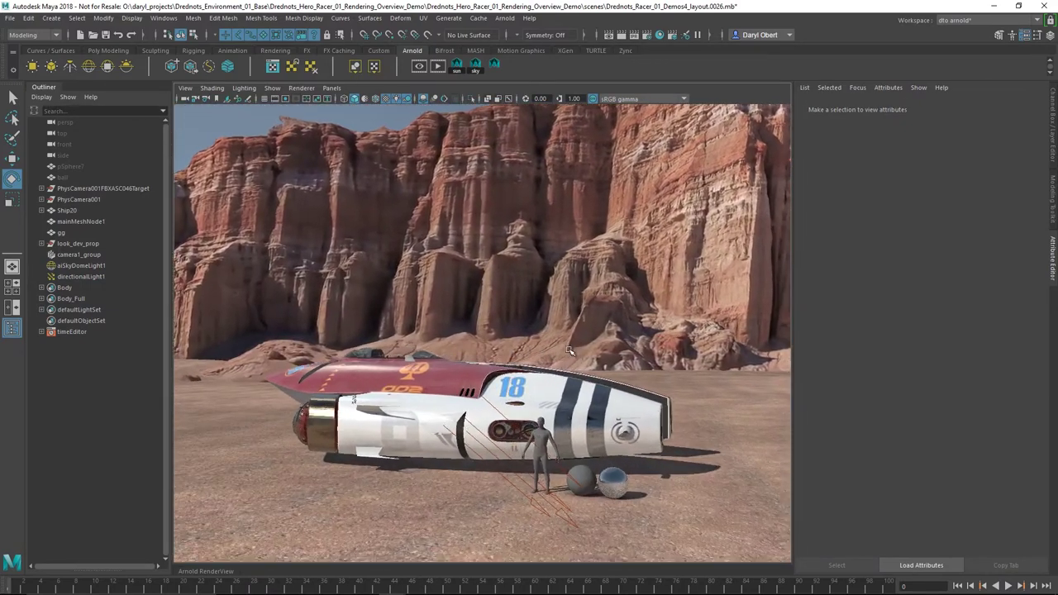
{"action": "left_click", "coordinate": [249, 140]}
{"action": "left_click_drag", "start_coordinate": [248, 141], "coordinate": [443, 448], "text": "alt"}
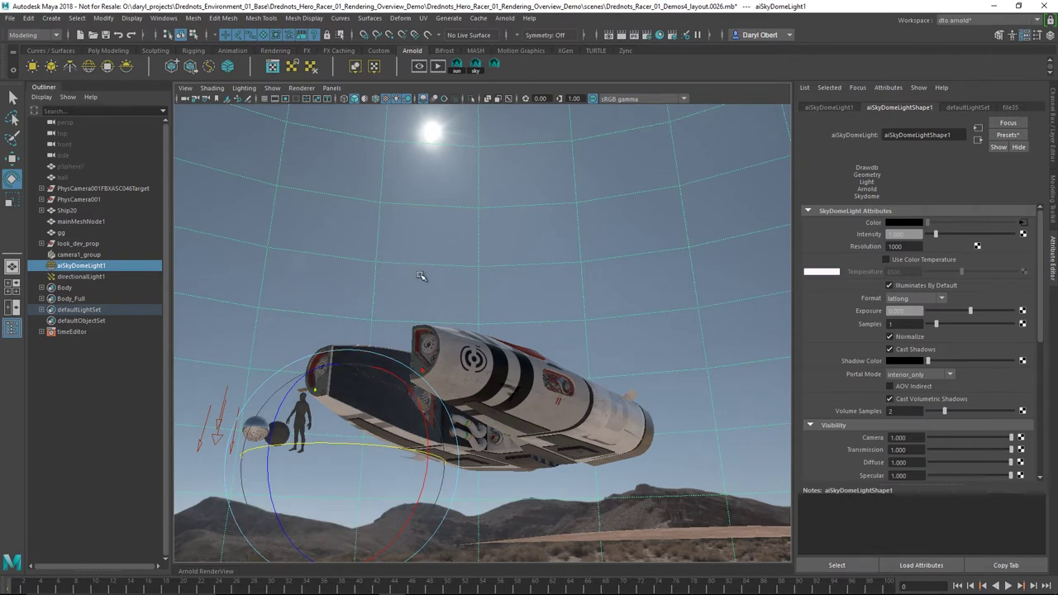
{"action": "left_click_drag", "start_coordinate": [421, 276], "coordinate": [448, 145], "text": "alt"}
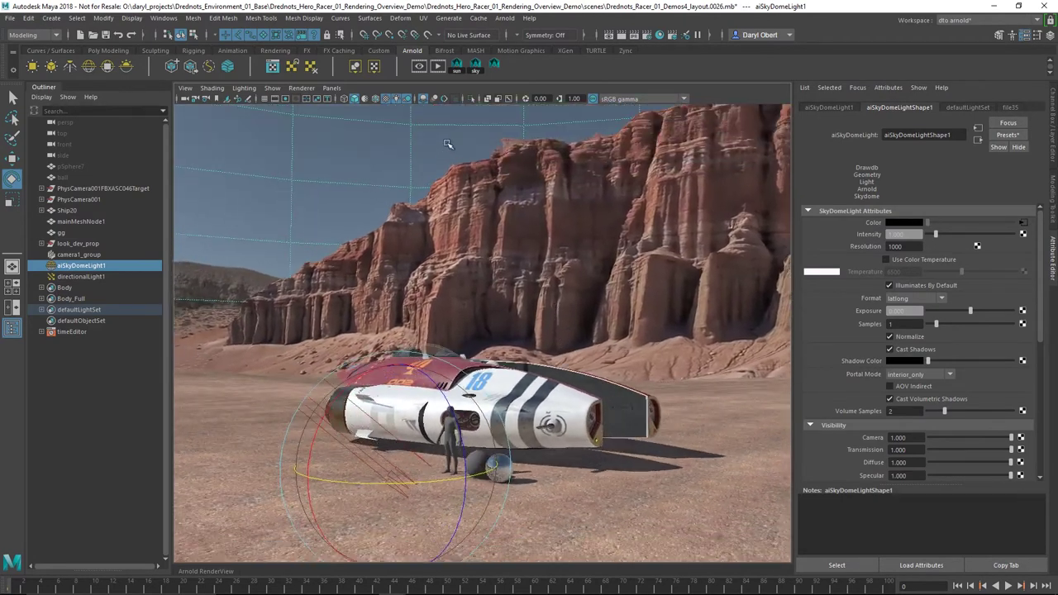
{"action": "left_click", "coordinate": [477, 70]}
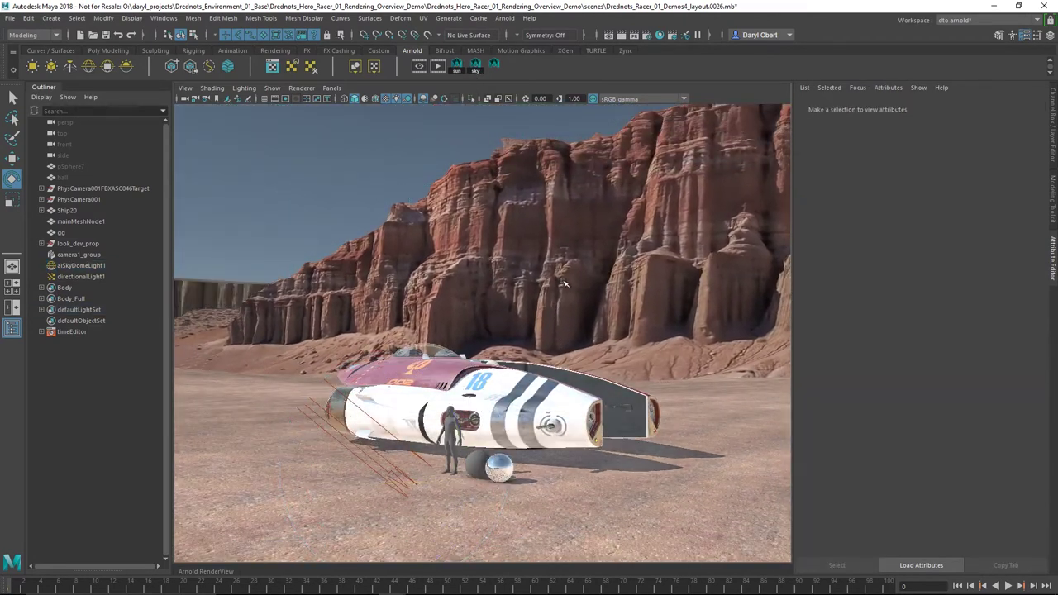
{"action": "left_click_drag", "start_coordinate": [554, 329], "coordinate": [548, 322], "text": "alt"}
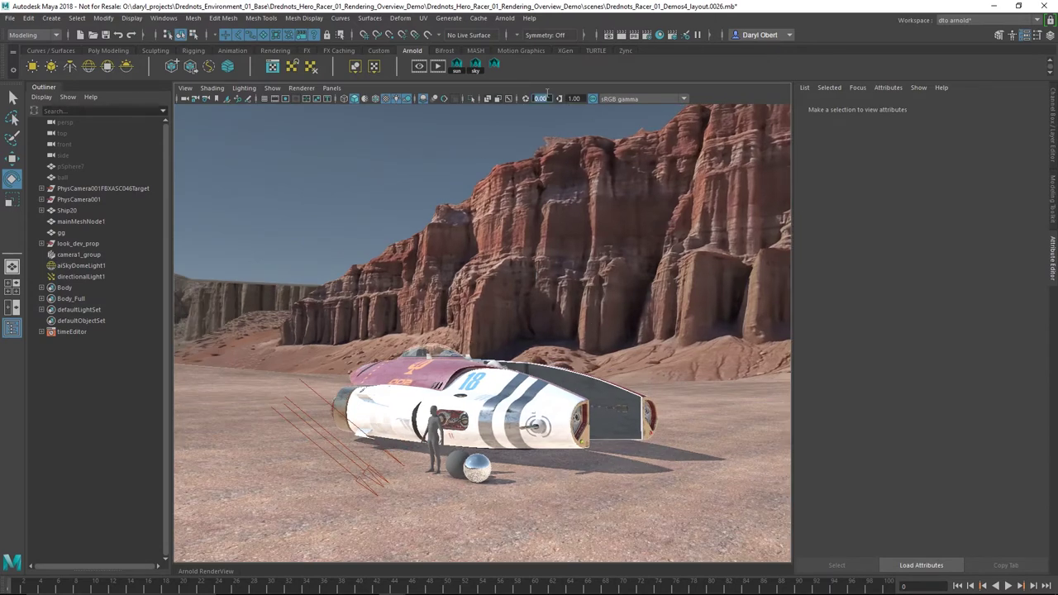
- Set the viewport exposure to -1.00 and check the sky dome light's attributes and the lighting on the ship
{"action": "left_click_drag", "start_coordinate": [547, 98], "coordinate": [491, 124], "text": "ctrl"}
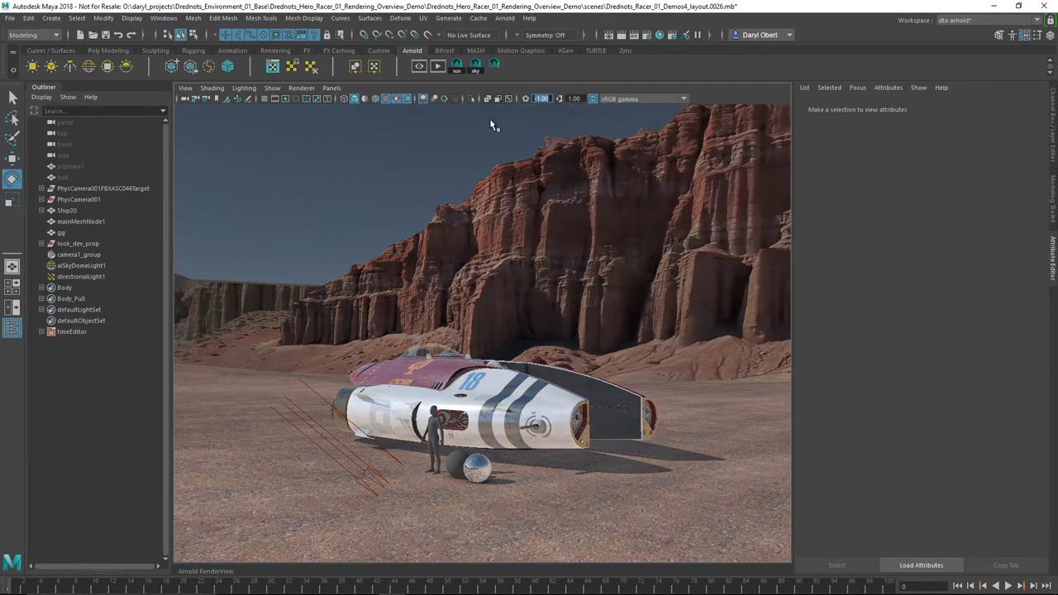
{"action": "left_click", "coordinate": [359, 192]}
{"action": "left_click_drag", "start_coordinate": [529, 389], "coordinate": [590, 422], "text": "alt"}
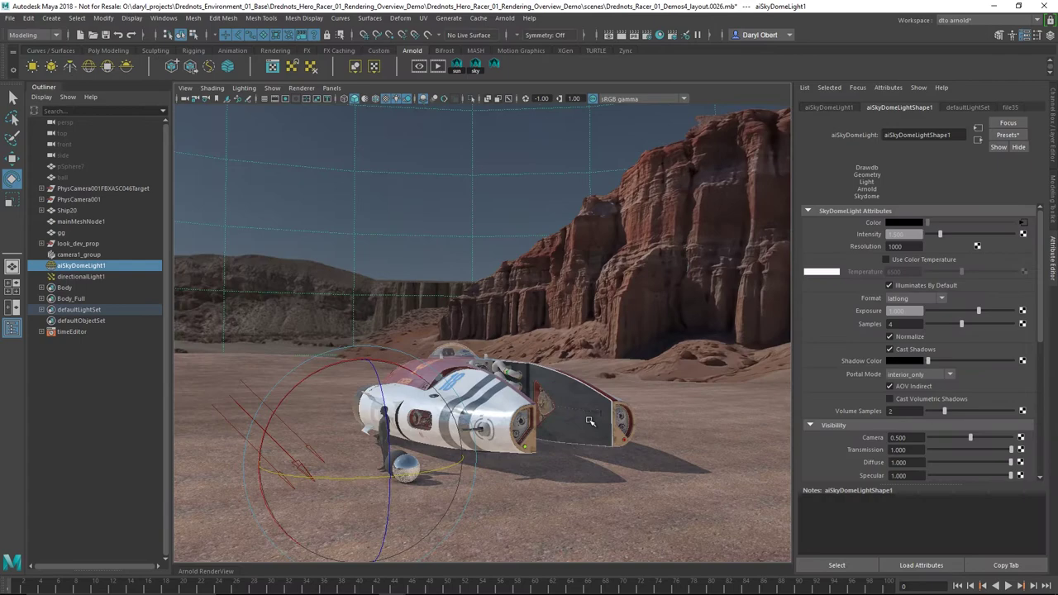
{"action": "left_click", "coordinate": [128, 380]}
{"action": "left_click_drag", "start_coordinate": [463, 389], "coordinate": [643, 402], "text": "alt"}
{"action": "left_click_drag", "start_coordinate": [506, 404], "coordinate": [443, 377], "text": "alt"}
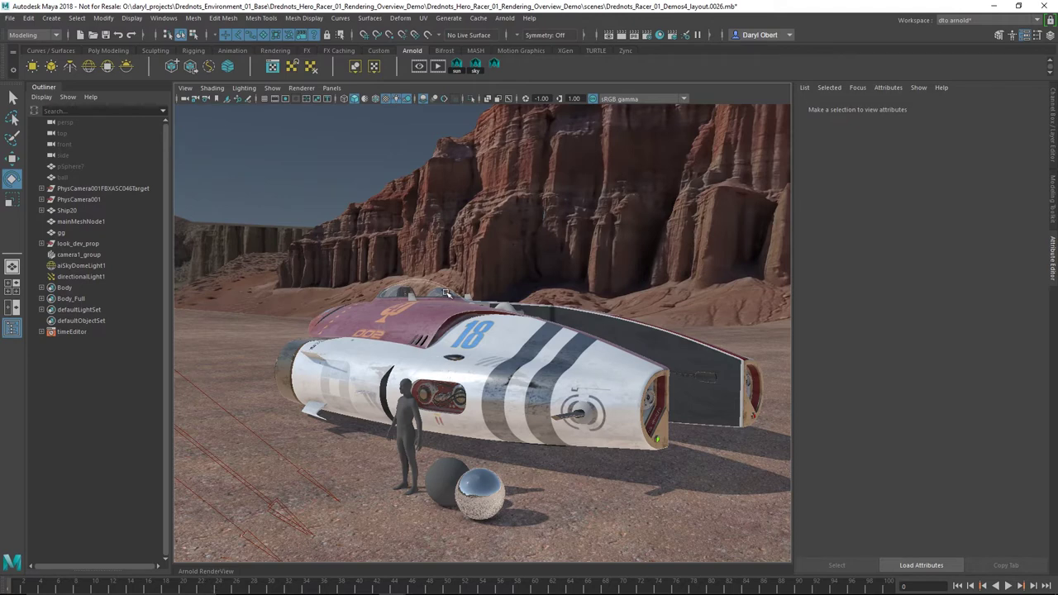
- Show the Arnold RenderView and the mudbox material graph alongside the perspective viewport
{"action": "left_click", "coordinate": [212, 566]}
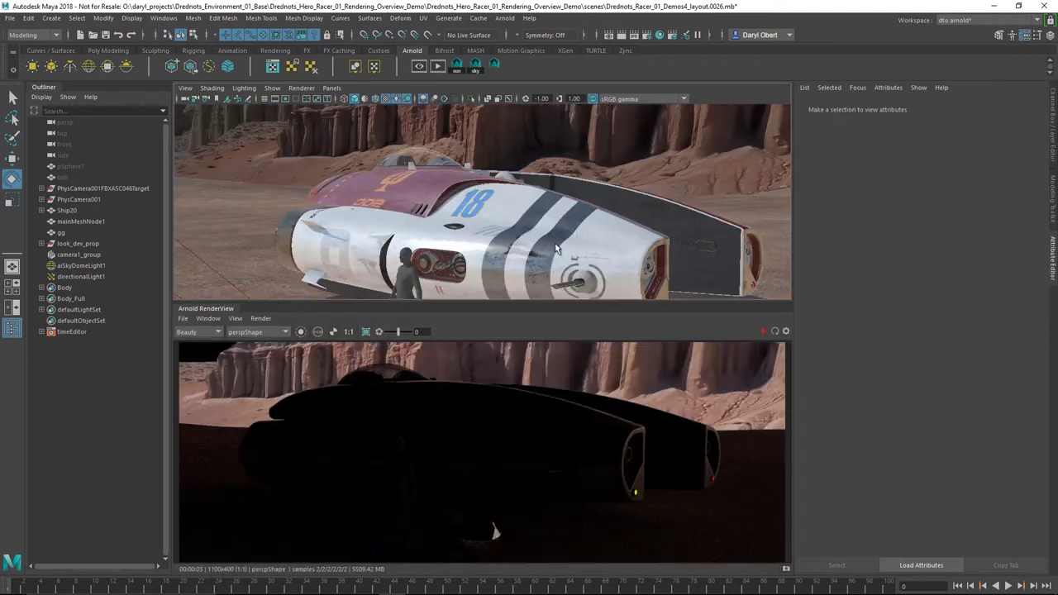
{"action": "key", "text": "space"}
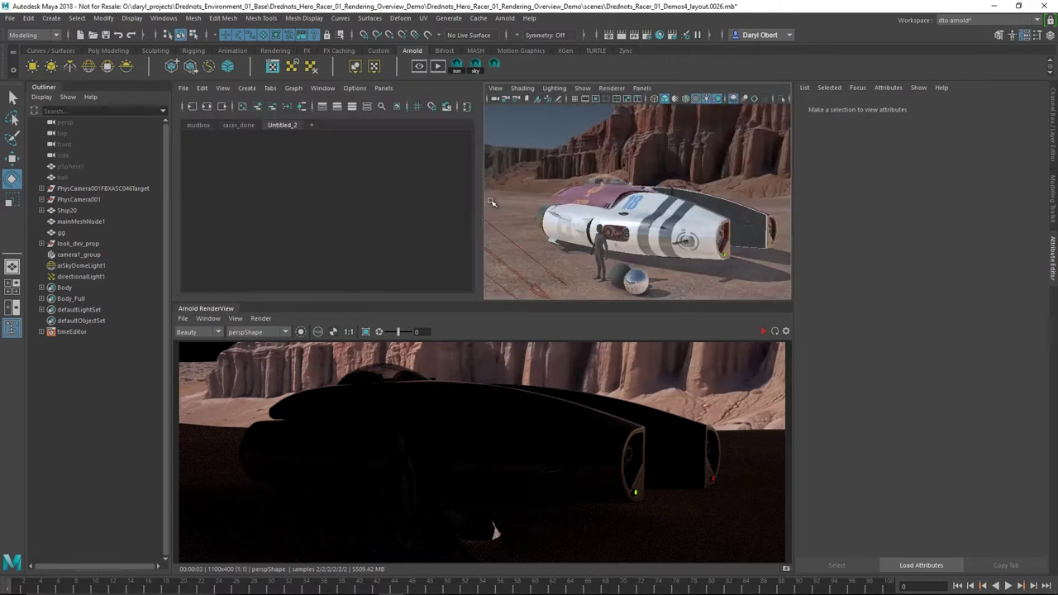
{"action": "left_click", "coordinate": [198, 125]}
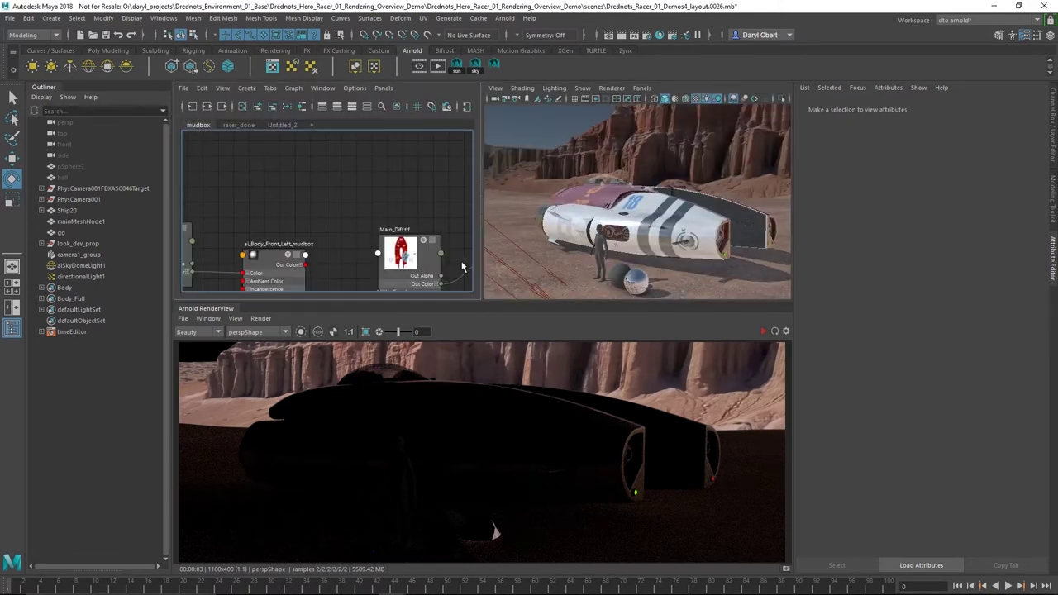
- Select the Body_Main_mudbox and ai_Body_Front_Left_mudbox materials and re-graph their input connections in the mudbox graph
{"action": "middle_click_drag", "start_coordinate": [436, 241], "coordinate": [430, 169], "text": "alt"}
{"action": "left_click", "coordinate": [430, 168]}
{"action": "scroll", "coordinate": [254, 154], "scroll_direction": "down", "scroll_amount": 5}
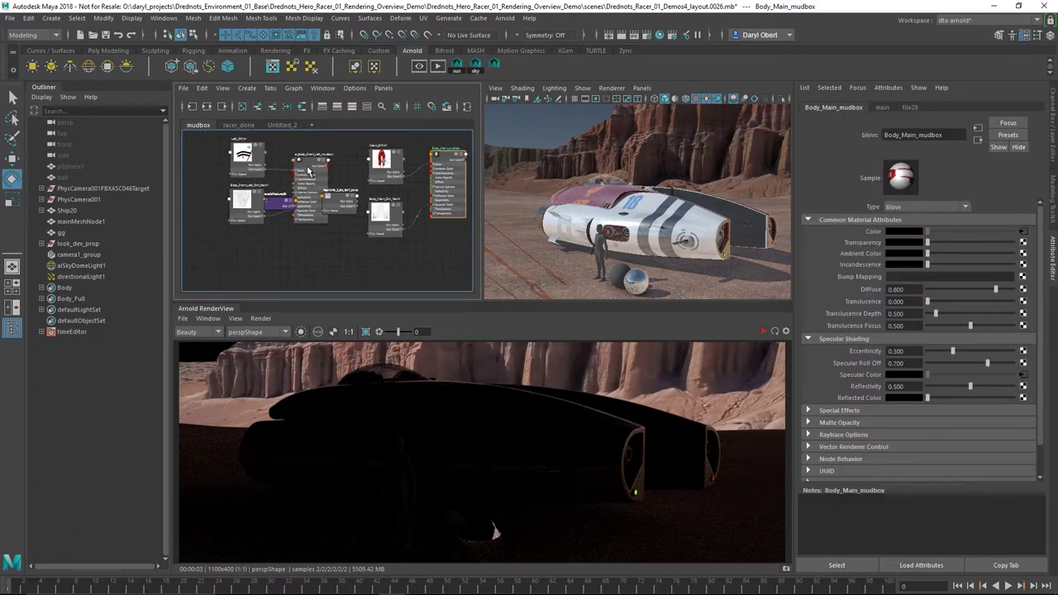
{"action": "left_click", "coordinate": [325, 204]}
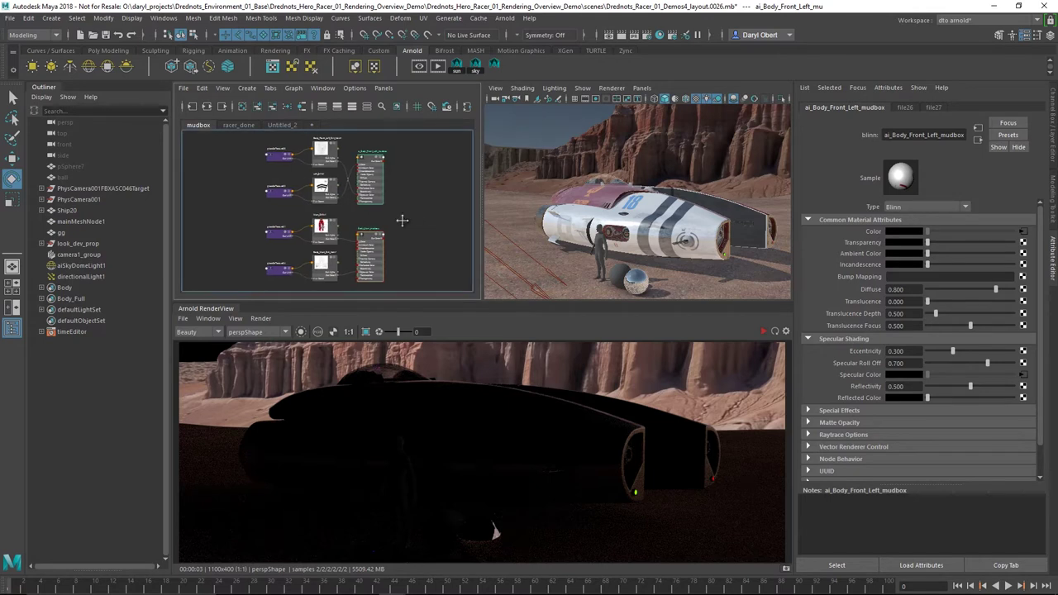
- Start the interactive Arnold render and orbit the ship to examine its current materials and lighting
{"action": "left_click", "coordinate": [262, 318]}
{"action": "left_click", "coordinate": [279, 330]}
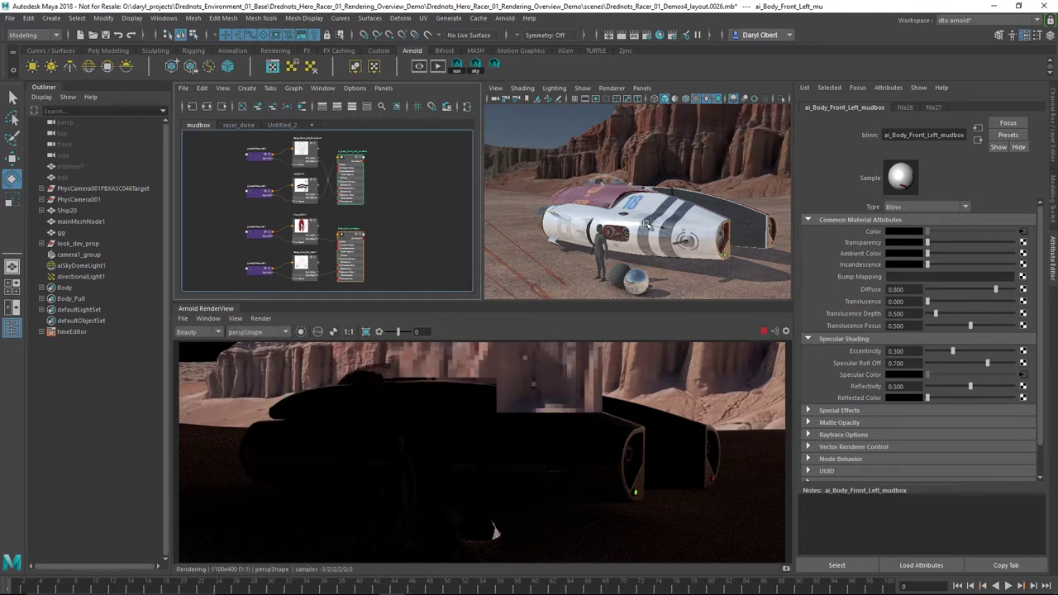
{"action": "left_click_drag", "start_coordinate": [655, 222], "coordinate": [639, 214], "text": "alt"}
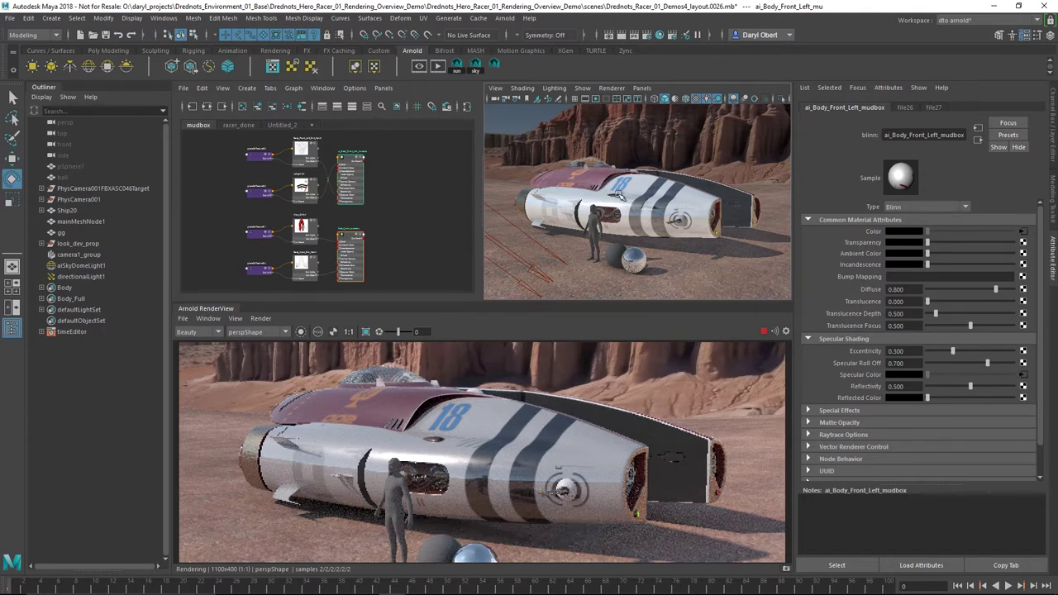
{"action": "mouse_move", "coordinate": [633, 205]}
{"action": "left_mouse_down", "text": "alt"}
{"action": "mouse_move", "coordinate": [616, 199]}
{"action": "mouse_move", "coordinate": [635, 206]}
{"action": "mouse_move", "coordinate": [633, 189]}
{"action": "left_mouse_up", "text": "alt"}
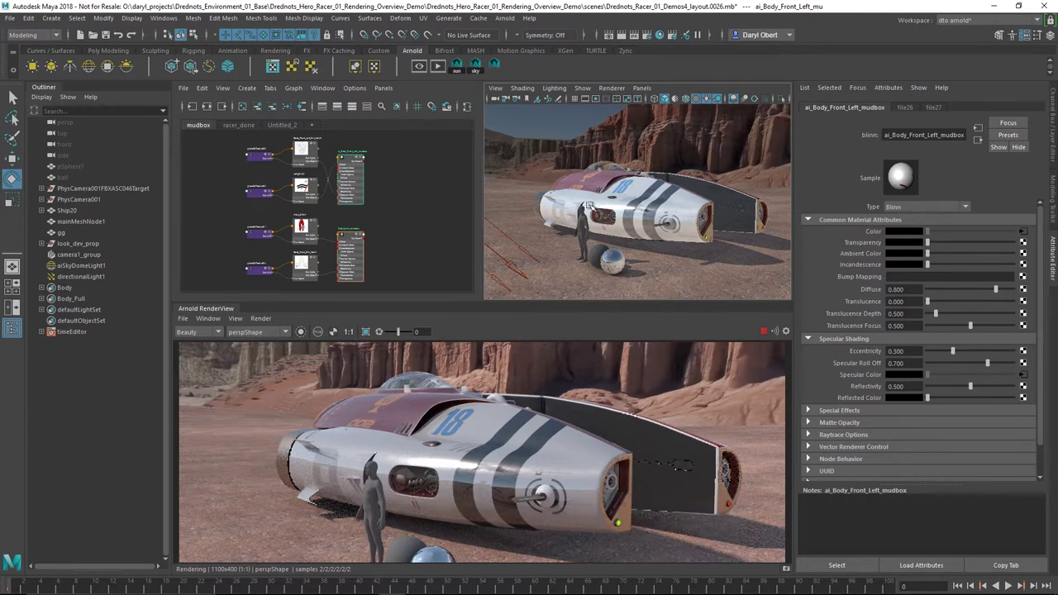
{"action": "left_click_drag", "start_coordinate": [588, 203], "coordinate": [609, 206], "text": "alt"}
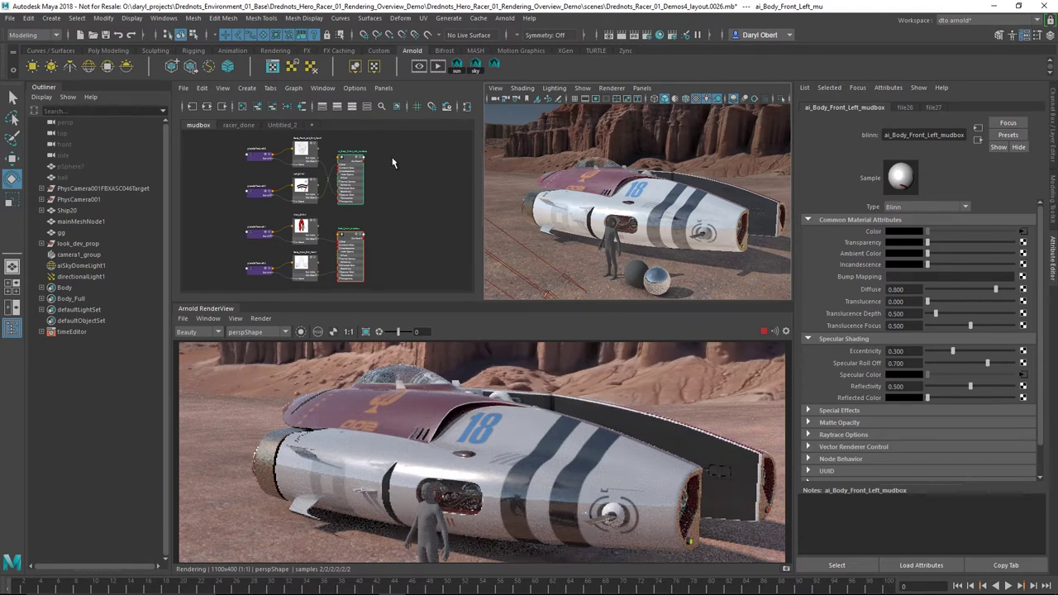
- Disconnect the textures from both mudbox Blinn materials and convert the two materials to Ai Standard Surface
{"action": "left_click_drag", "start_coordinate": [355, 155], "coordinate": [335, 288]}
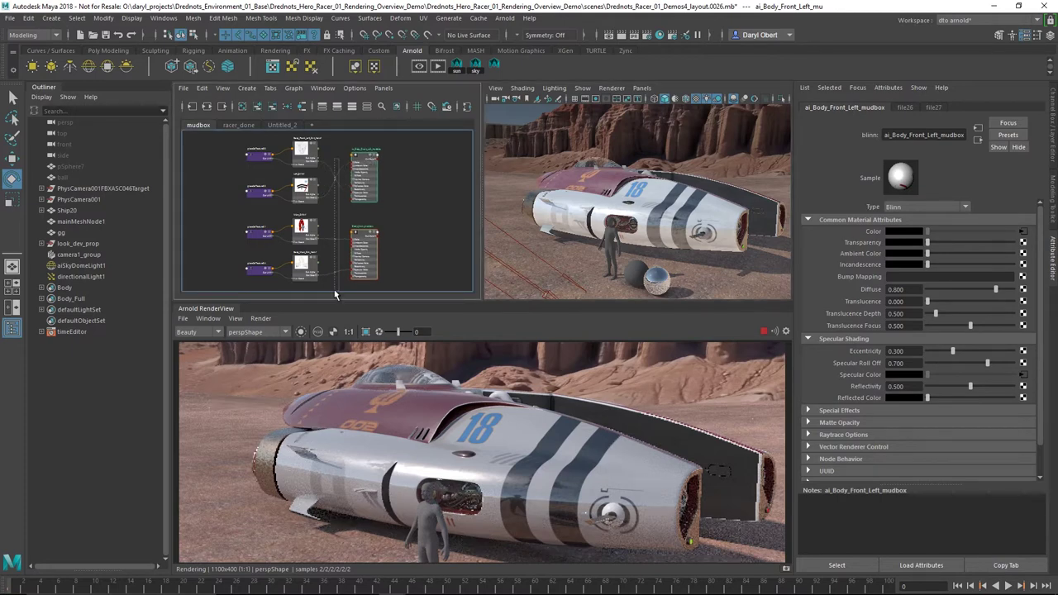
{"action": "key", "text": "Delete"}
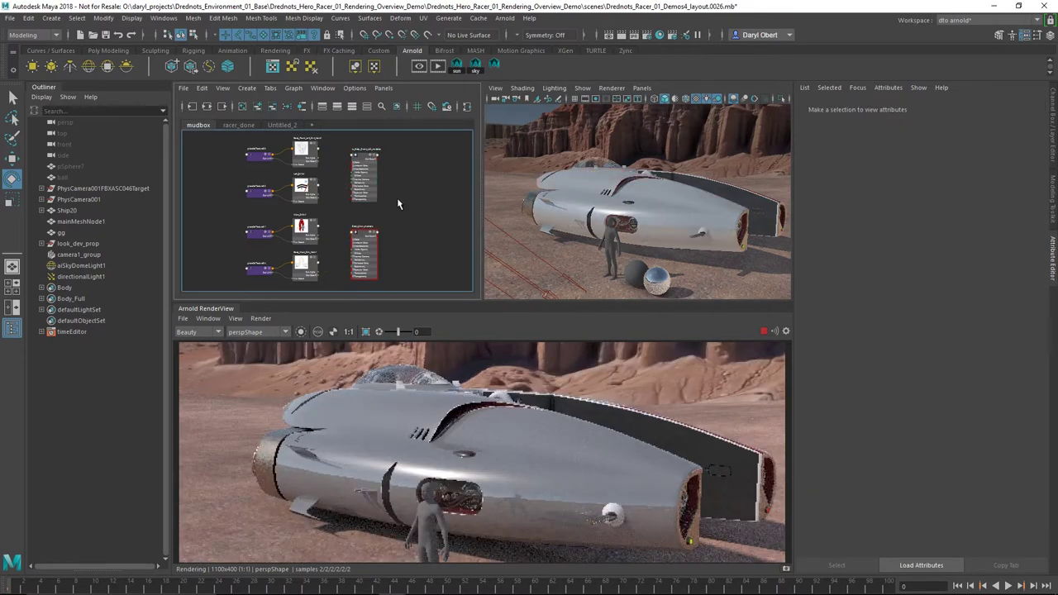
{"action": "left_click", "coordinate": [361, 154]}
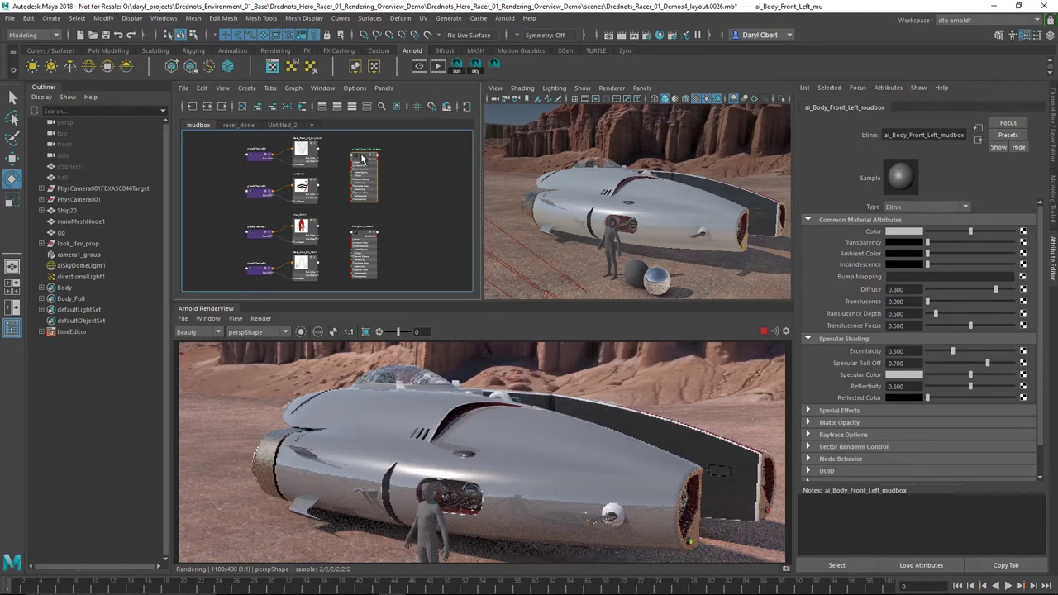
{"action": "left_click", "coordinate": [914, 207]}
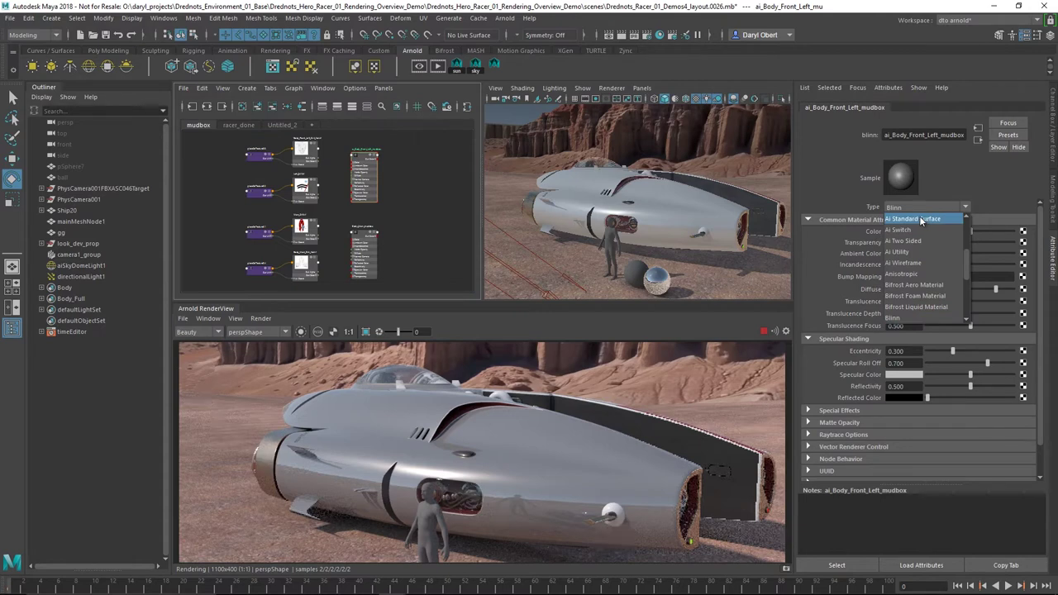
{"action": "left_click", "coordinate": [922, 220]}
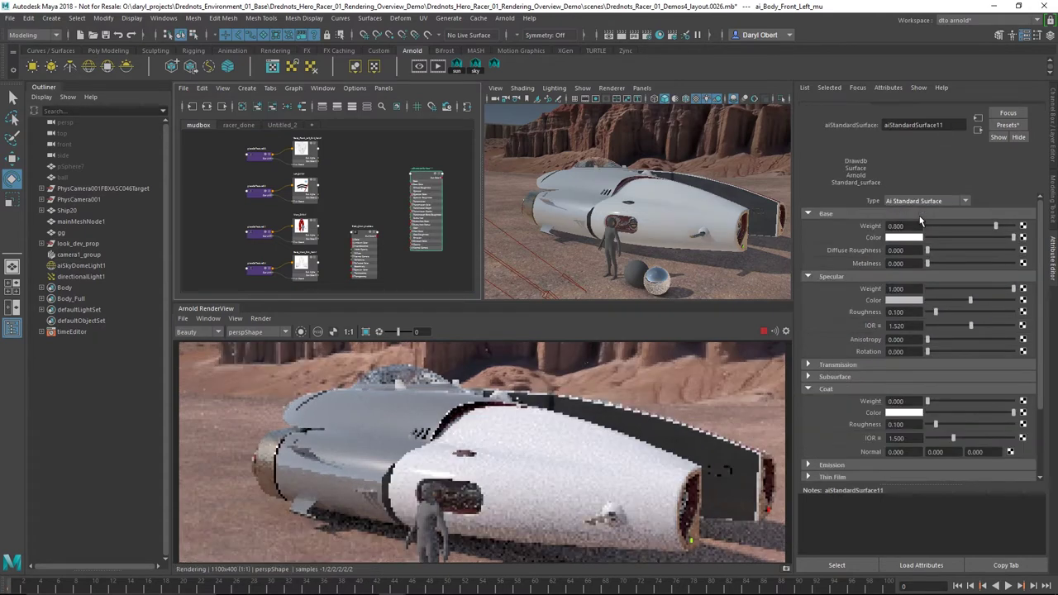
{"action": "key", "text": "ctrl+z"}
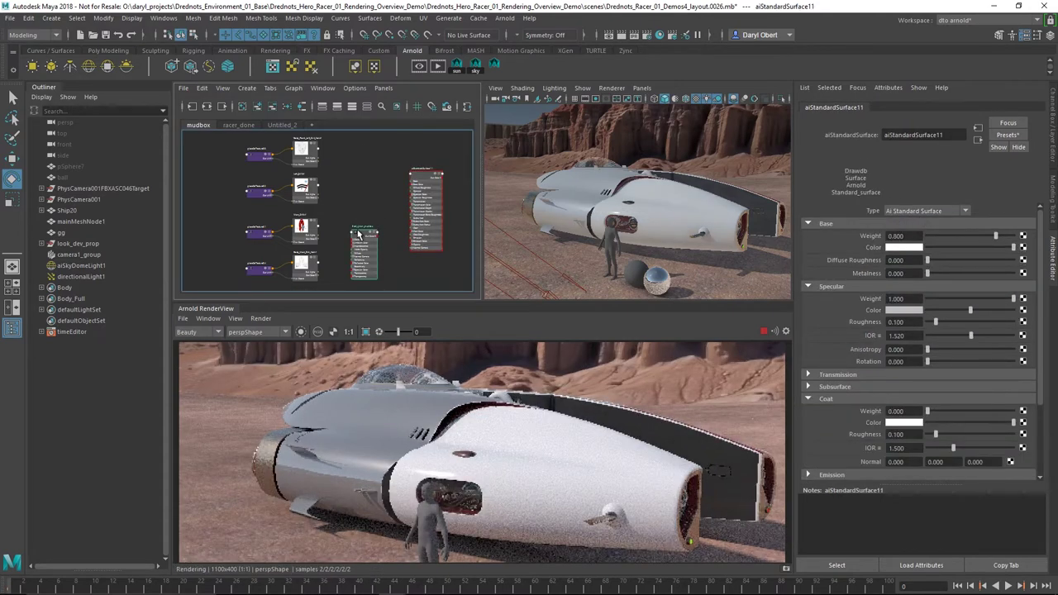
{"action": "left_click", "coordinate": [909, 207]}
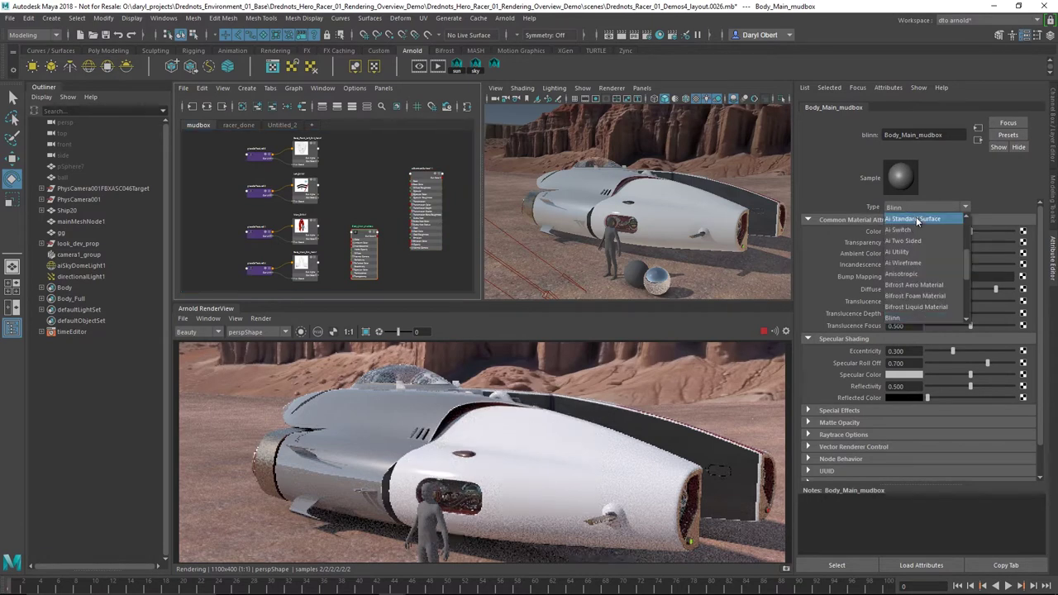
{"action": "left_click", "coordinate": [916, 218]}
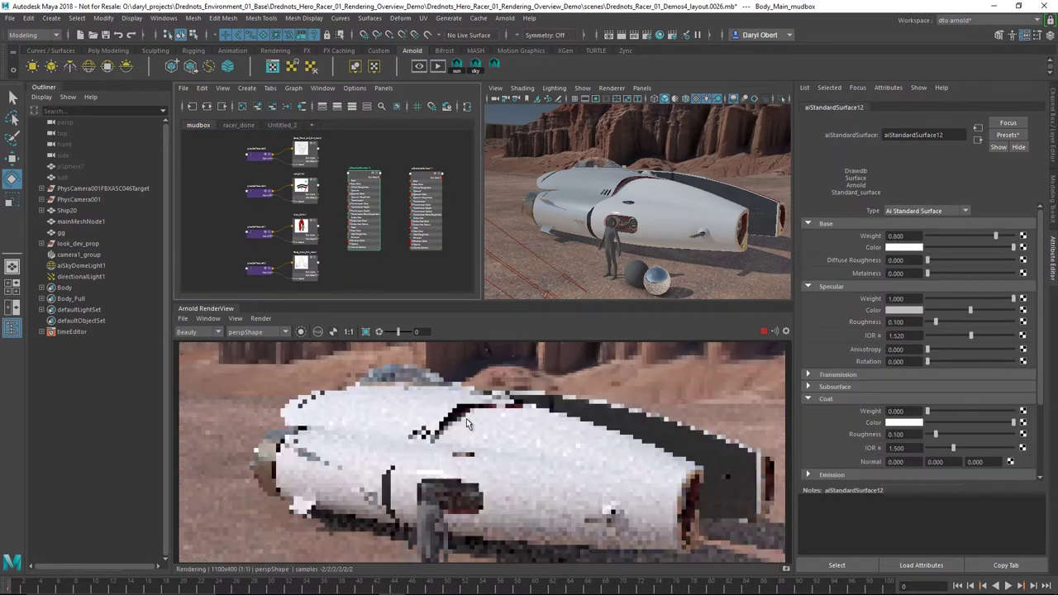
- Connect the red main diffuse texture to aiStandardSurface12's base color and the striped left diffuse texture to aiStandardSurface11's base color
{"action": "left_click", "coordinate": [361, 279]}
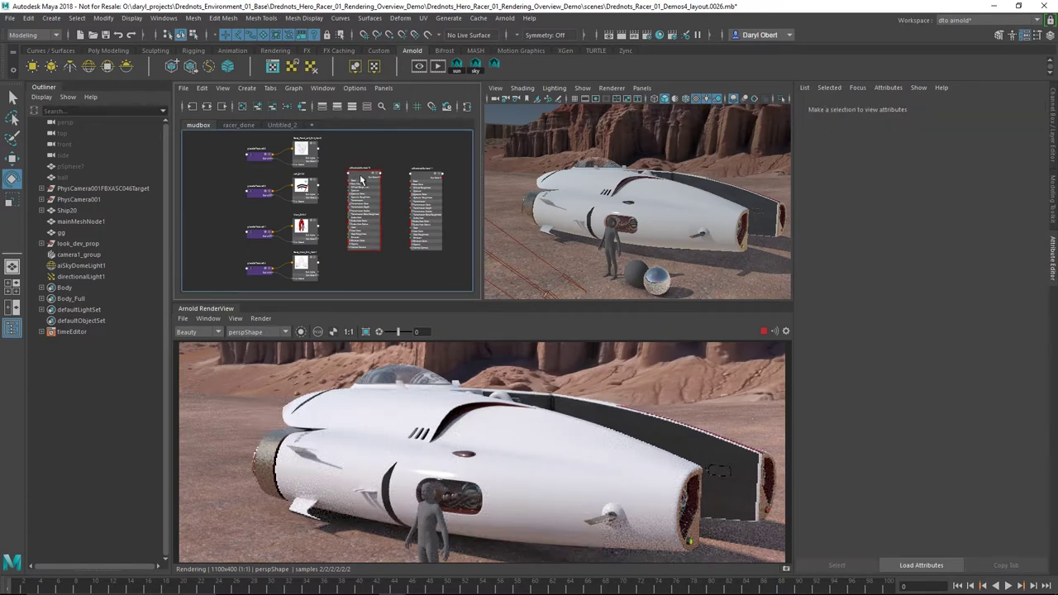
{"action": "left_click", "coordinate": [358, 189]}
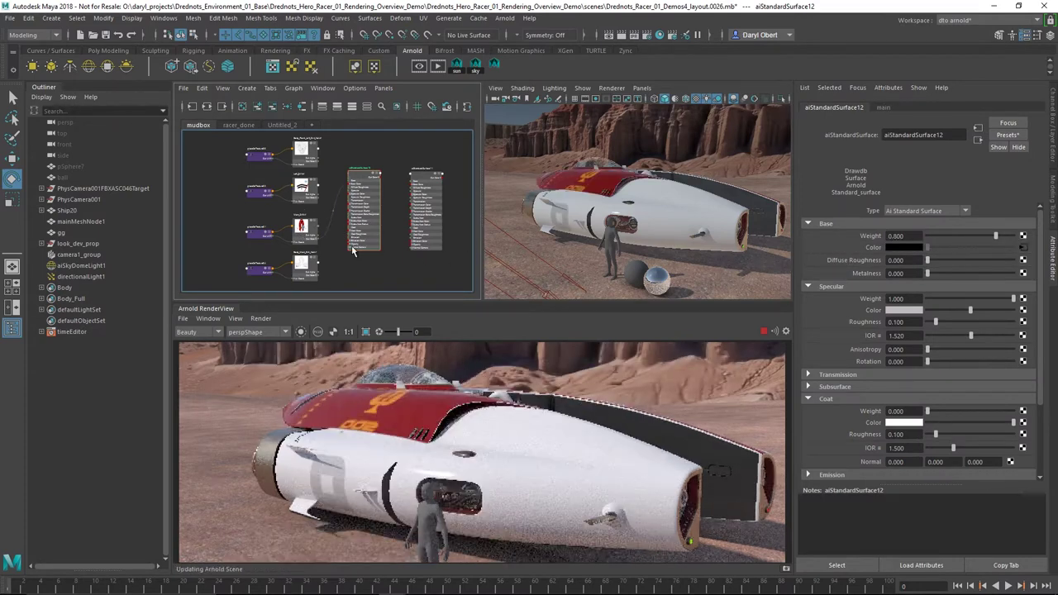
{"action": "left_click", "coordinate": [411, 193]}
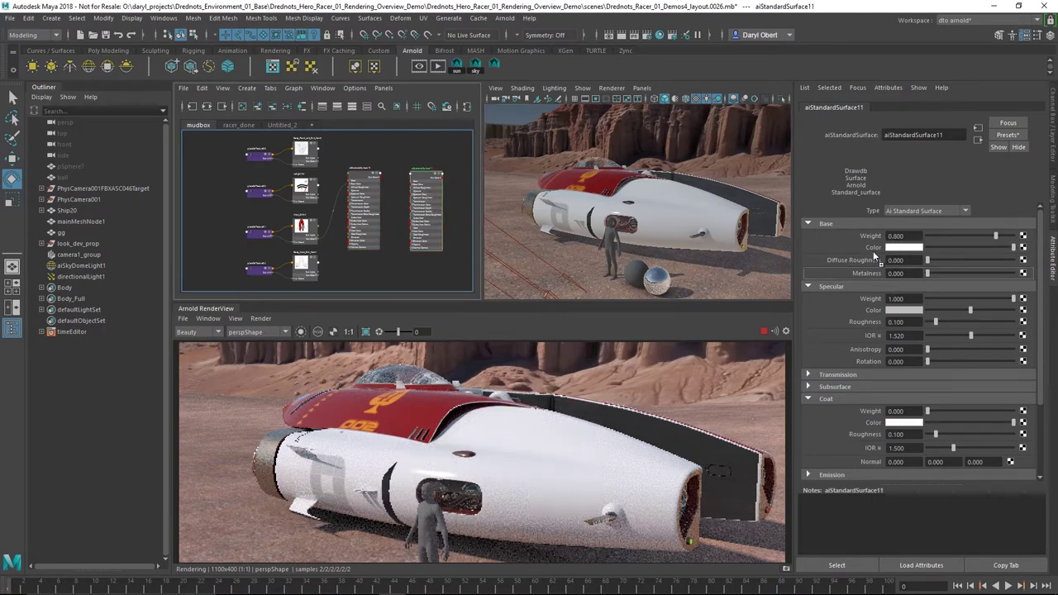
{"action": "middle_click_drag", "start_coordinate": [604, 223], "coordinate": [624, 231]}
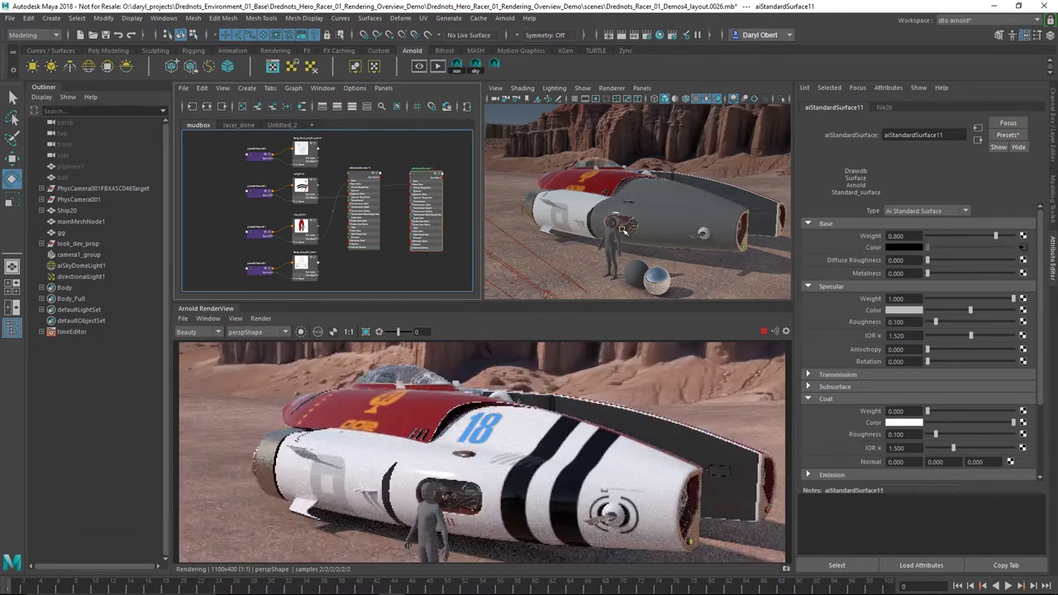
- Try a specular IOR of 2.526 on the red body's aiStandardSurface12 material, and set it to 1.5
{"action": "left_click_drag", "start_coordinate": [625, 230], "coordinate": [709, 251], "text": "alt"}
{"action": "scroll", "coordinate": [724, 229], "scroll_direction": "up", "scroll_amount": 3}
{"action": "scroll", "coordinate": [658, 245], "scroll_direction": "up", "scroll_amount": 3}
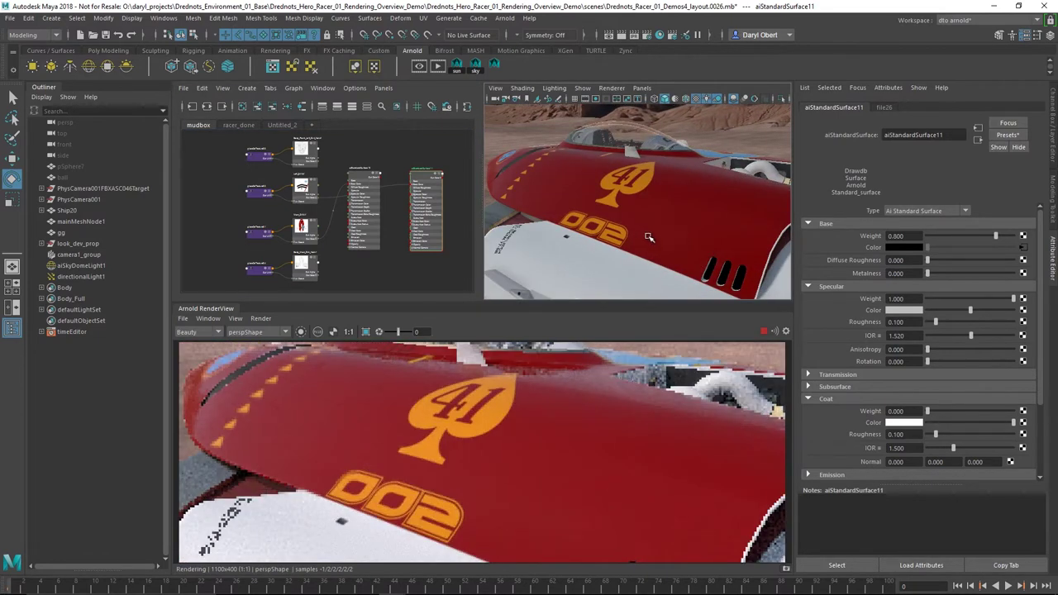
{"action": "mouse_move", "coordinate": [643, 236]}
{"action": "left_mouse_down", "text": "alt"}
{"action": "mouse_move", "coordinate": [644, 247]}
{"action": "mouse_move", "coordinate": [626, 242]}
{"action": "mouse_move", "coordinate": [640, 234]}
{"action": "left_mouse_up", "text": "alt"}
{"action": "scroll", "coordinate": [626, 242], "scroll_direction": "down", "scroll_amount": 3}
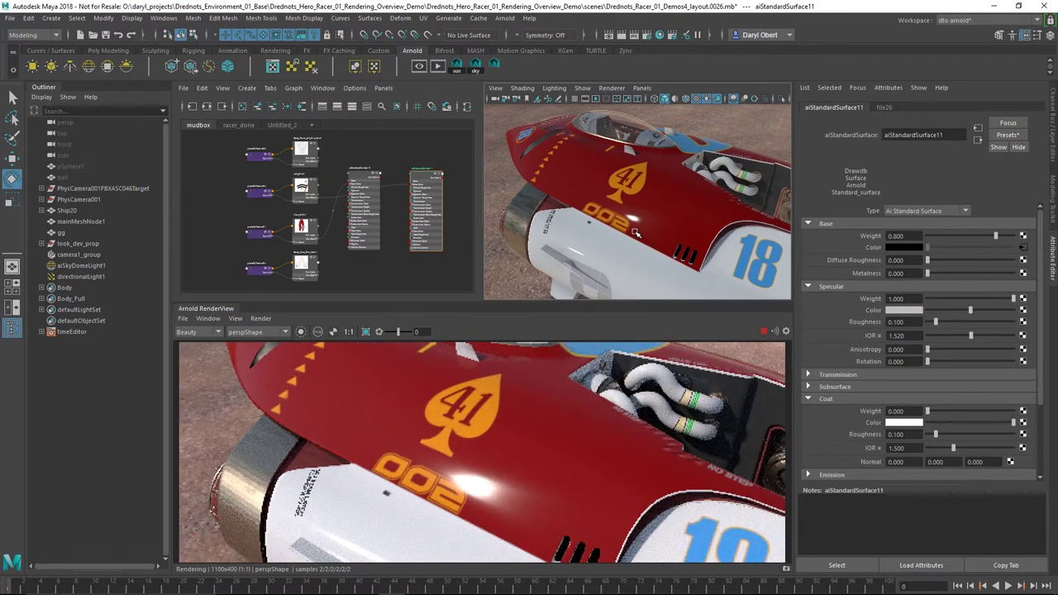
{"action": "left_click_drag", "start_coordinate": [364, 175], "coordinate": [361, 221]}
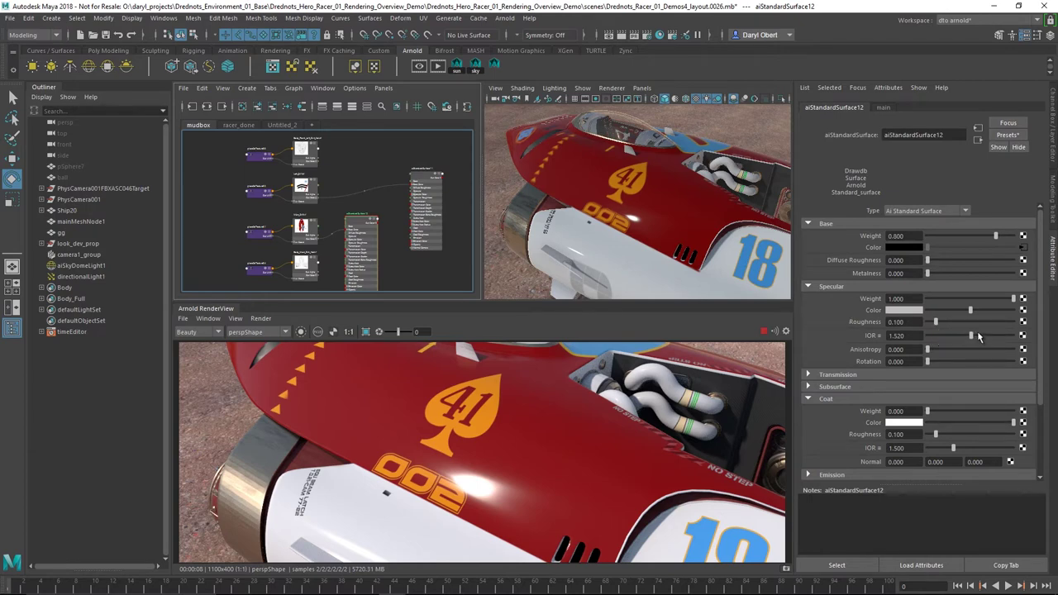
{"action": "left_click_drag", "start_coordinate": [973, 337], "coordinate": [999, 336]}
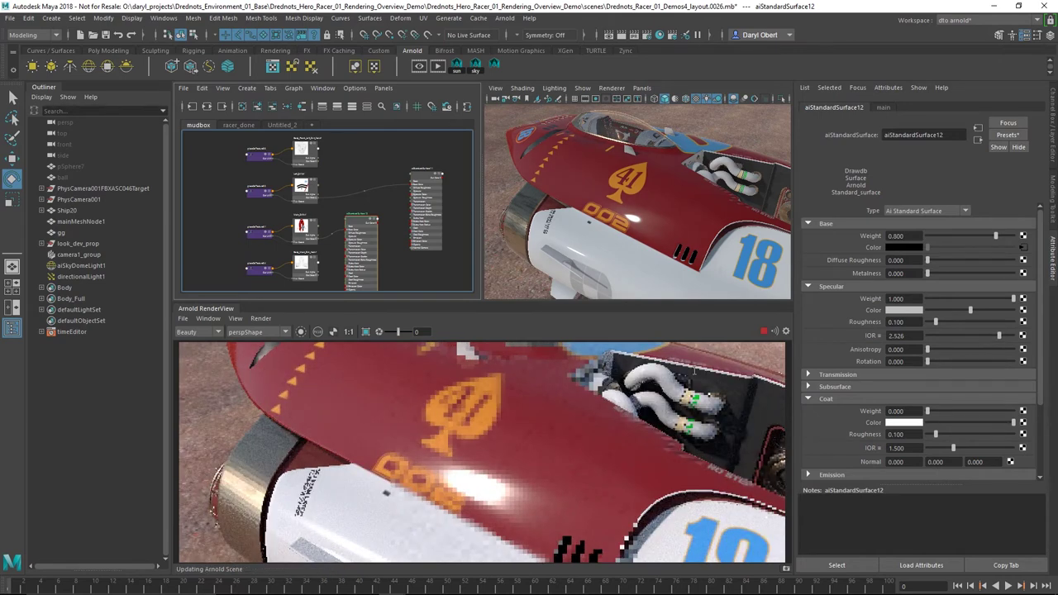
{"action": "double_click", "coordinate": [897, 335]}
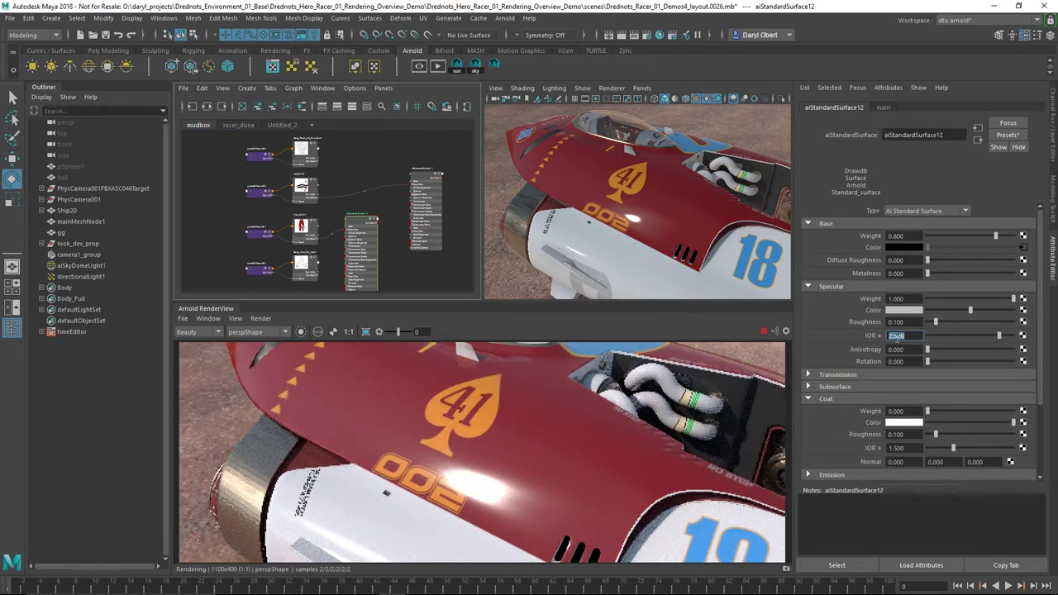
{"action": "type", "text": "1.5"}
{"action": "key", "text": "Return"}
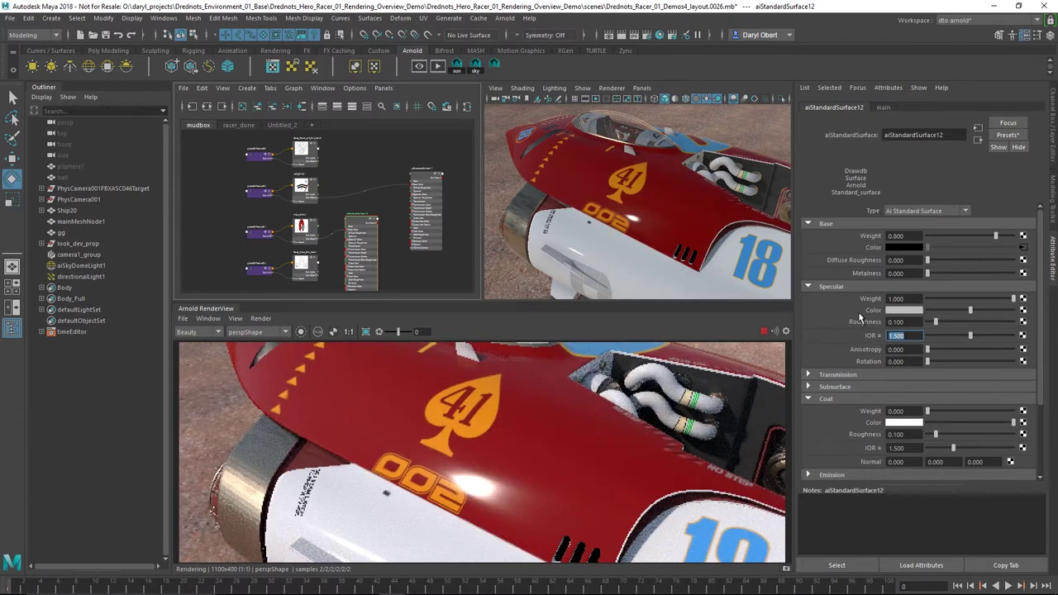
- Set aiStandardSurface12's specular roughness to 0.260 and its specular weight to 0.325
{"action": "left_click", "coordinate": [951, 323]}
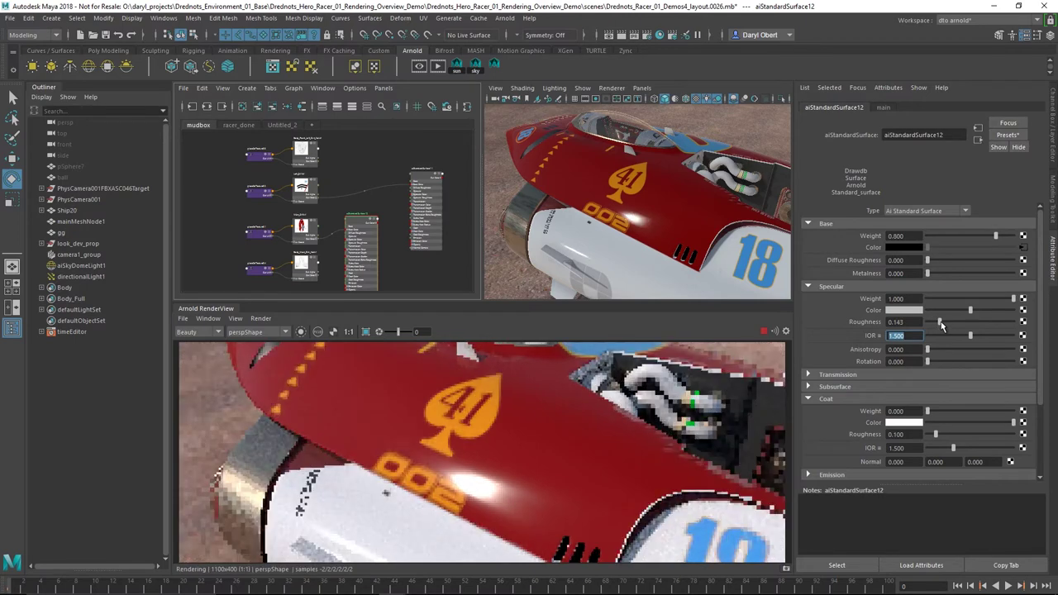
{"action": "left_click_drag", "start_coordinate": [951, 325], "coordinate": [952, 325]}
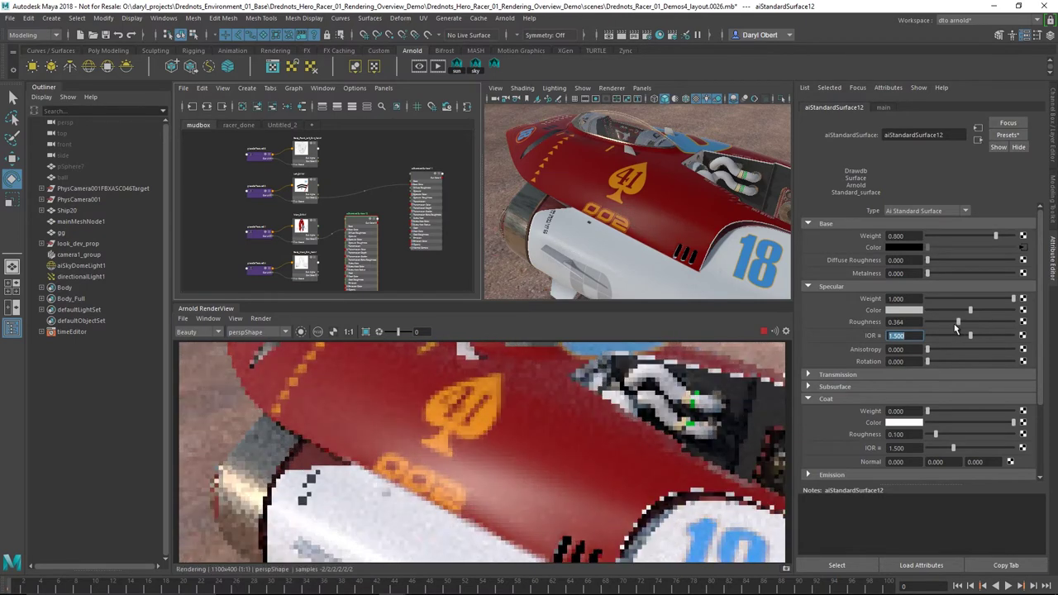
{"action": "left_click", "coordinate": [950, 323]}
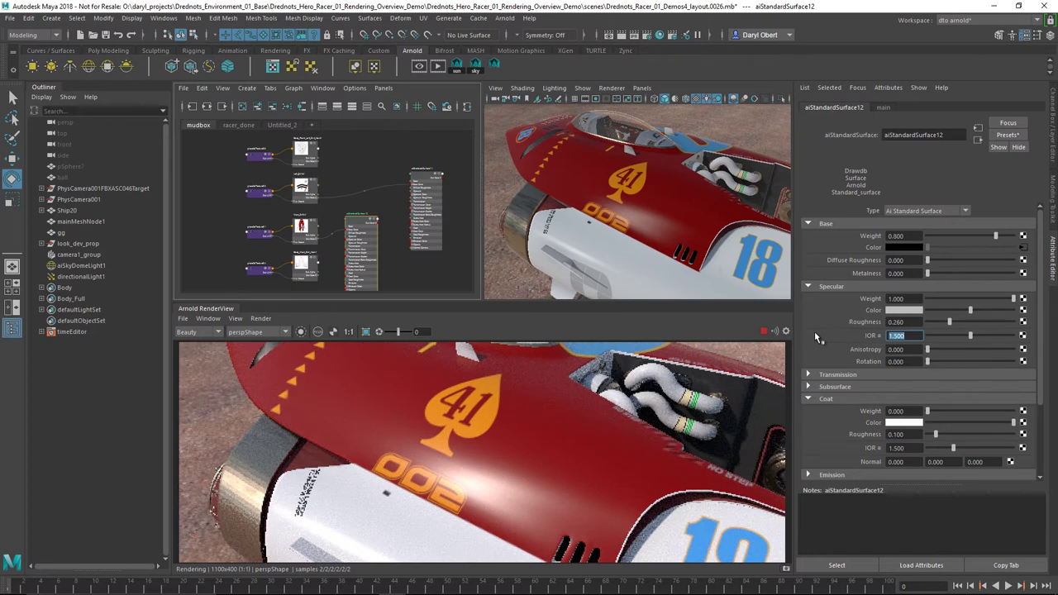
{"action": "left_click", "coordinate": [958, 299]}
{"action": "left_click", "coordinate": [955, 299]}
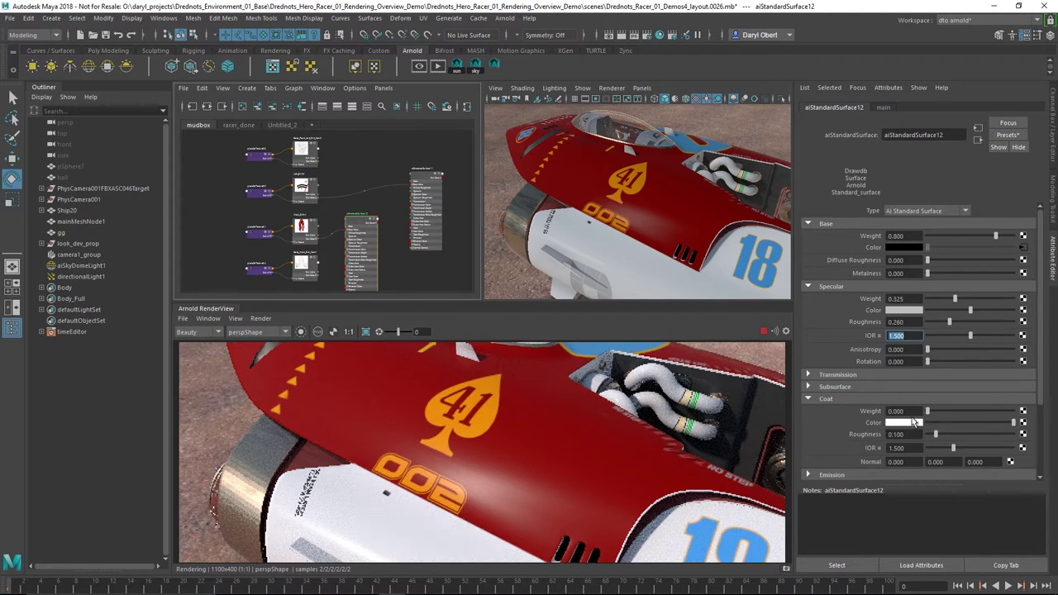
- Add a clear coat to aiStandardSurface12 with a weight of 0.5 and a roughness of 0.05
{"action": "left_click_drag", "start_coordinate": [937, 411], "coordinate": [970, 419]}
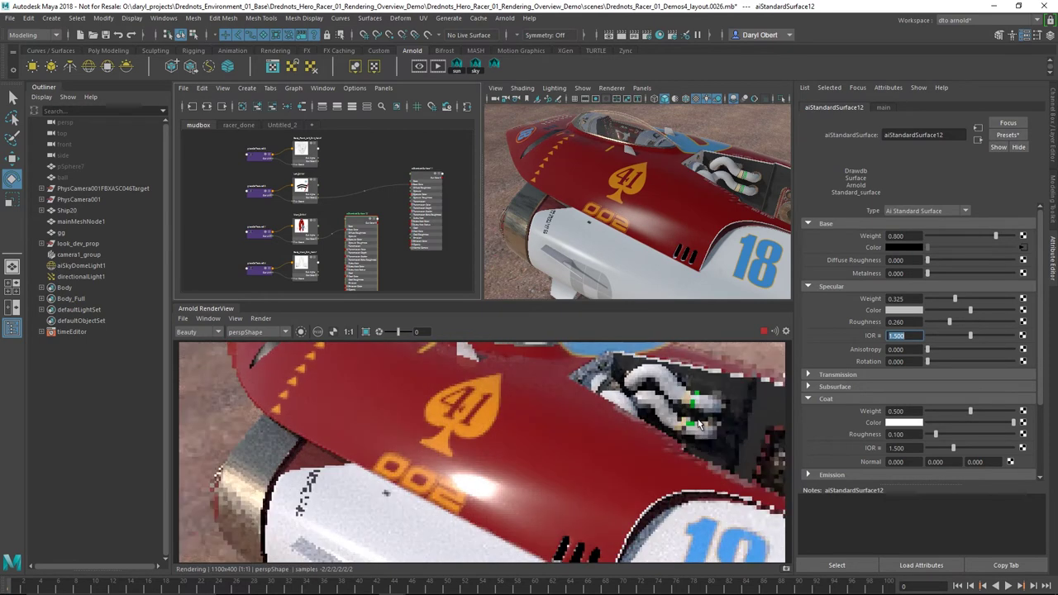
{"action": "left_click", "coordinate": [905, 434]}
{"action": "type", "text": "0"}
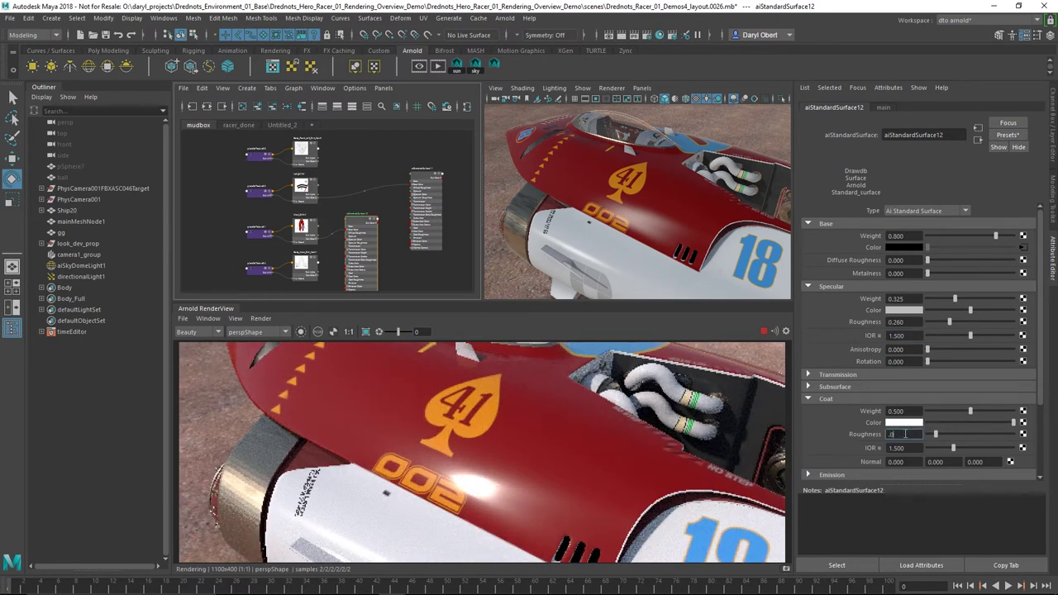
{"action": "type", "text": ".05"}
{"action": "key", "text": "Return"}
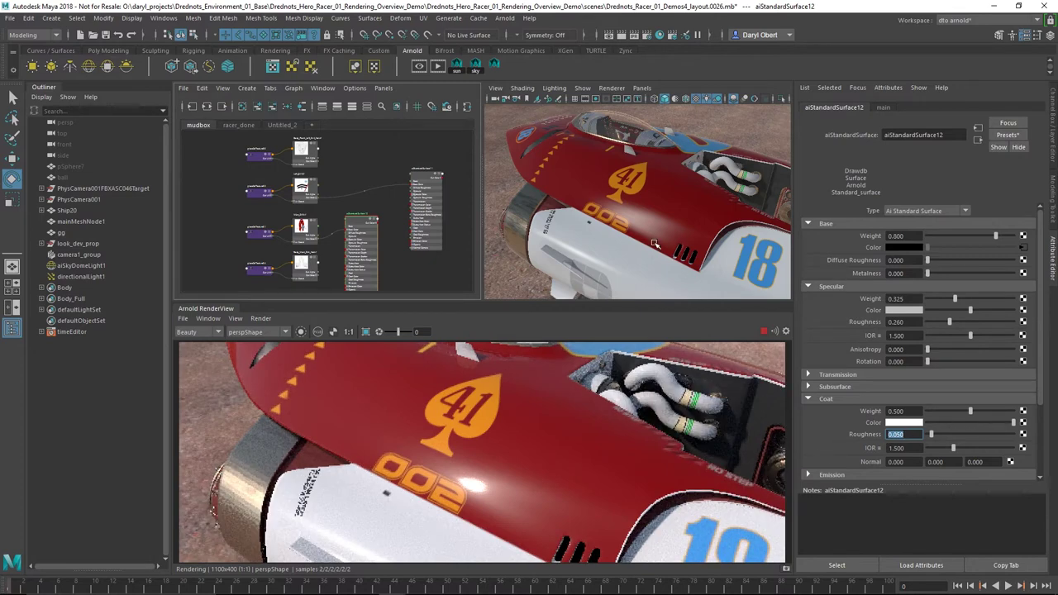
{"action": "scroll", "coordinate": [653, 243], "scroll_direction": "down", "scroll_amount": 5}
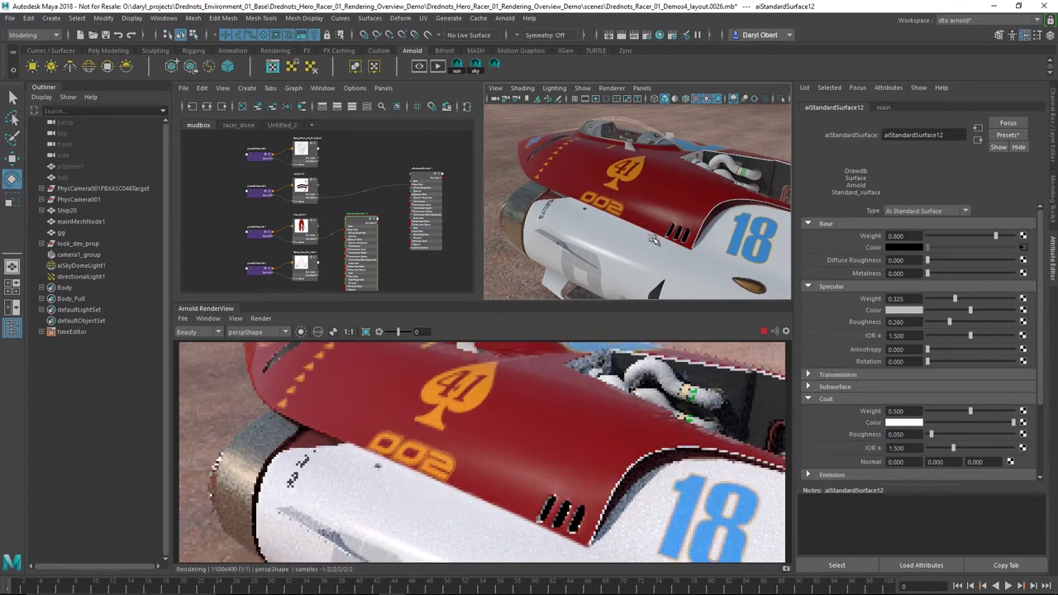
- Rearrange the dirt texture nodes and connect the Body_Main_Dirt_flat texture to the Color Gain of the Main_Diff file texture
{"action": "left_click_drag", "start_coordinate": [653, 240], "coordinate": [643, 214], "text": "alt"}
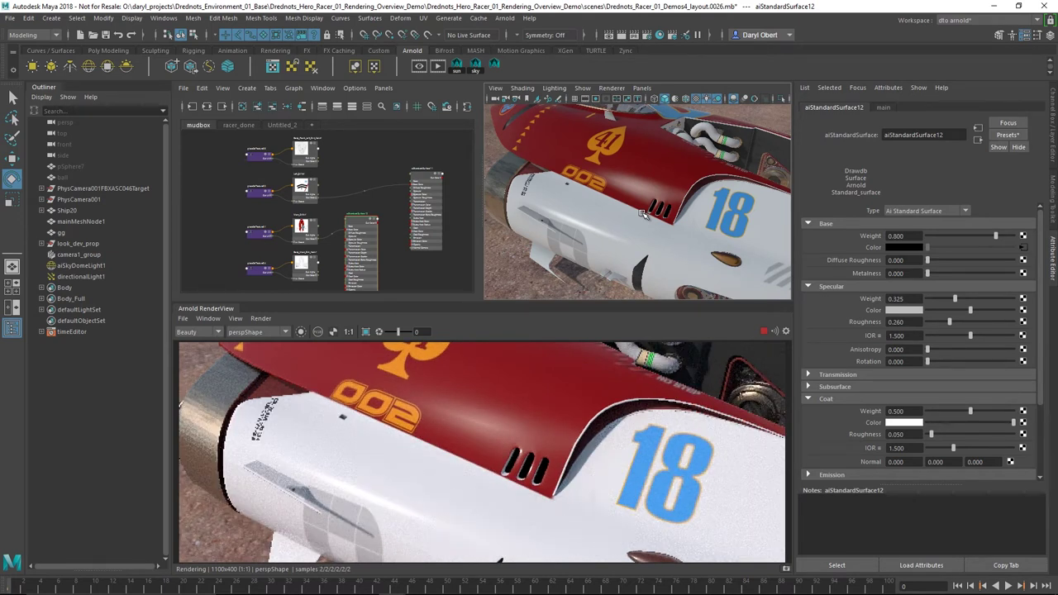
{"action": "left_click_drag", "start_coordinate": [623, 201], "coordinate": [619, 197], "text": "alt"}
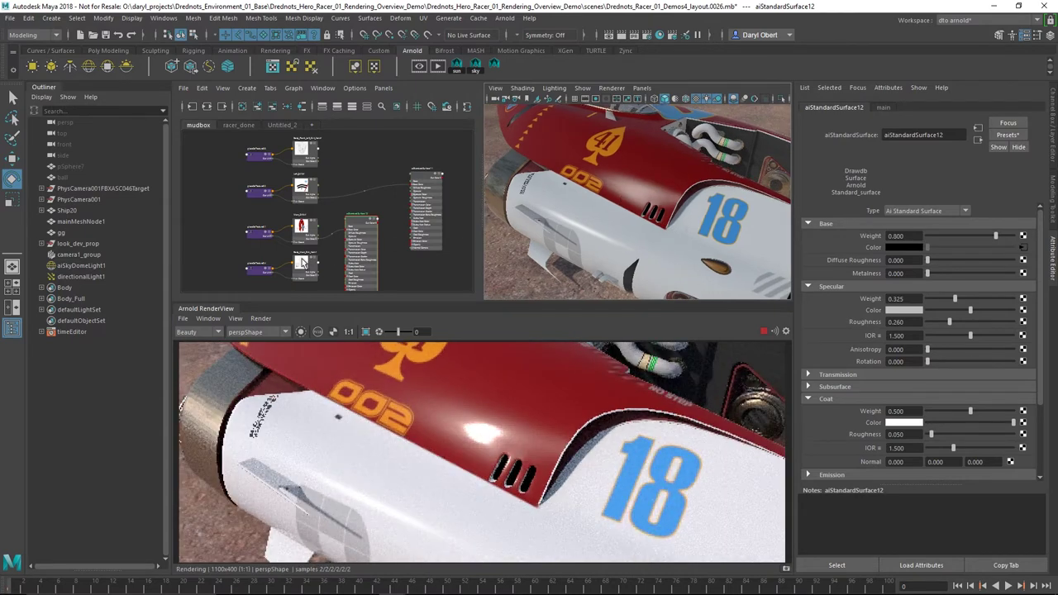
{"action": "scroll", "coordinate": [303, 263], "scroll_direction": "up", "scroll_amount": 5}
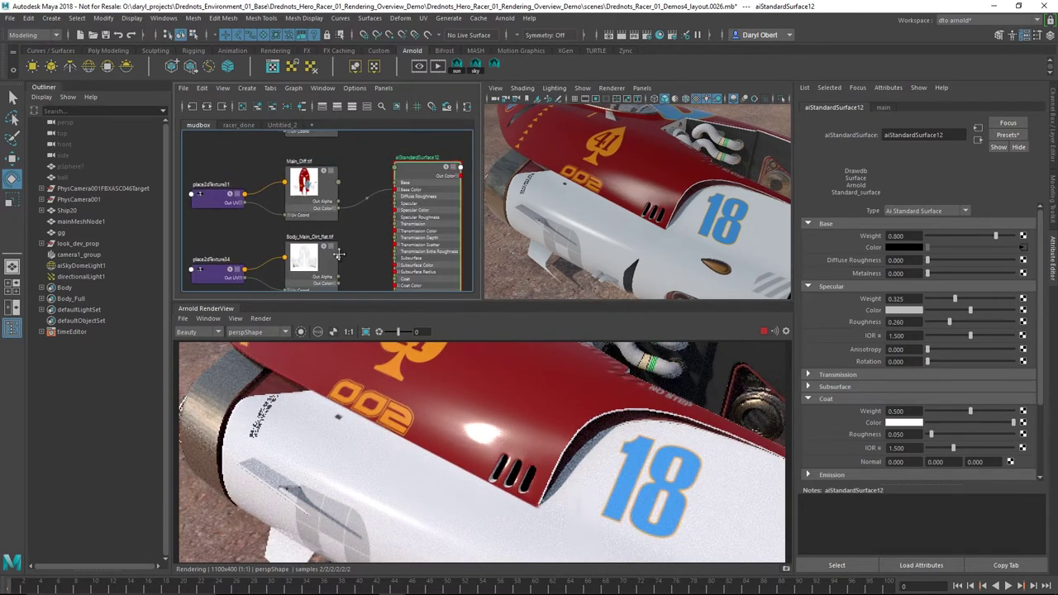
{"action": "middle_click_drag", "start_coordinate": [339, 254], "coordinate": [324, 241], "text": "alt"}
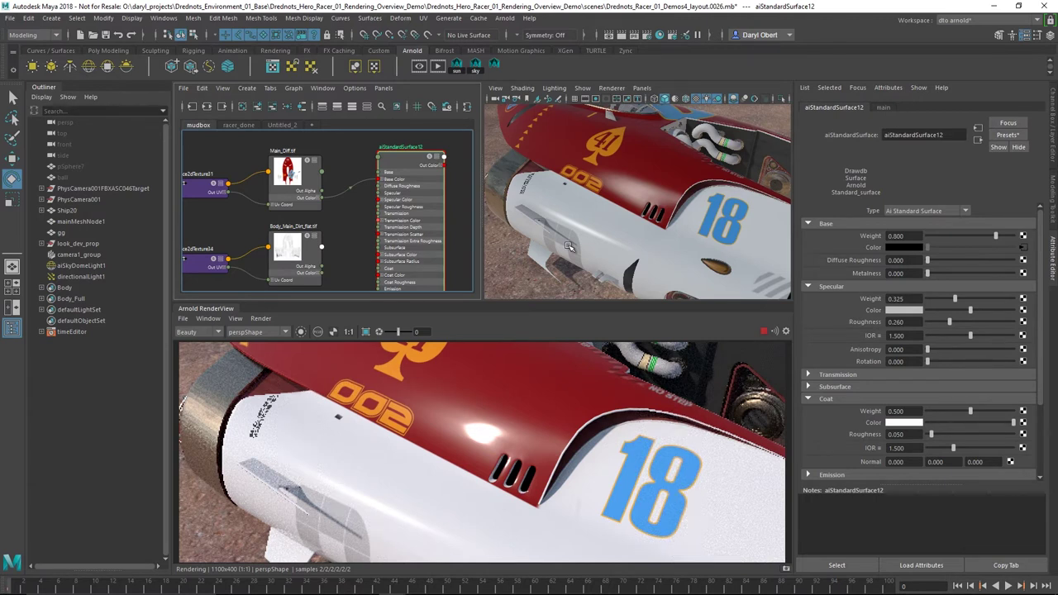
{"action": "middle_click_drag", "start_coordinate": [334, 226], "coordinate": [378, 225], "text": "alt"}
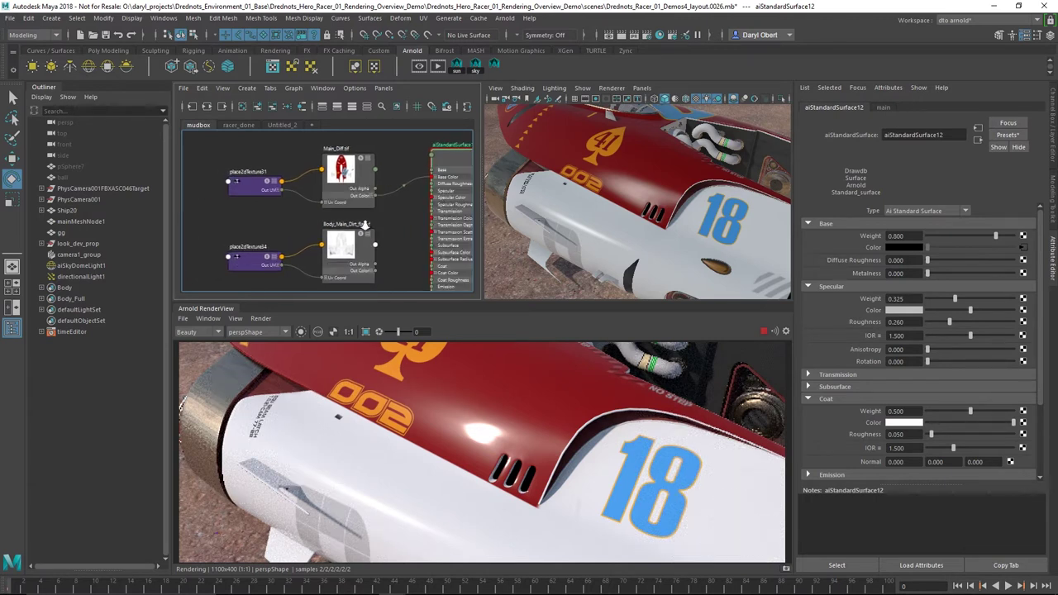
{"action": "left_click_drag", "start_coordinate": [269, 253], "coordinate": [178, 255]}
{"action": "left_click_drag", "start_coordinate": [347, 248], "coordinate": [286, 248]}
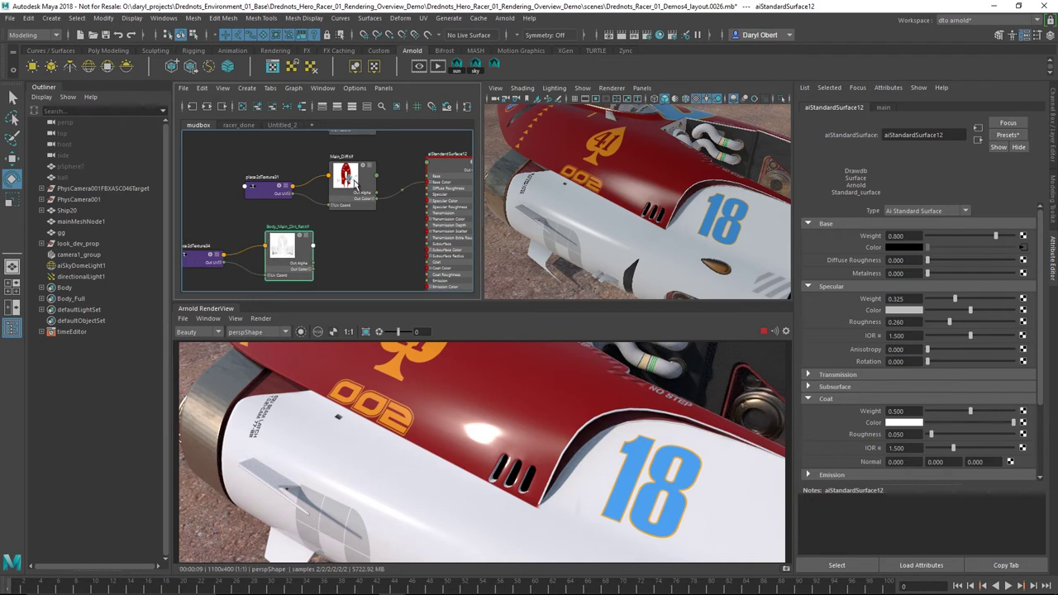
{"action": "left_click", "coordinate": [357, 178]}
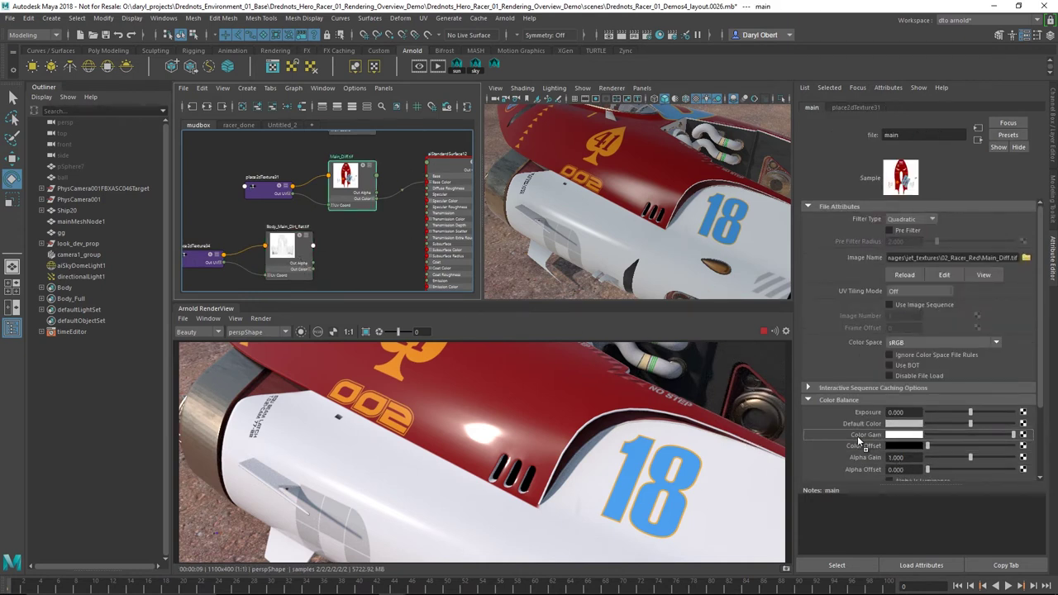
{"action": "middle_click_drag", "start_coordinate": [858, 436], "coordinate": [858, 436]}
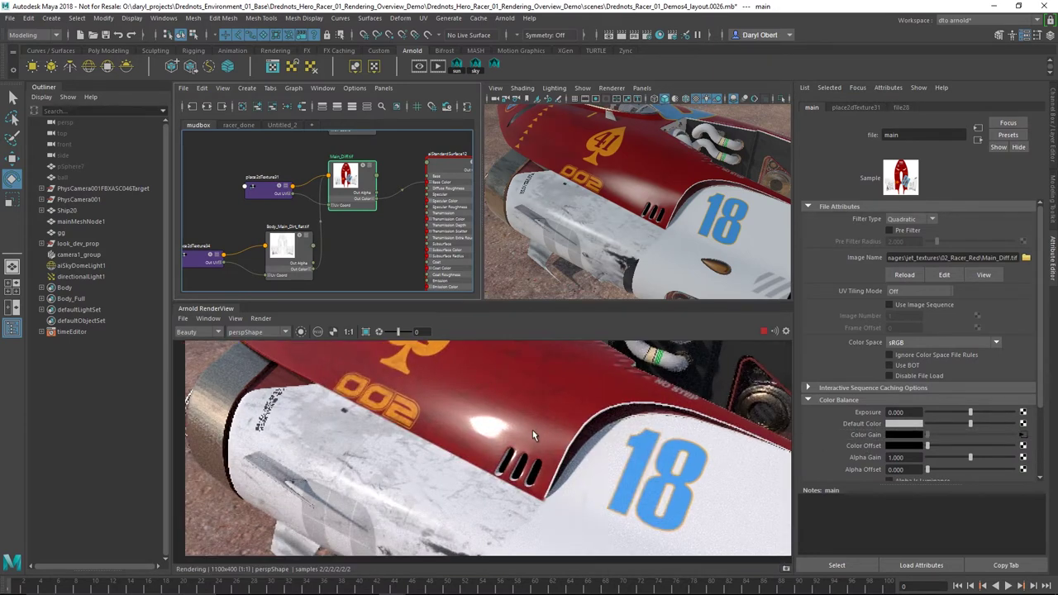
- Add a colorCorrect node to the graph beside the Body_Main_Dirt_flat texture
{"action": "left_click_drag", "start_coordinate": [645, 239], "coordinate": [650, 235], "text": "alt"}
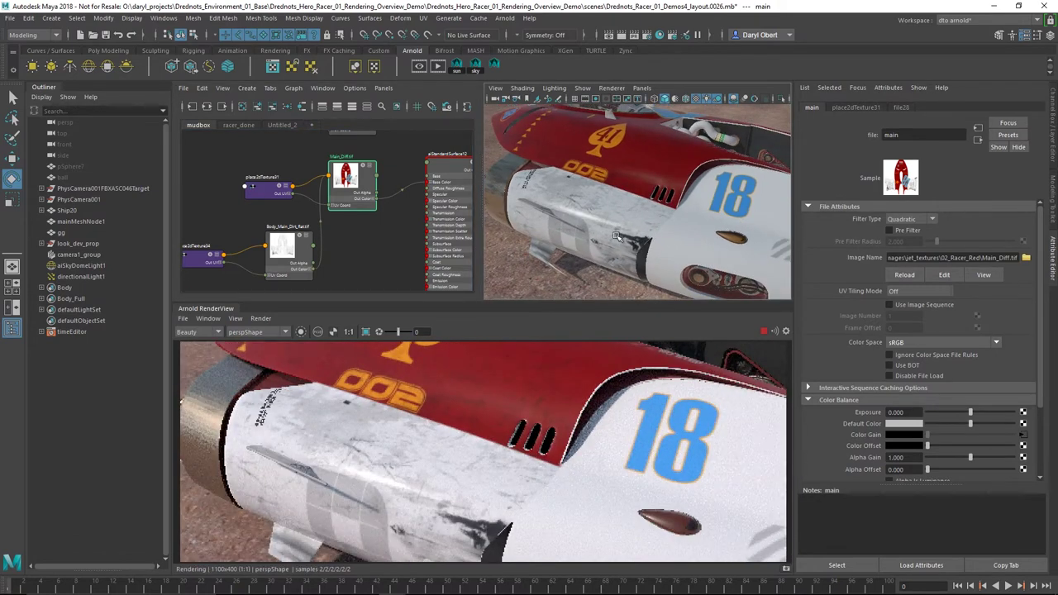
{"action": "left_click_drag", "start_coordinate": [285, 228], "coordinate": [259, 229]}
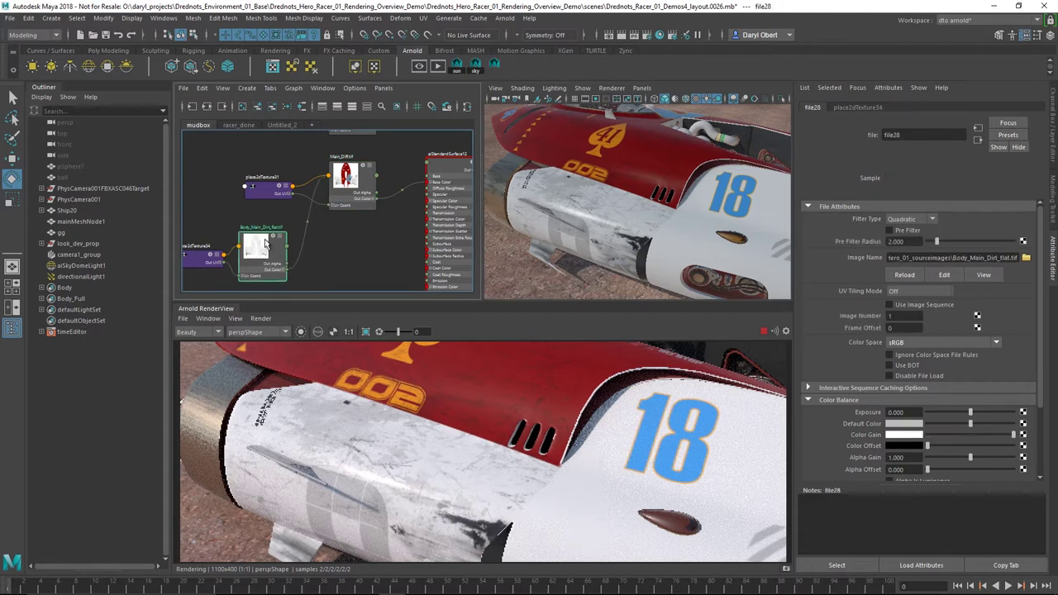
{"action": "left_click", "coordinate": [351, 236]}
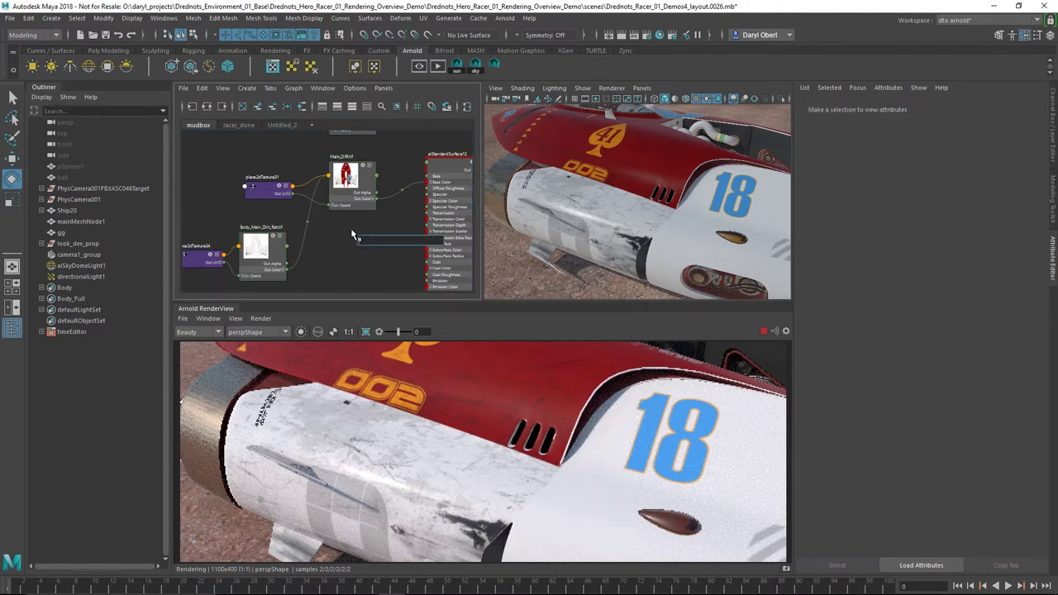
{"action": "type", "text": "col"}
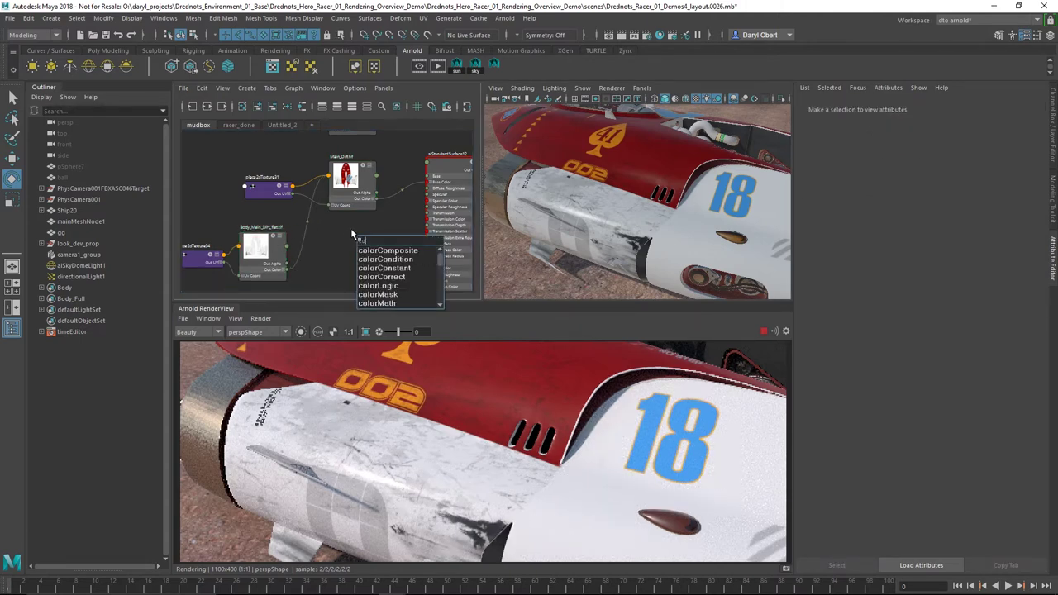
{"action": "key", "text": "Down"}
{"action": "key", "text": "Down"}
{"action": "key", "text": "Down"}
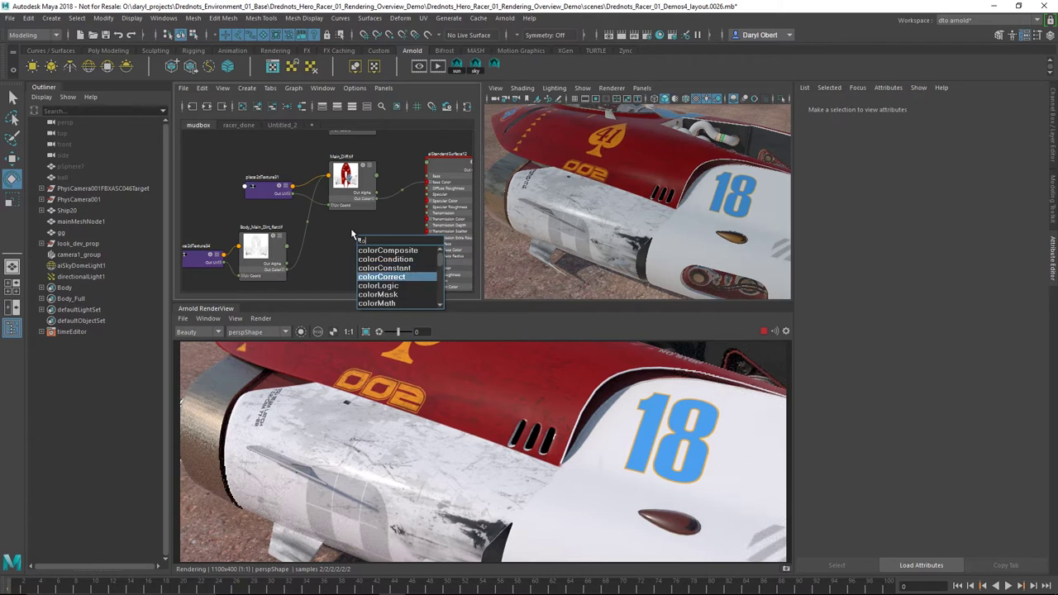
{"action": "key", "text": "Return"}
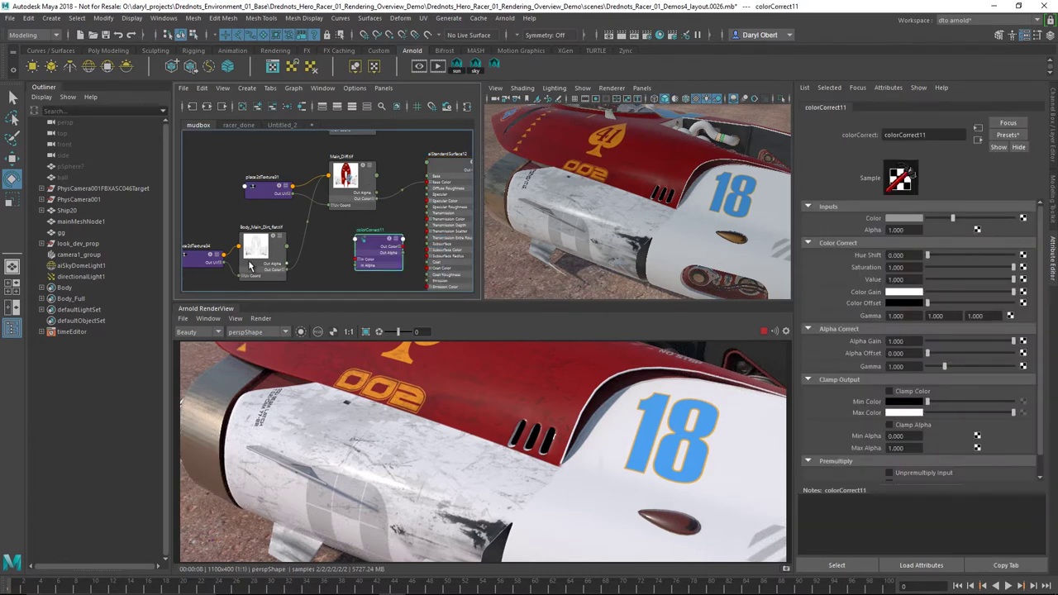
- Route the dirt texture through the colorCorrect node into Main_Diff's Color Gain, placing the colorCorrect node between the two textures
{"action": "left_click", "coordinate": [347, 183]}
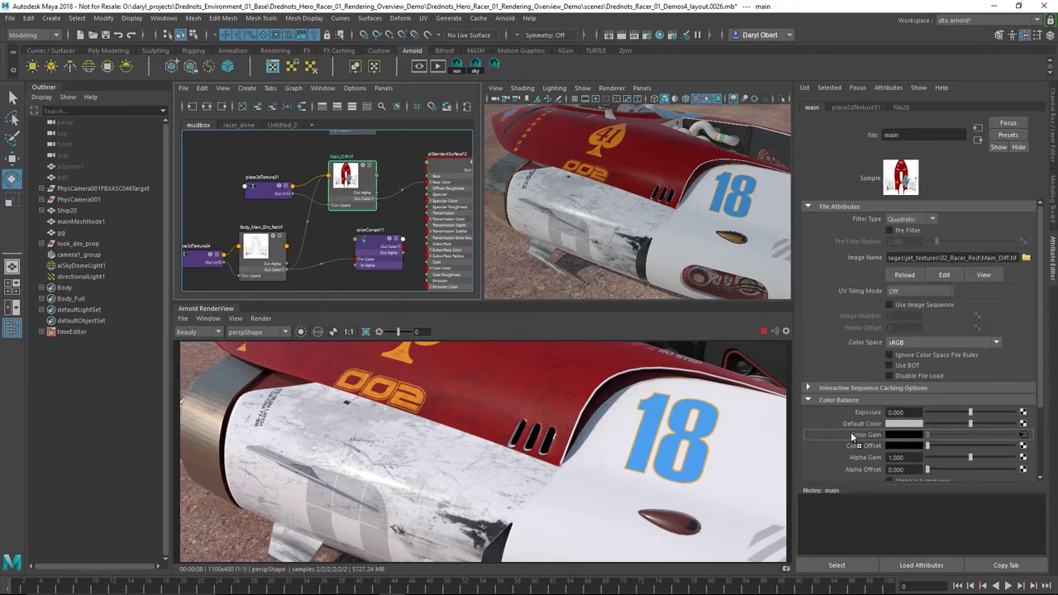
{"action": "left_click_drag", "start_coordinate": [374, 264], "coordinate": [336, 231]}
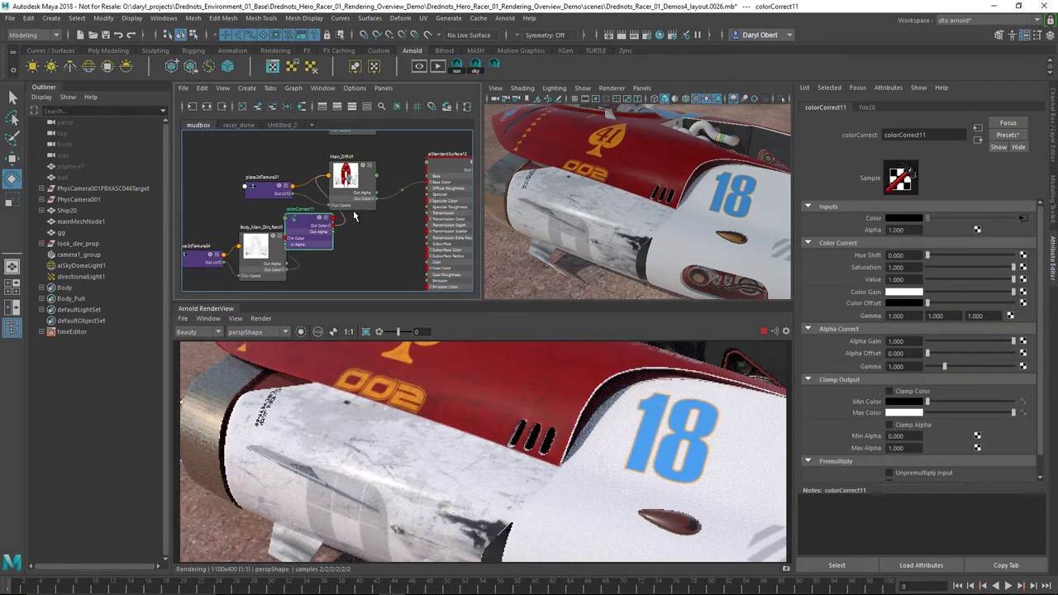
{"action": "left_click_drag", "start_coordinate": [265, 251], "coordinate": [236, 254]}
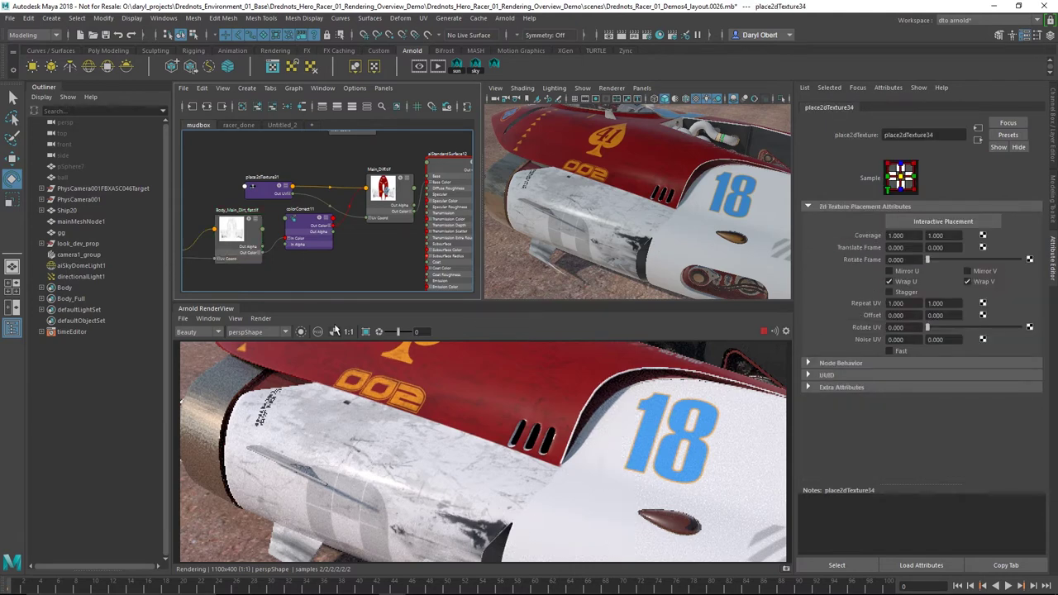
- Set the colorCorrect node's color gamma to 3 in all three channels
{"action": "left_click", "coordinate": [310, 233]}
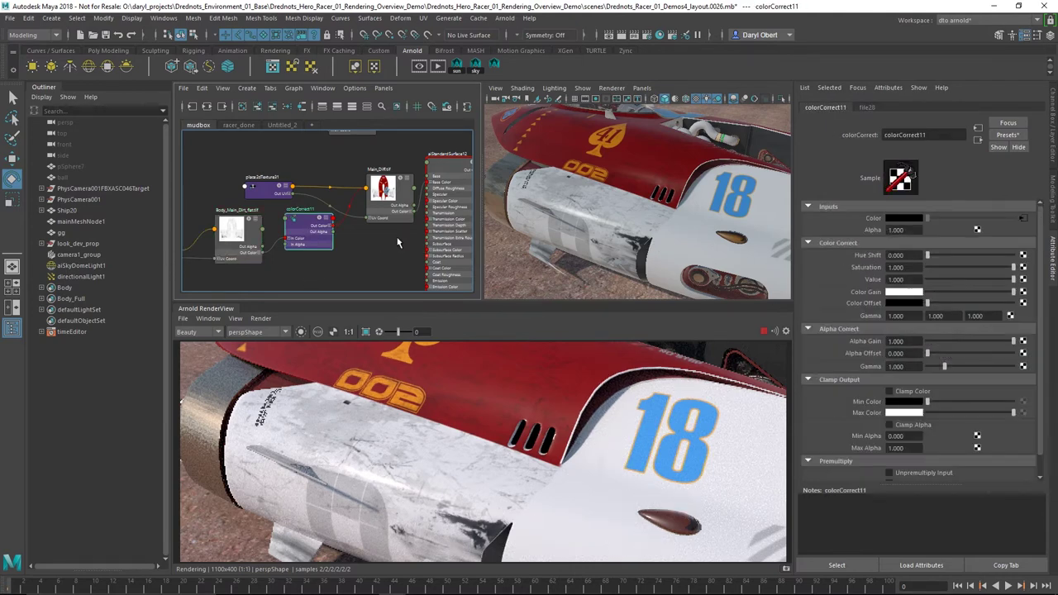
{"action": "left_click", "coordinate": [897, 316]}
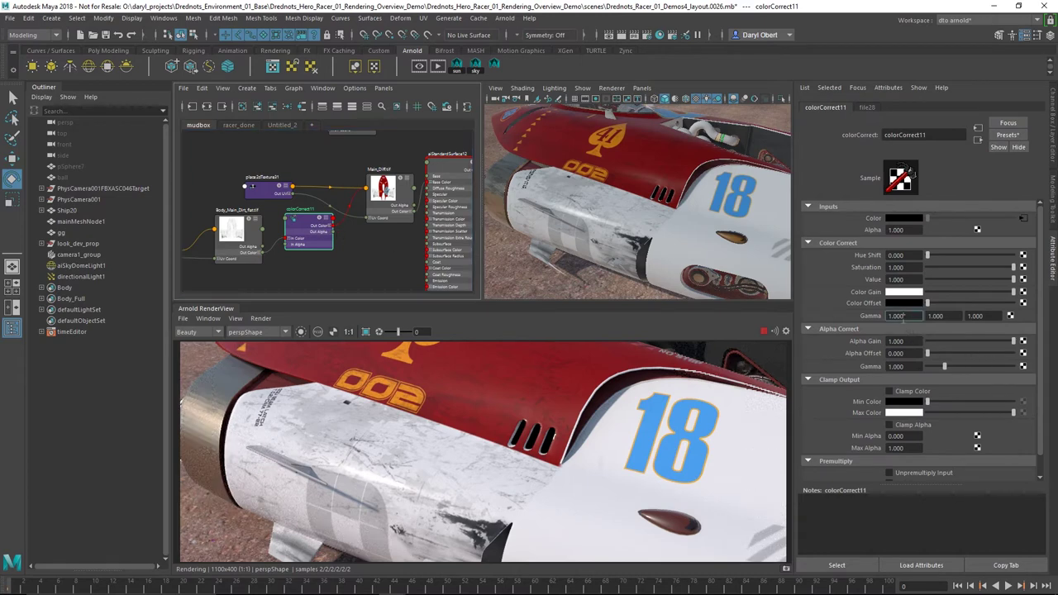
{"action": "type", "text": "3"}
{"action": "key", "text": "Return"}
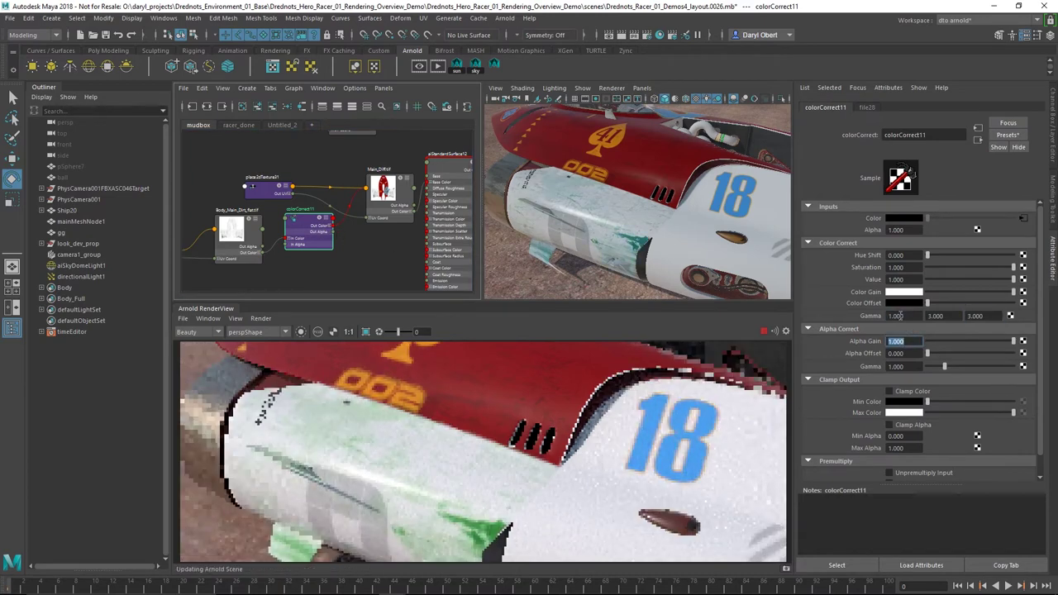
{"action": "type", "text": "3"}
{"action": "key", "text": "Return"}
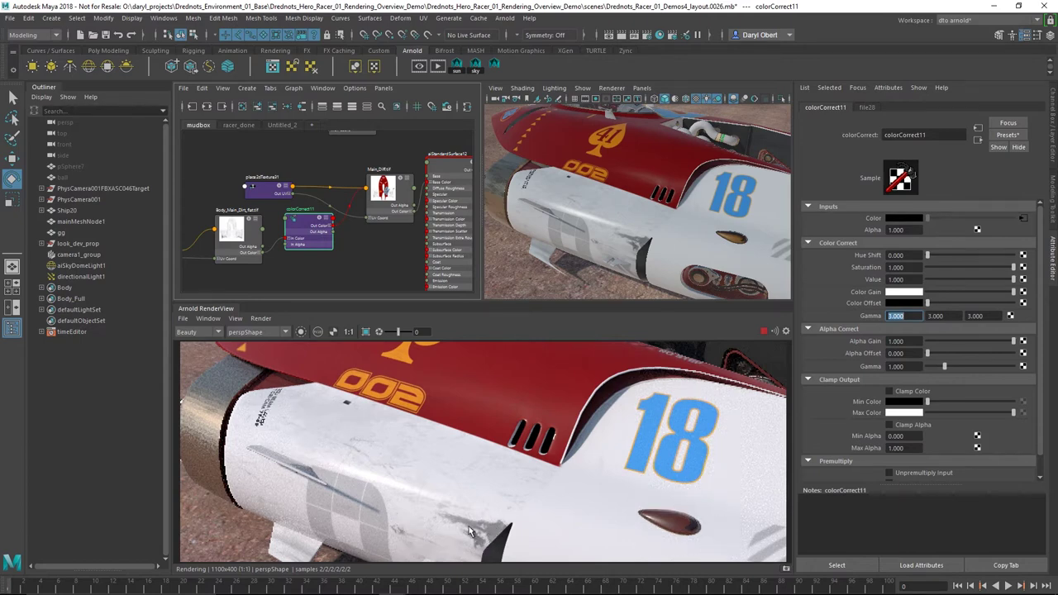
- Make room around the colorCorrect node and add a contrast node to the graph
{"action": "left_click_drag", "start_coordinate": [302, 189], "coordinate": [268, 122]}
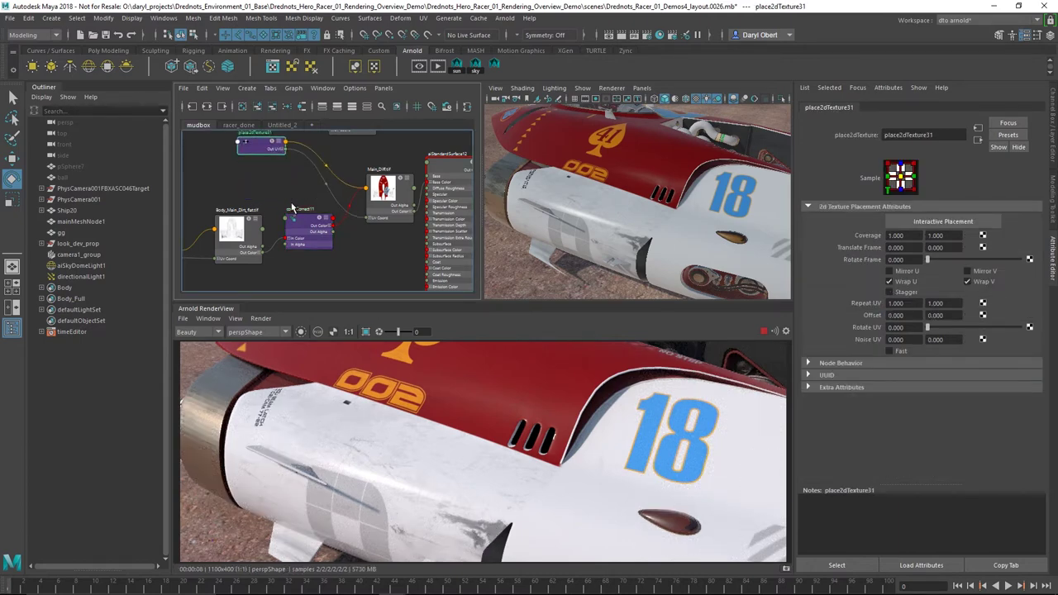
{"action": "left_click_drag", "start_coordinate": [244, 227], "coordinate": [223, 218]}
{"action": "left_click_drag", "start_coordinate": [296, 225], "coordinate": [274, 209]}
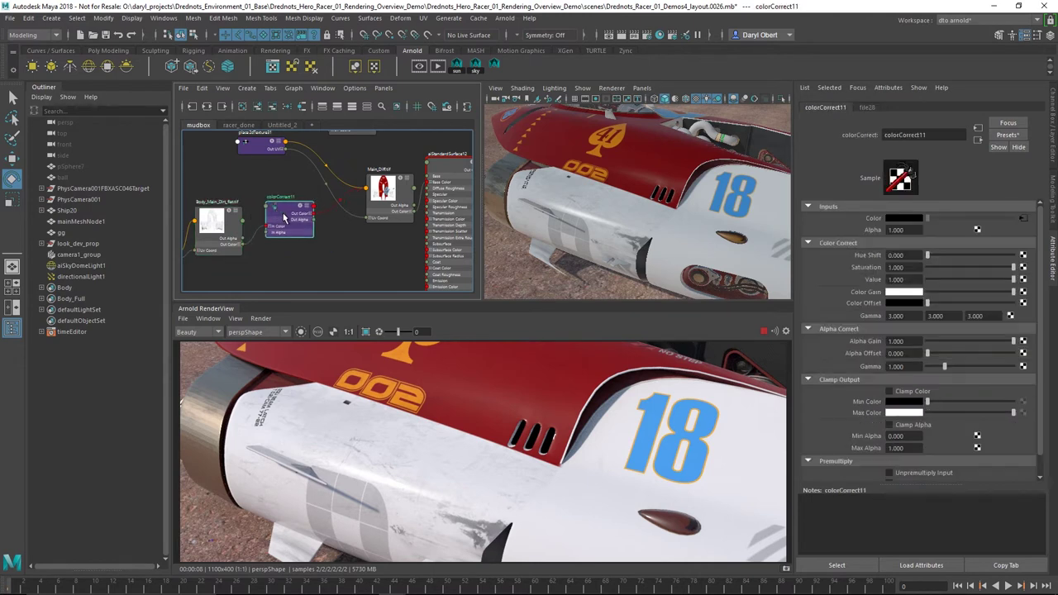
{"action": "left_click", "coordinate": [330, 248]}
{"action": "key", "text": "Tab"}
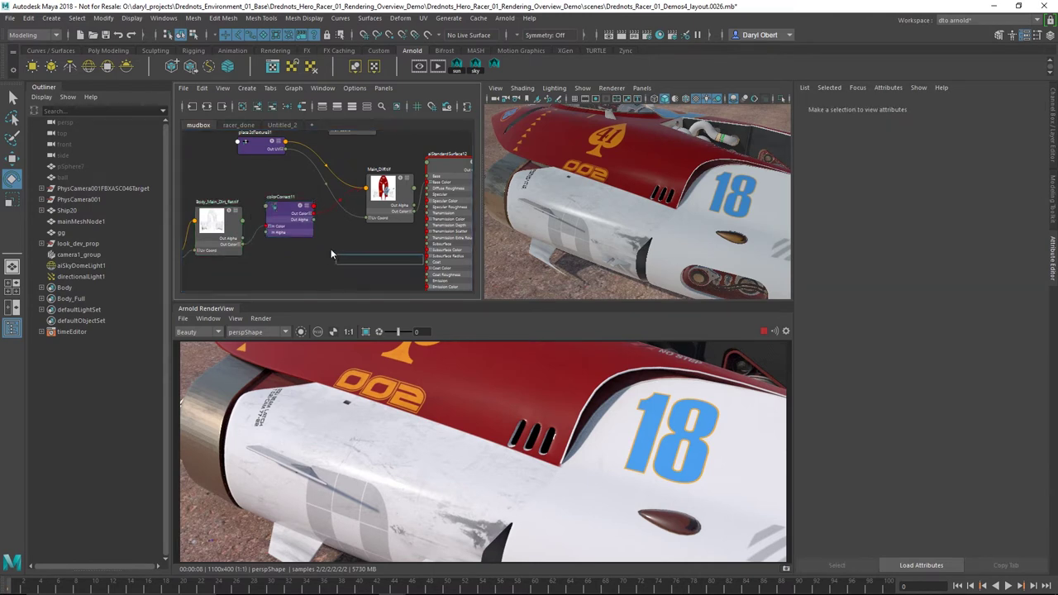
{"action": "type", "text": "co"}
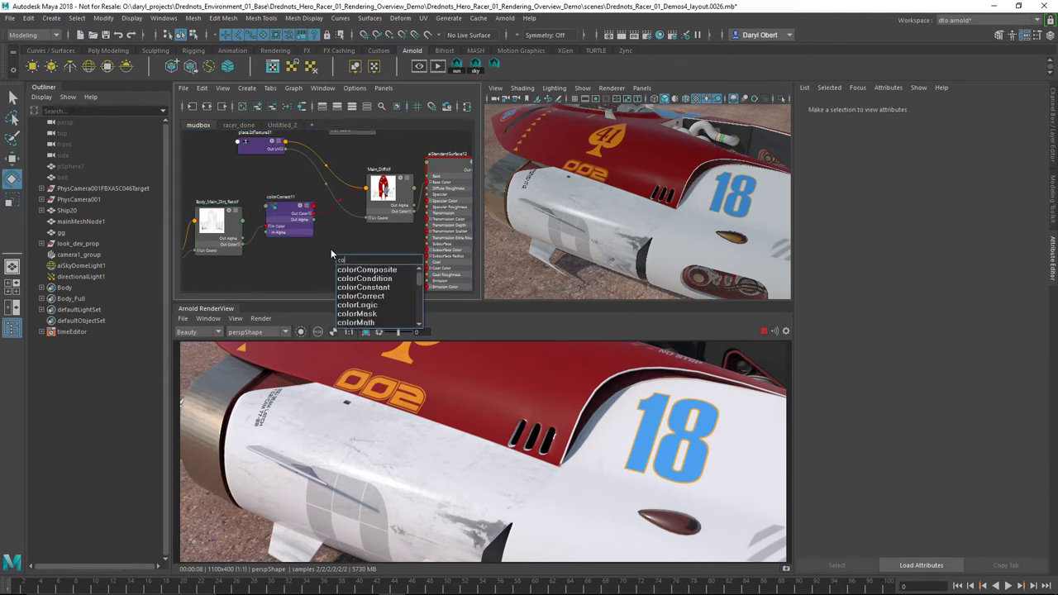
{"action": "type", "text": "n"}
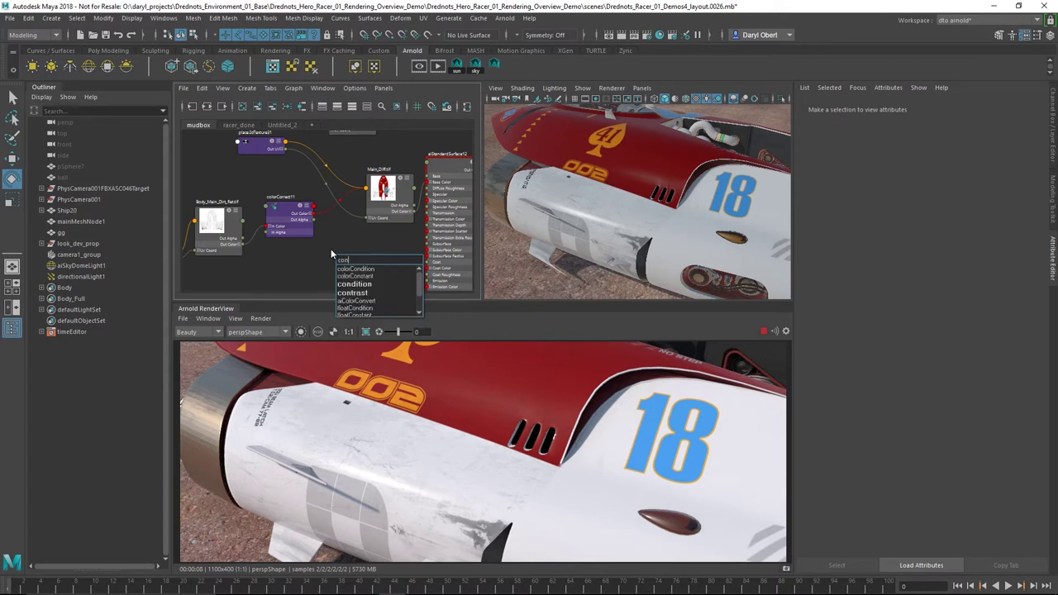
{"action": "key", "text": "Down"}
{"action": "key", "text": "Down"}
{"action": "key", "text": "Down"}
{"action": "key", "text": "Down"}
{"action": "key", "text": "Return"}
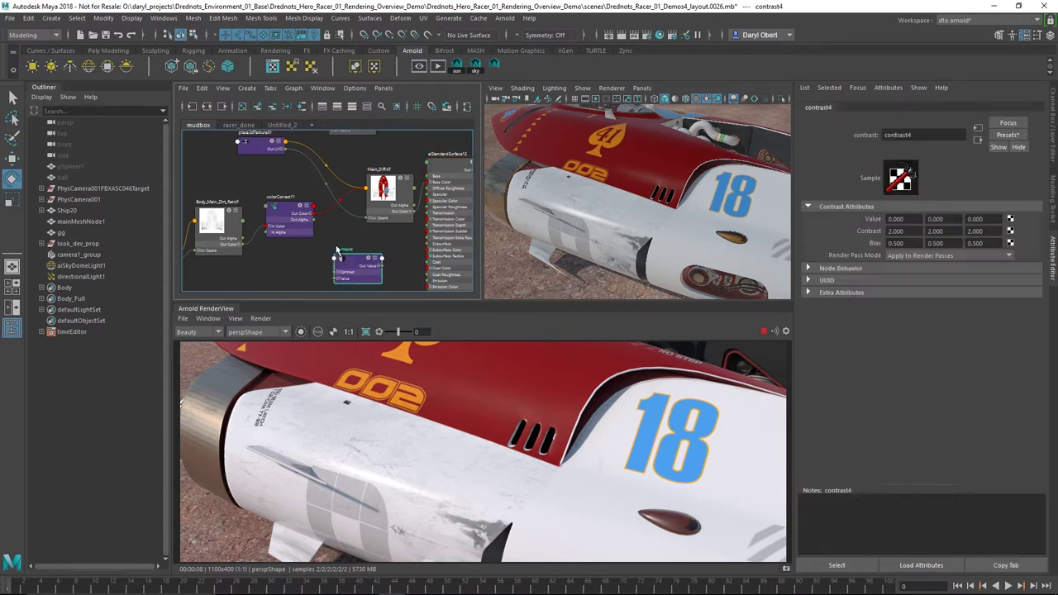
- Connect the colorCorrect output to the contrast node's Value and the contrast output to Main_Diff's Color Gain
{"action": "middle_click_drag", "start_coordinate": [387, 253], "coordinate": [387, 257]}
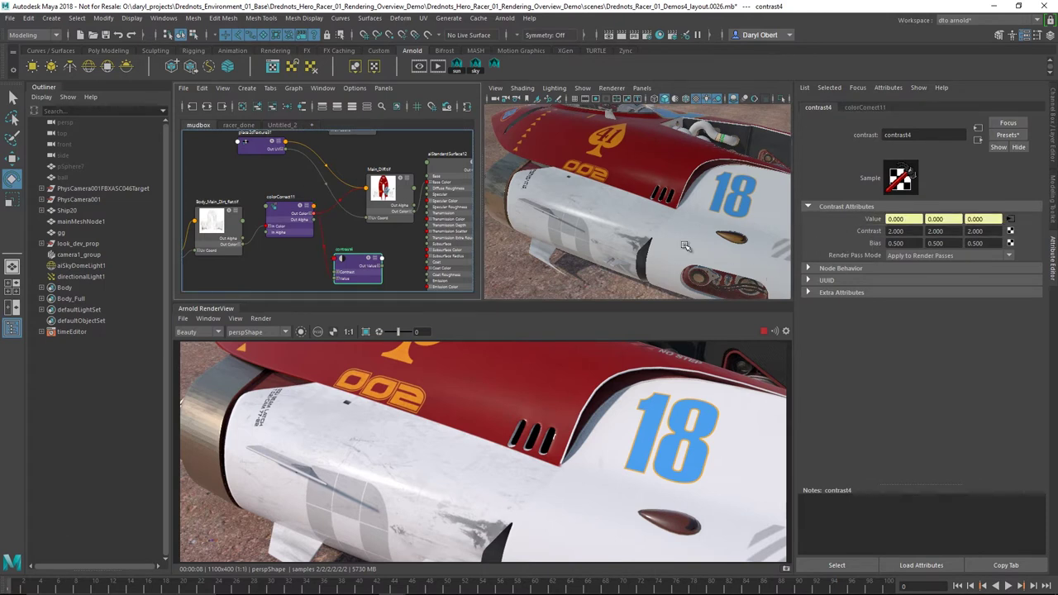
{"action": "left_click", "coordinate": [394, 201]}
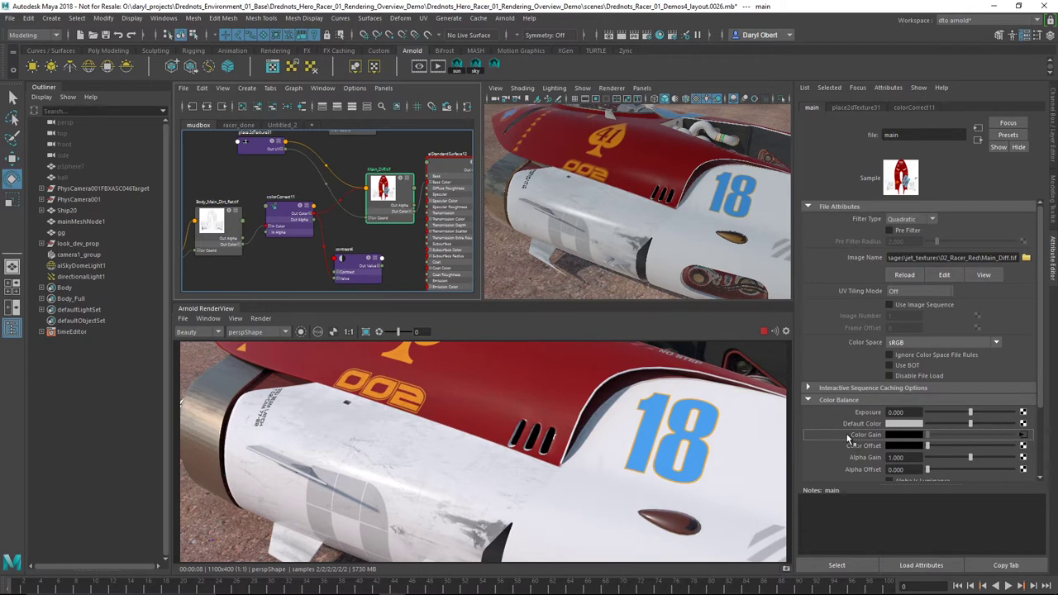
{"action": "middle_click_drag", "start_coordinate": [847, 438], "coordinate": [847, 438]}
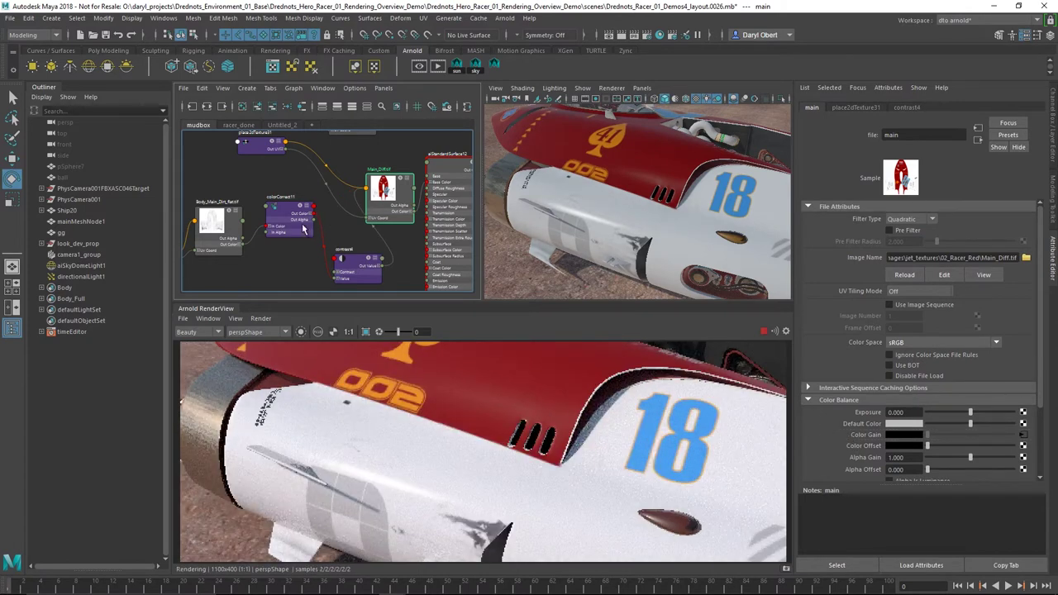
- Line up the dirt texture, colorCorrect, contrast, Main_Diff and aiStandardSurface12 nodes in order of their connections
{"action": "left_click", "coordinate": [230, 217]}
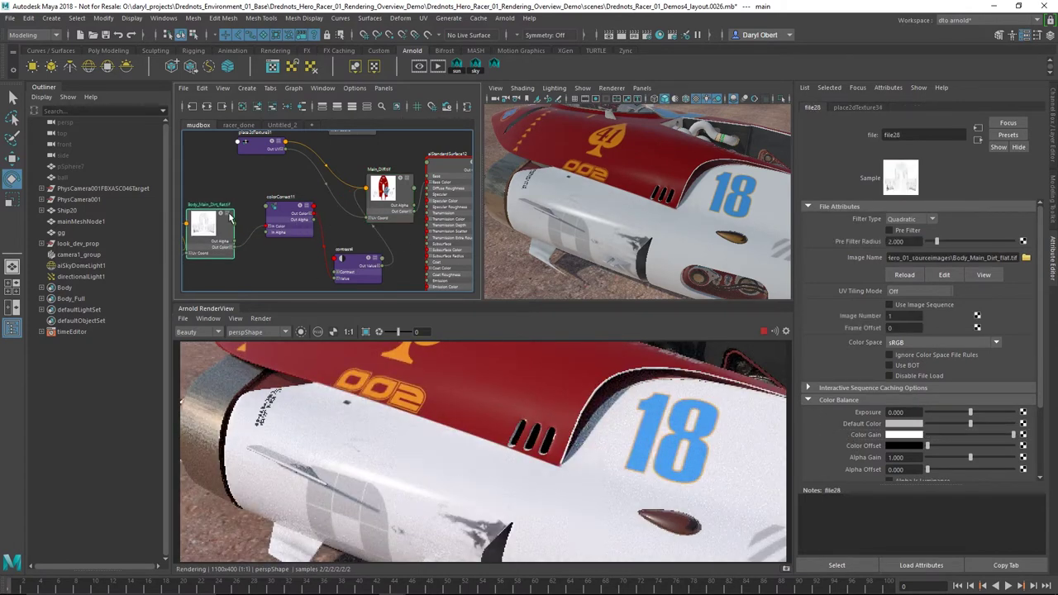
{"action": "left_click", "coordinate": [280, 205]}
{"action": "left_click_drag", "start_coordinate": [349, 263], "coordinate": [377, 207]}
{"action": "left_click_drag", "start_coordinate": [446, 170], "coordinate": [457, 171]}
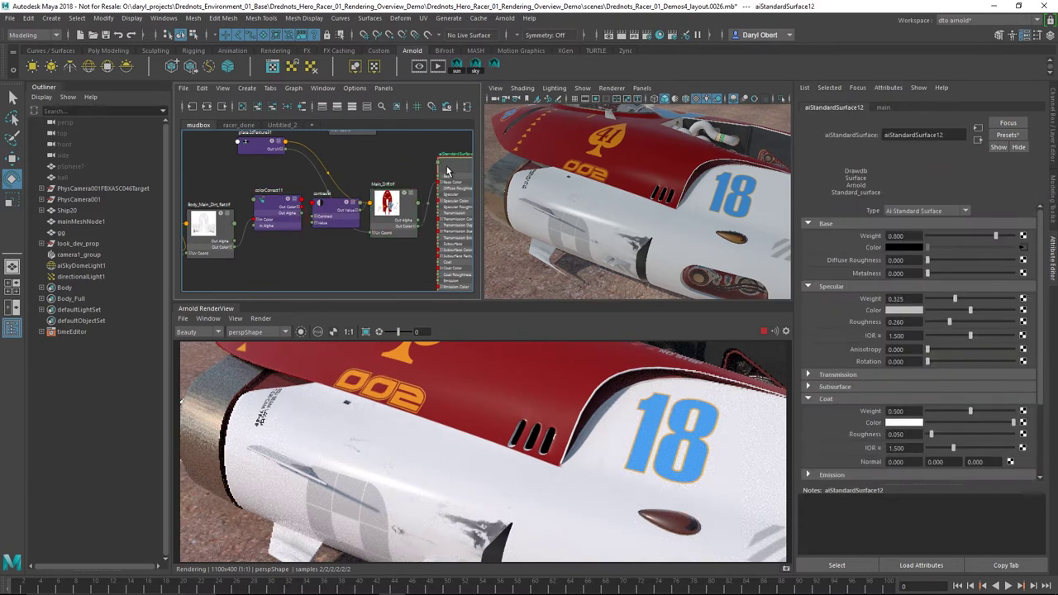
- Set the contrast node's Bias to 0.6 in all three channels
{"action": "left_click", "coordinate": [346, 211]}
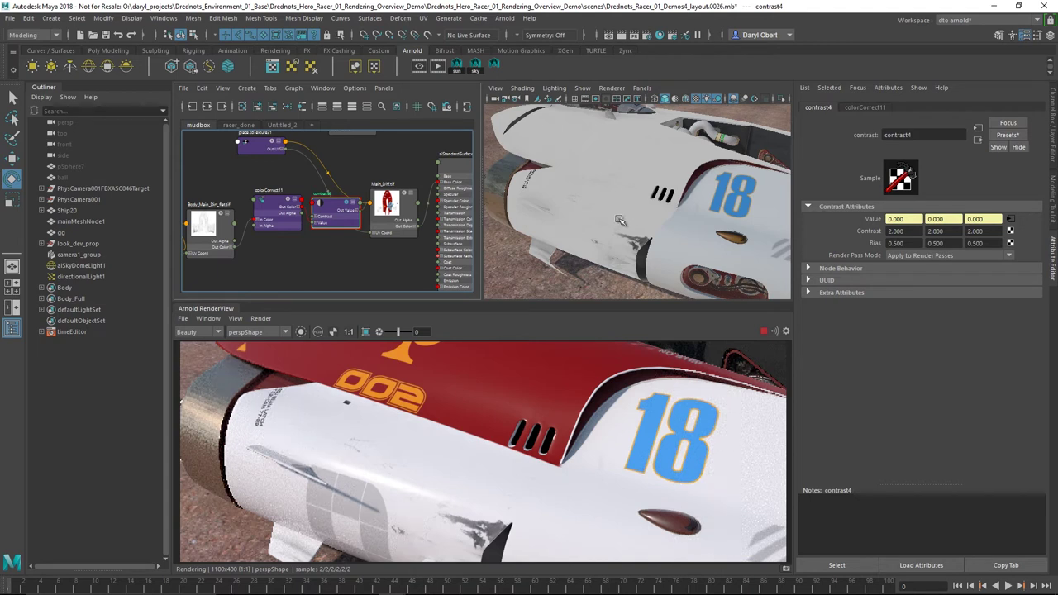
{"action": "left_click", "coordinate": [905, 242]}
{"action": "type", "text": ".6"}
{"action": "key", "text": "Tab"}
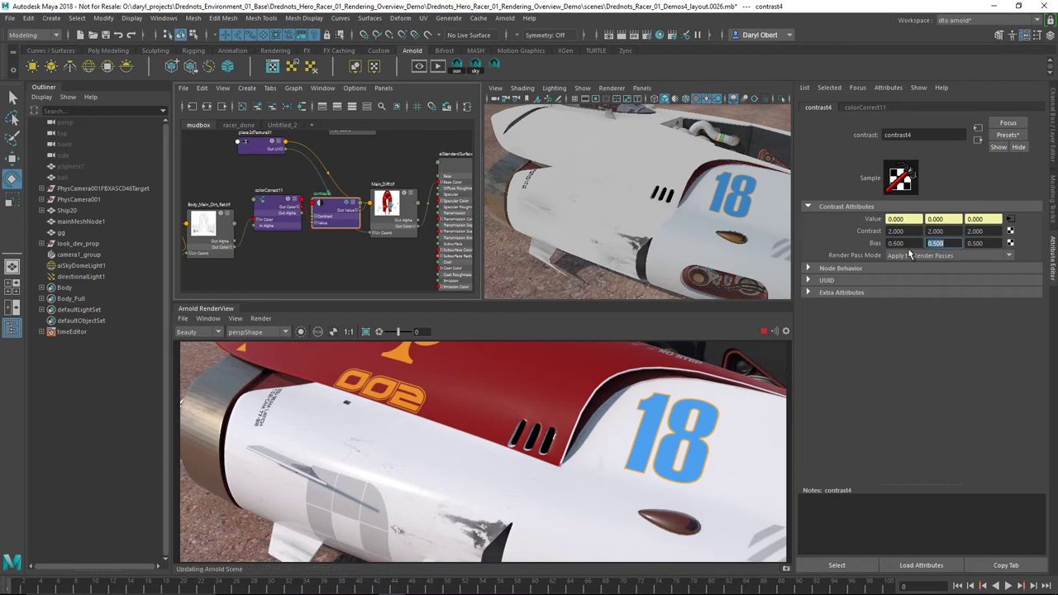
{"action": "type", "text": ".6"}
{"action": "key", "text": "Tab"}
{"action": "type", "text": ".6"}
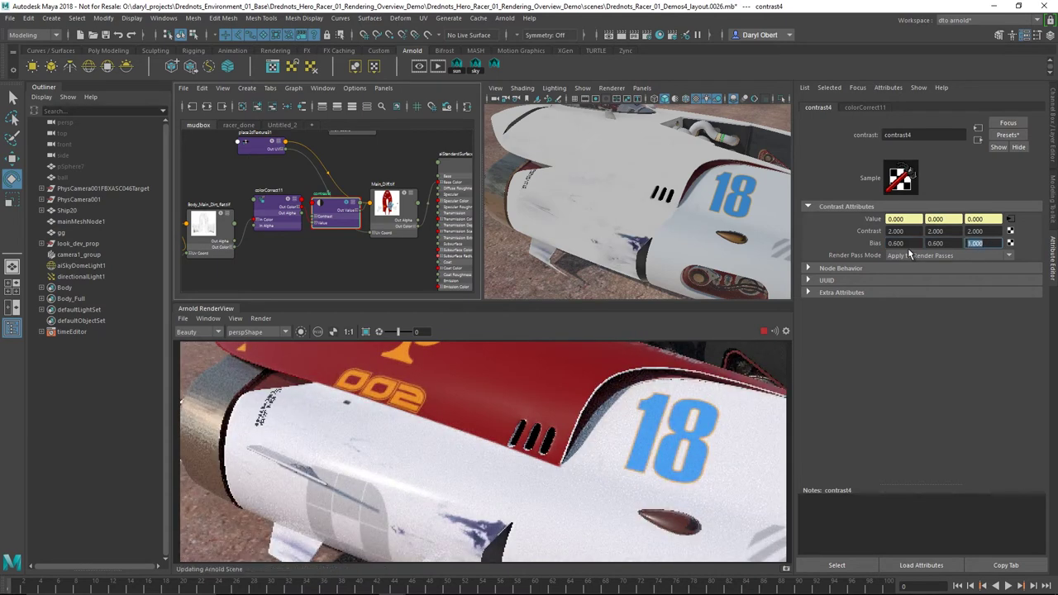
{"action": "key", "text": "Return"}
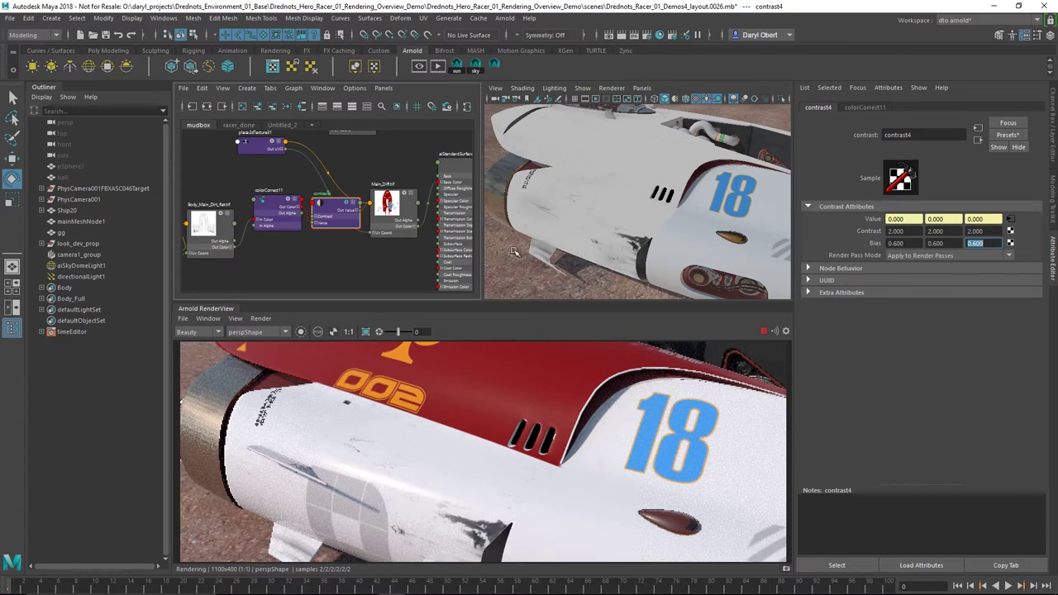
- Review the dirt texture, colorCorrect and contrast nodes, and connect the colorCorrect node to aiStandardSurface12's Coat Weight
{"action": "left_click", "coordinate": [287, 203]}
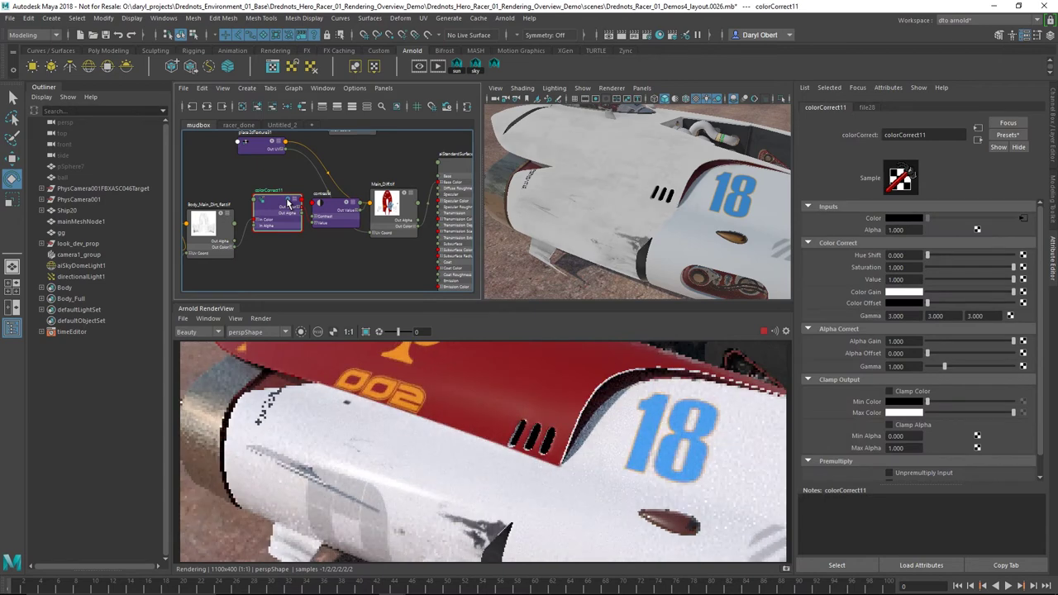
{"action": "left_click", "coordinate": [223, 217]}
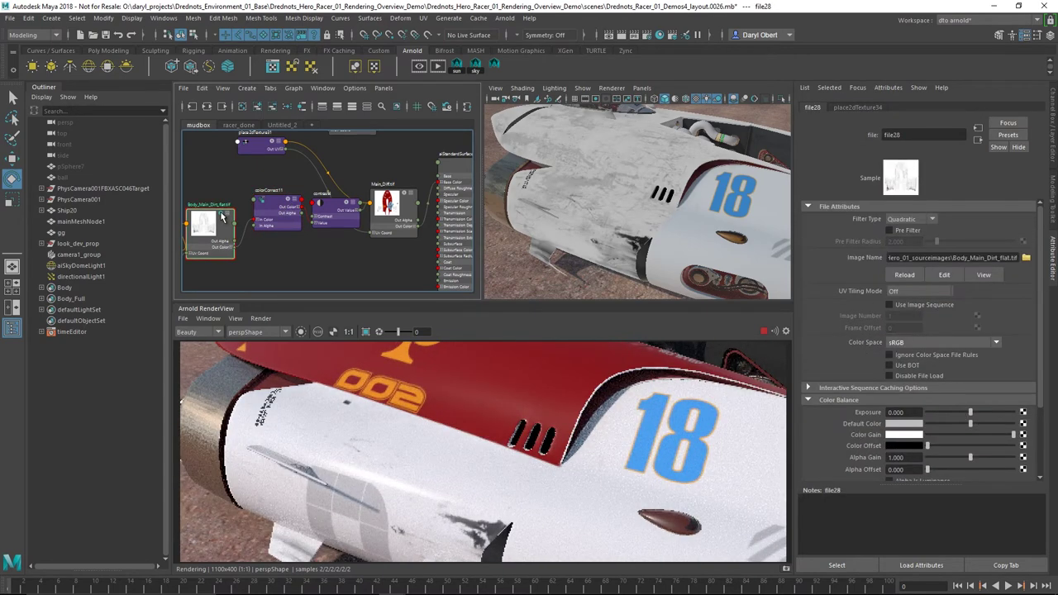
{"action": "left_click", "coordinate": [289, 203]}
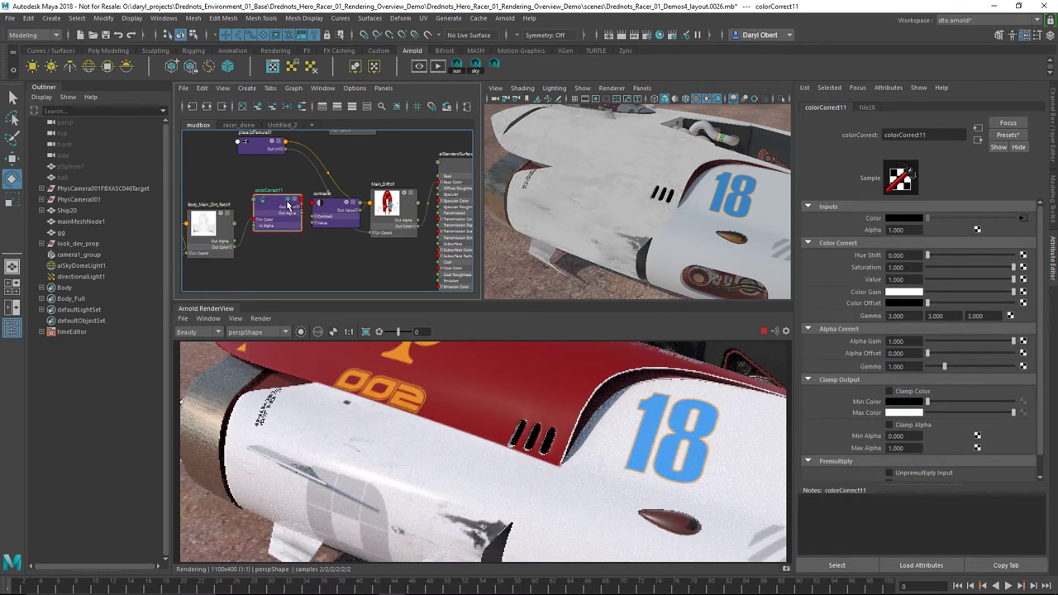
{"action": "left_click", "coordinate": [351, 210]}
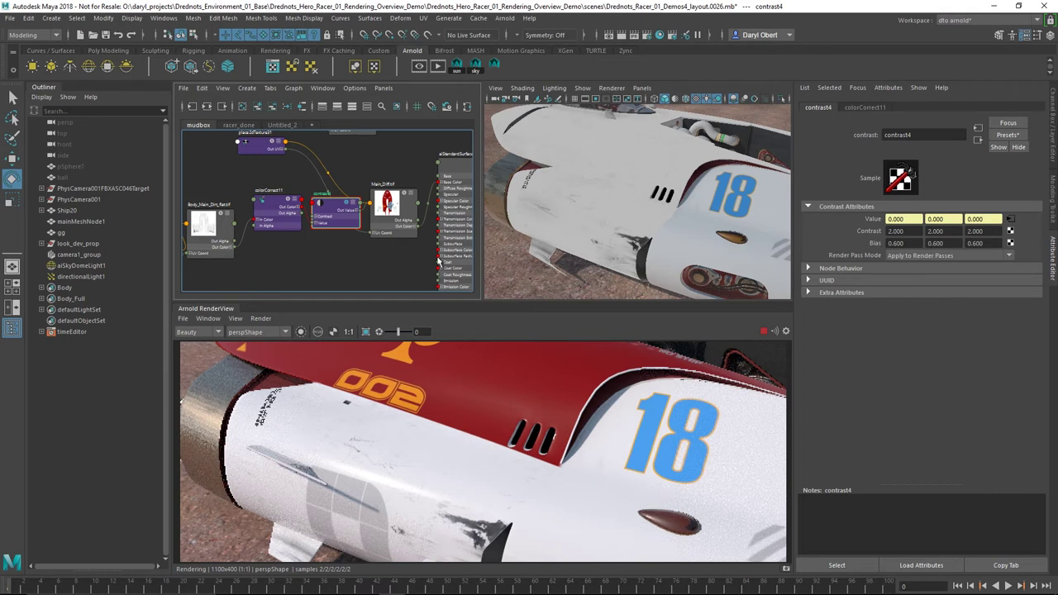
{"action": "left_click", "coordinate": [451, 159]}
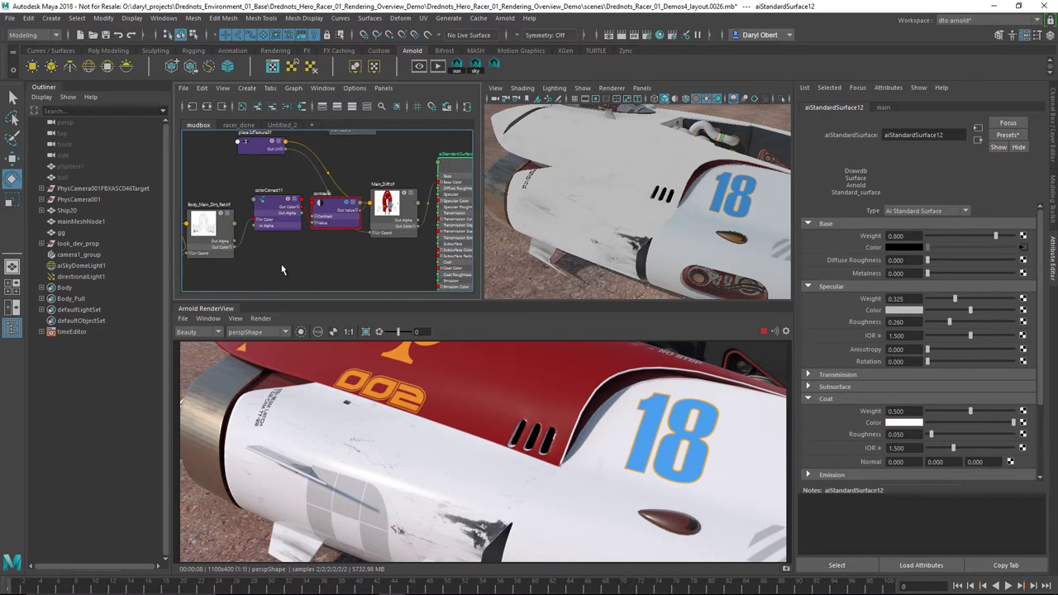
{"action": "middle_click_drag", "start_coordinate": [261, 248], "coordinate": [287, 250], "text": "alt"}
{"action": "middle_click_drag", "start_coordinate": [305, 205], "coordinate": [852, 414]}
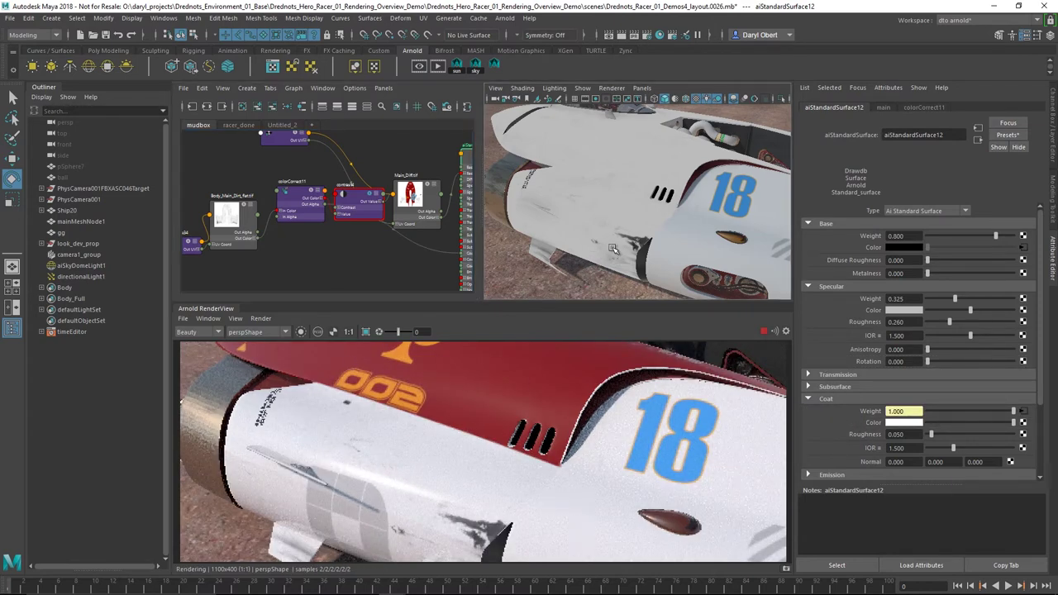
- Move the place2dTexture34 and Body_Main_Dirt texture nodes away from the colorCorrect node to make room in the graph
{"action": "left_click_drag", "start_coordinate": [607, 248], "coordinate": [608, 258], "text": "alt"}
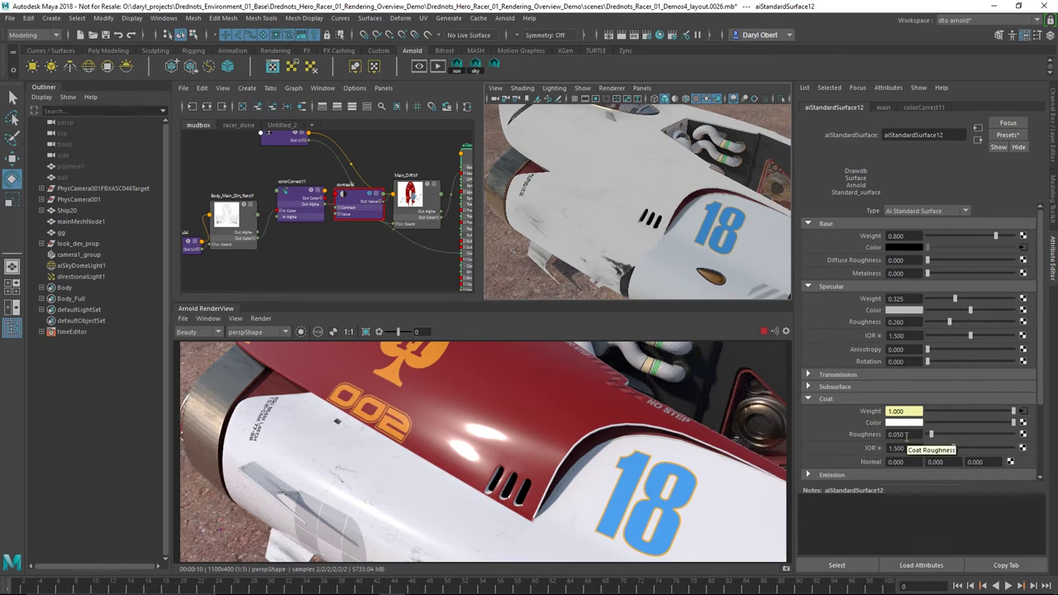
{"action": "middle_click_drag", "start_coordinate": [311, 258], "coordinate": [346, 244]}
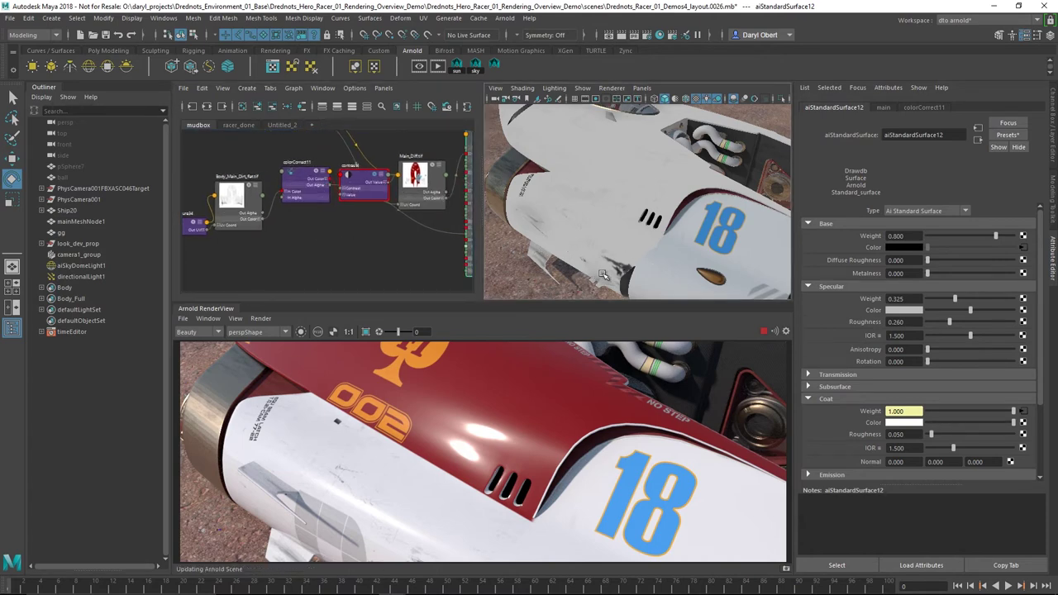
{"action": "left_click_drag", "start_coordinate": [593, 276], "coordinate": [616, 269], "text": "alt"}
{"action": "middle_click_drag", "start_coordinate": [320, 238], "coordinate": [361, 263]}
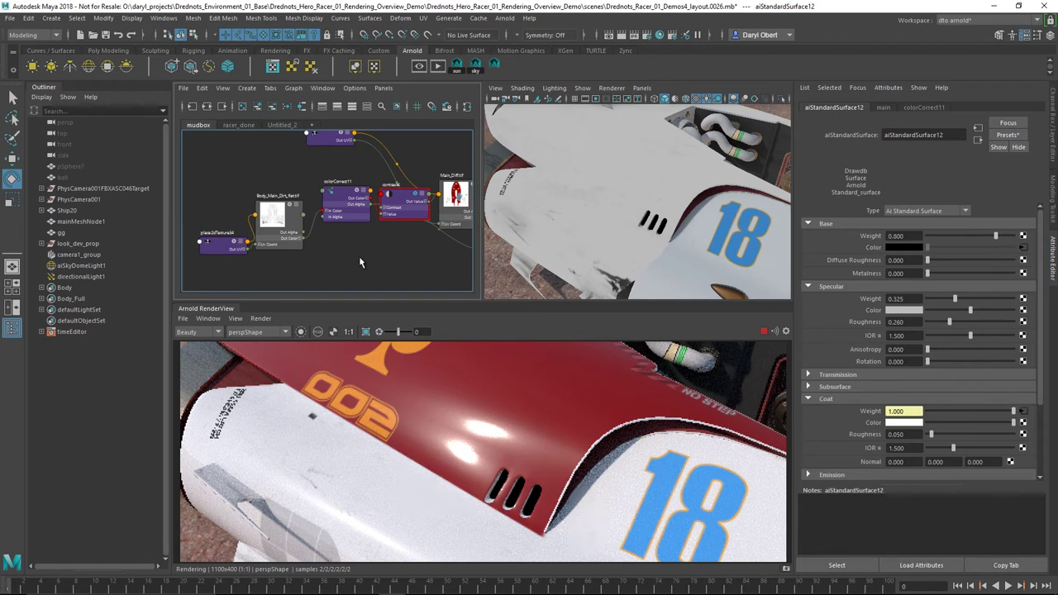
{"action": "left_click", "coordinate": [228, 246]}
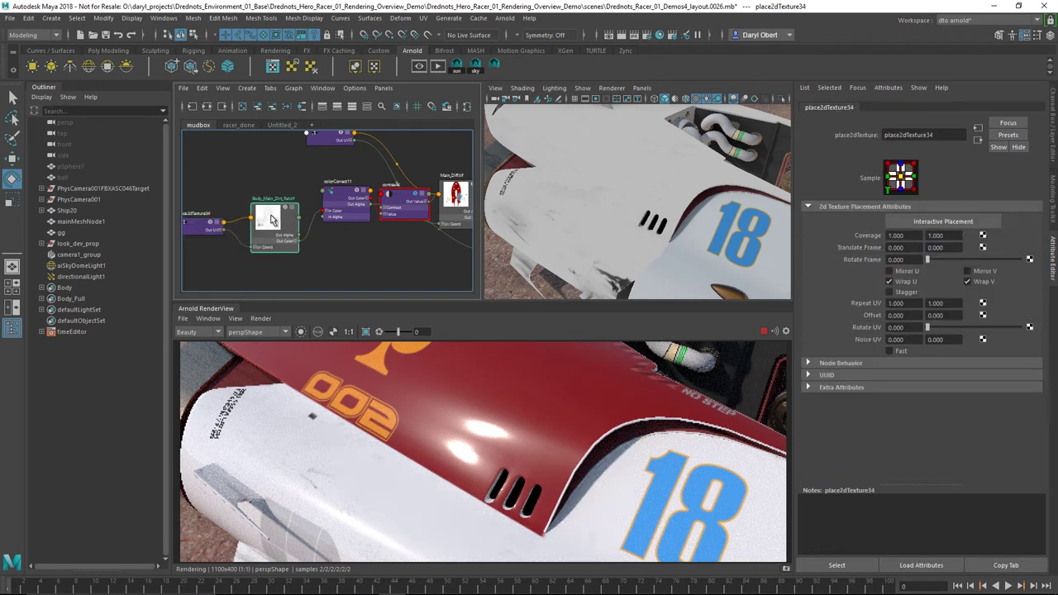
{"action": "left_click", "coordinate": [291, 227]}
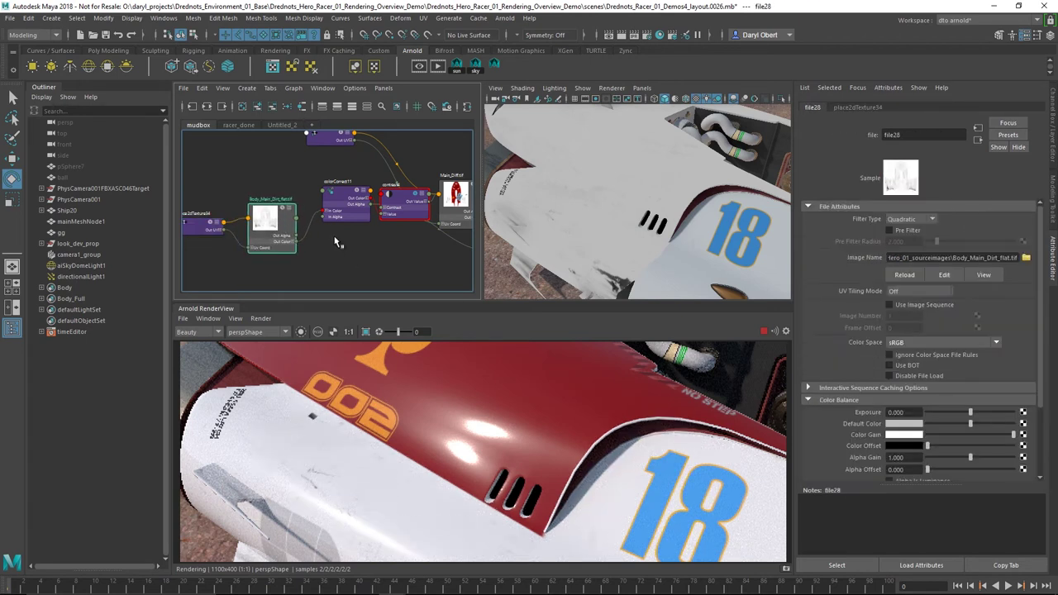
- Add a reverse node to the graph and connect the dirt texture's outColor to its input
{"action": "key", "text": "Tab"}
{"action": "type", "text": "re"}
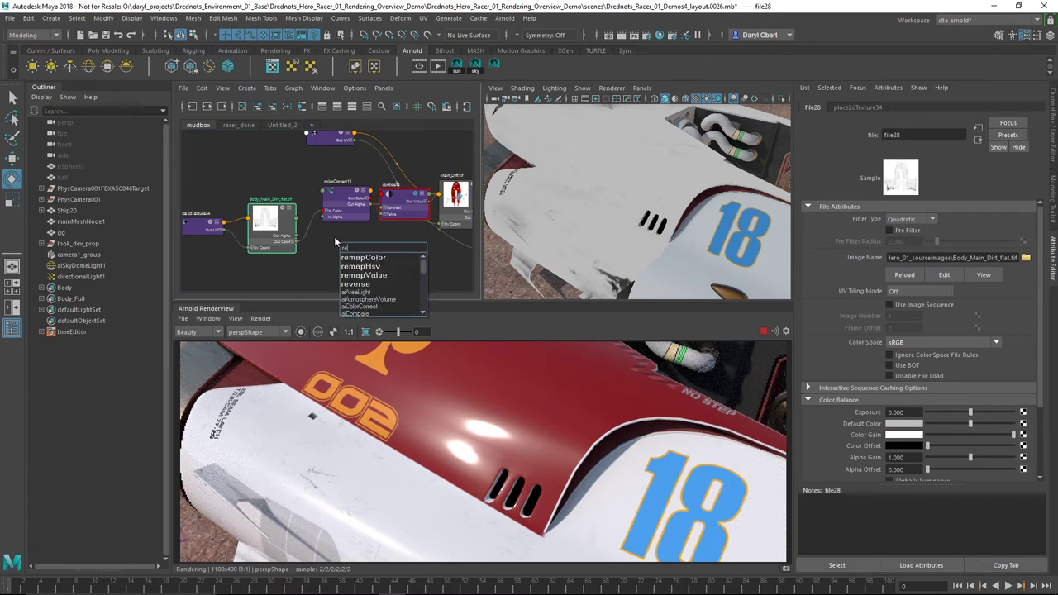
{"action": "type", "text": "verse"}
{"action": "key", "text": "Return"}
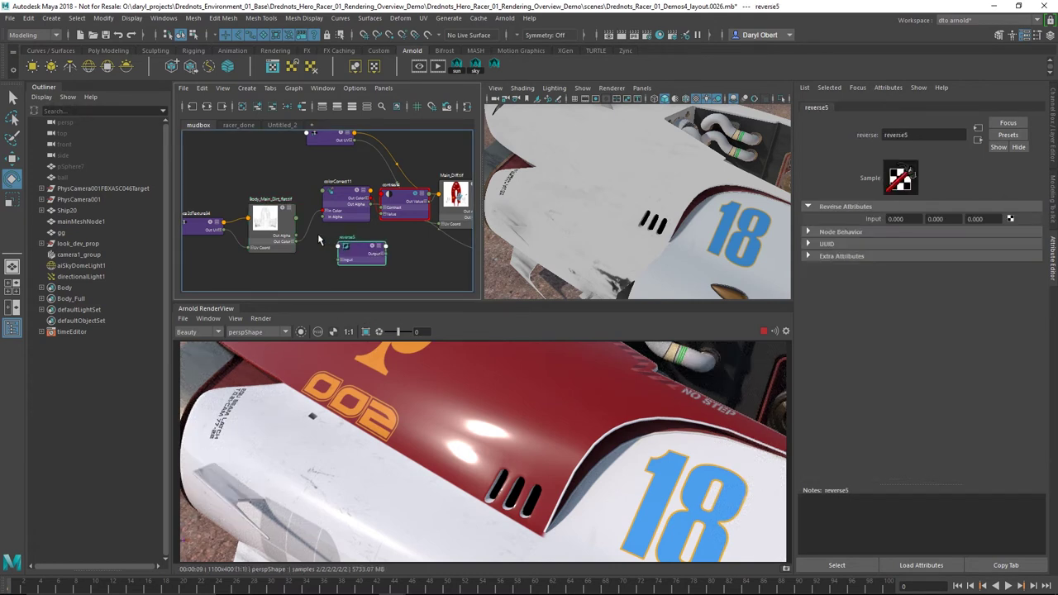
{"action": "middle_click_drag", "start_coordinate": [299, 238], "coordinate": [869, 213]}
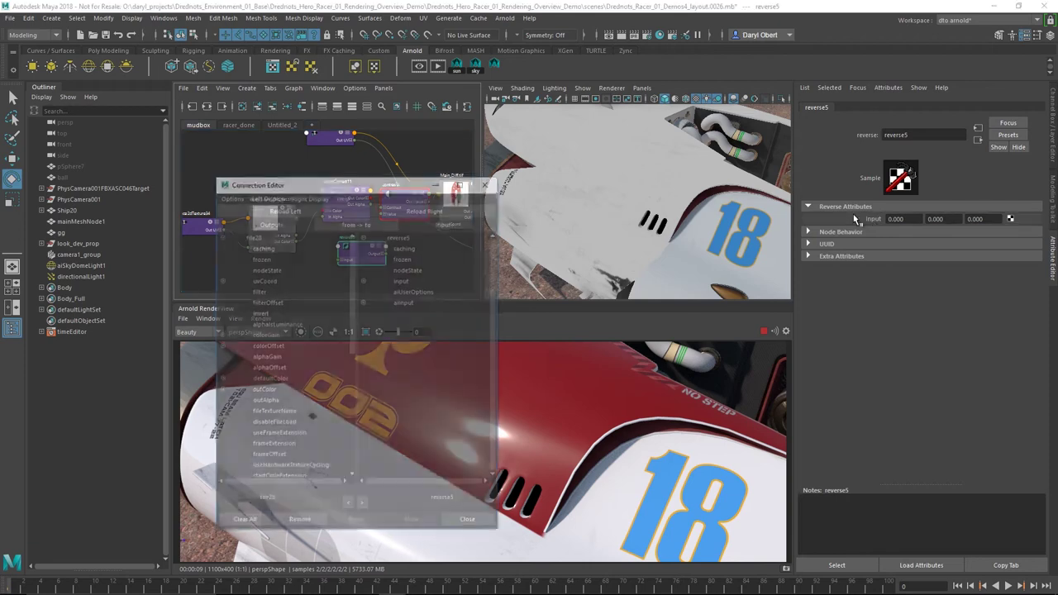
{"action": "left_click", "coordinate": [264, 390]}
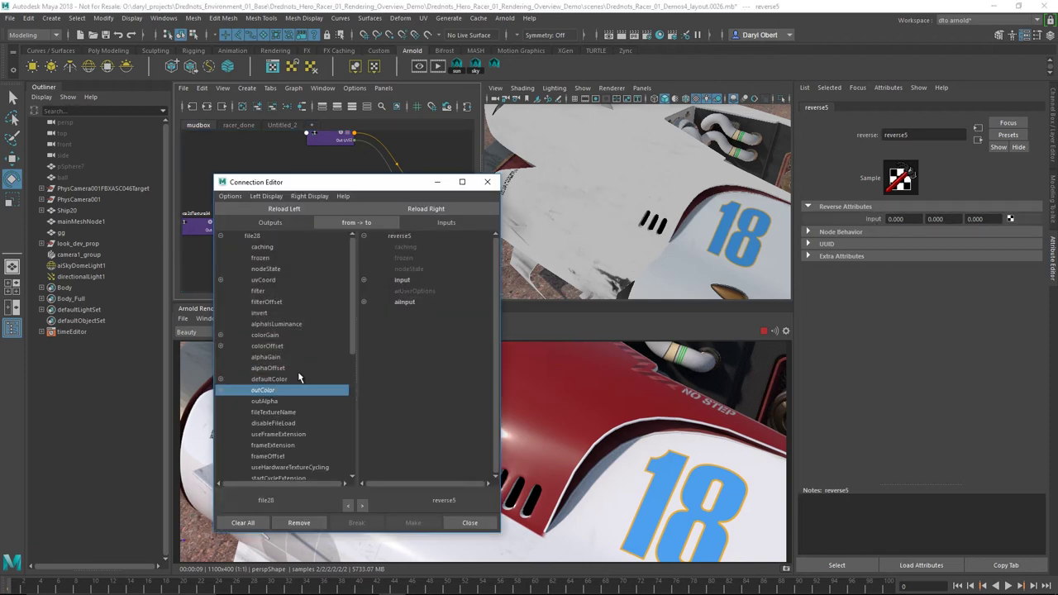
{"action": "left_click", "coordinate": [404, 282]}
{"action": "left_click", "coordinate": [469, 523]}
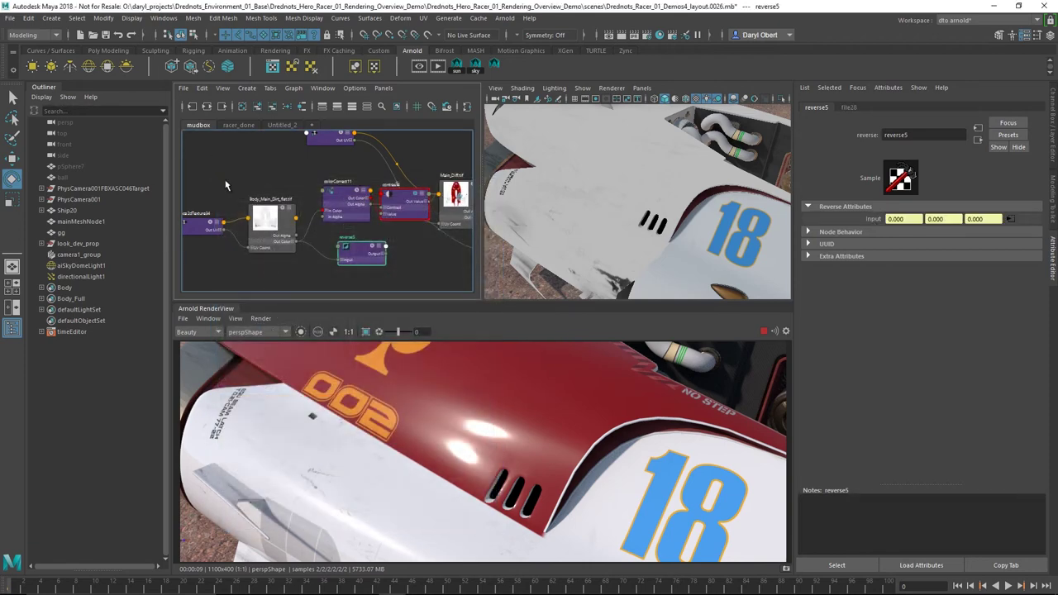
- Add a setRange node beside the reverse node and connect the reverse output to the setRange Value
{"action": "left_click_drag", "start_coordinate": [361, 248], "coordinate": [348, 253]}
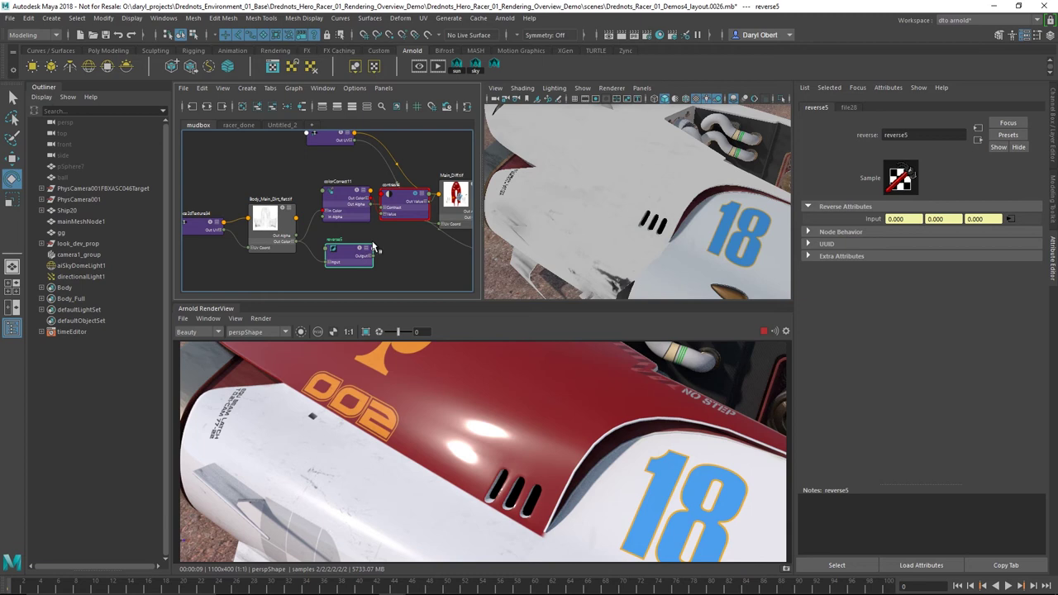
{"action": "type", "text": "s"}
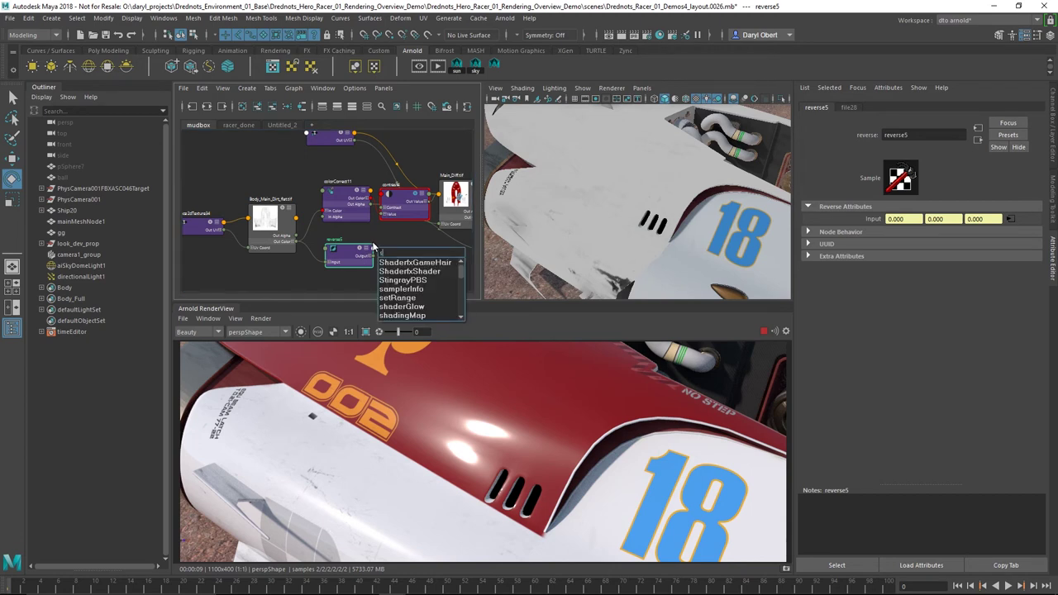
{"action": "type", "text": "etR"}
{"action": "key", "text": "Return"}
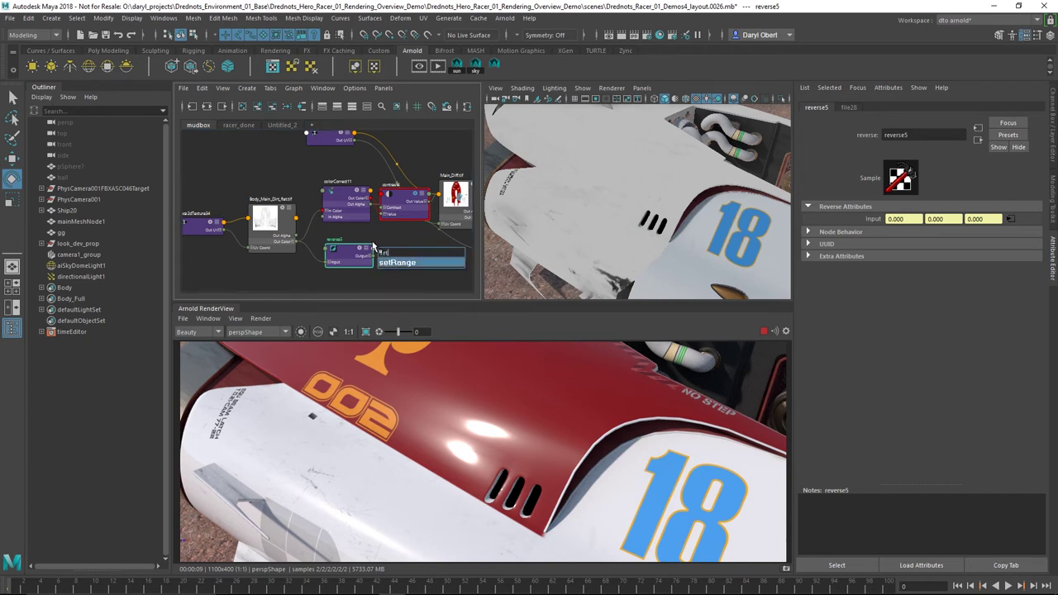
{"action": "left_click_drag", "start_coordinate": [394, 250], "coordinate": [405, 260]}
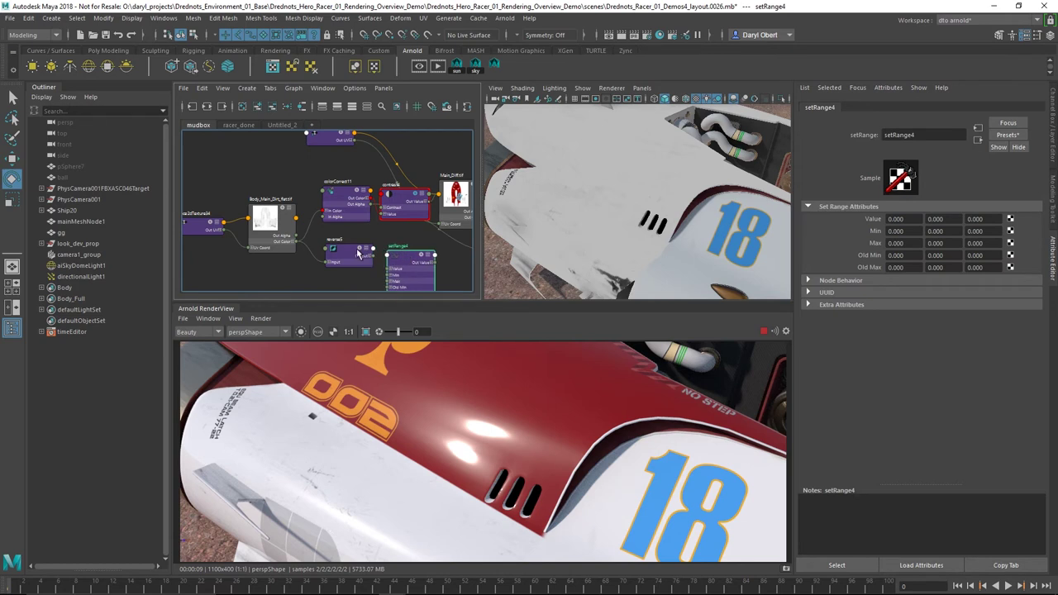
{"action": "middle_click_drag", "start_coordinate": [872, 220], "coordinate": [873, 221]}
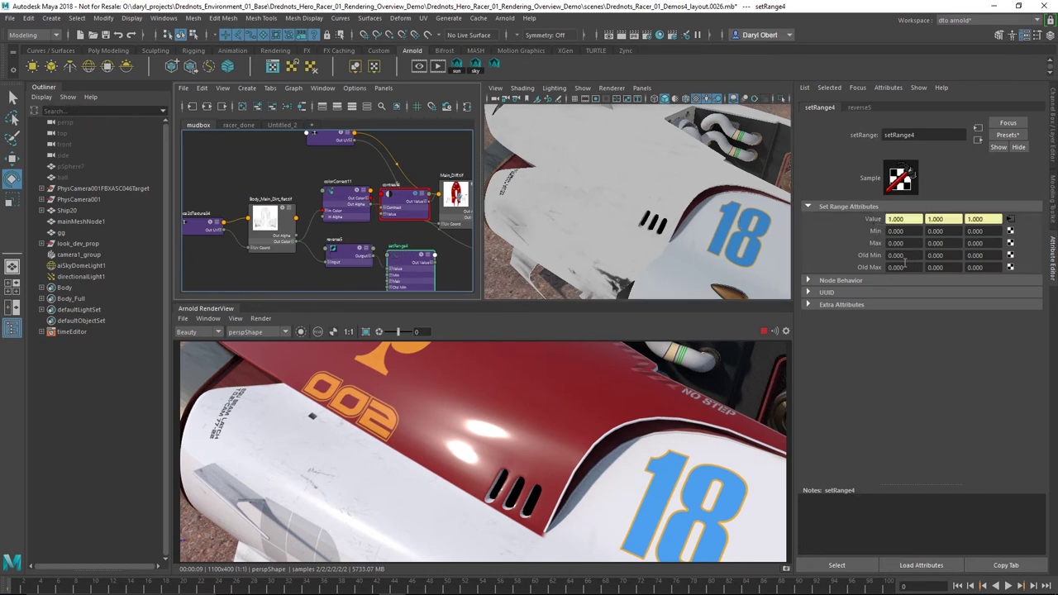
- Set the setRange node's first channel to Old Max 1, Min 0.01 and Max 0.4
{"action": "middle_click_drag", "start_coordinate": [379, 256], "coordinate": [287, 223], "text": "alt"}
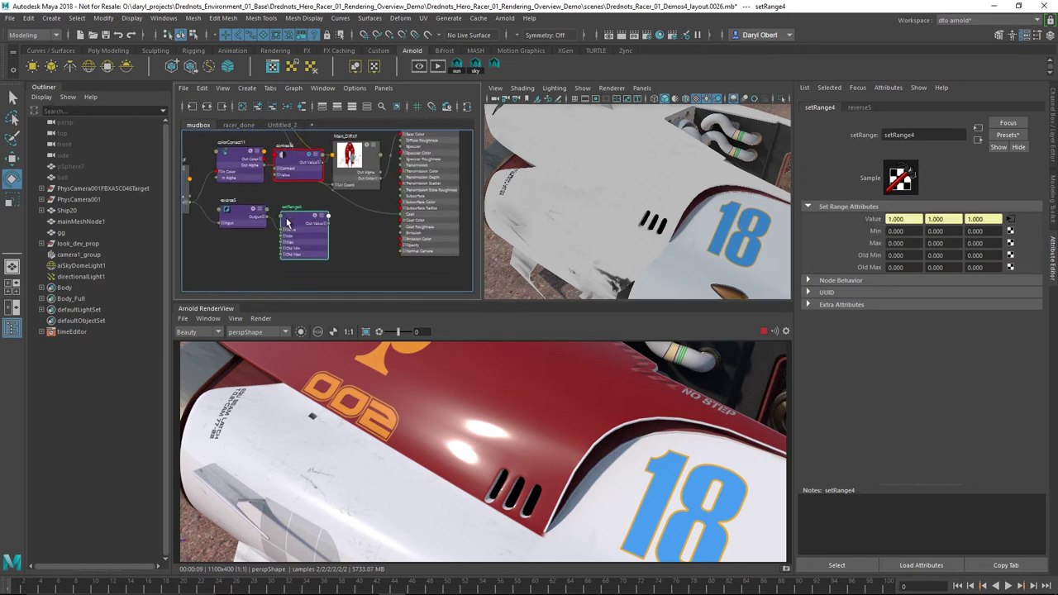
{"action": "left_click", "coordinate": [901, 267]}
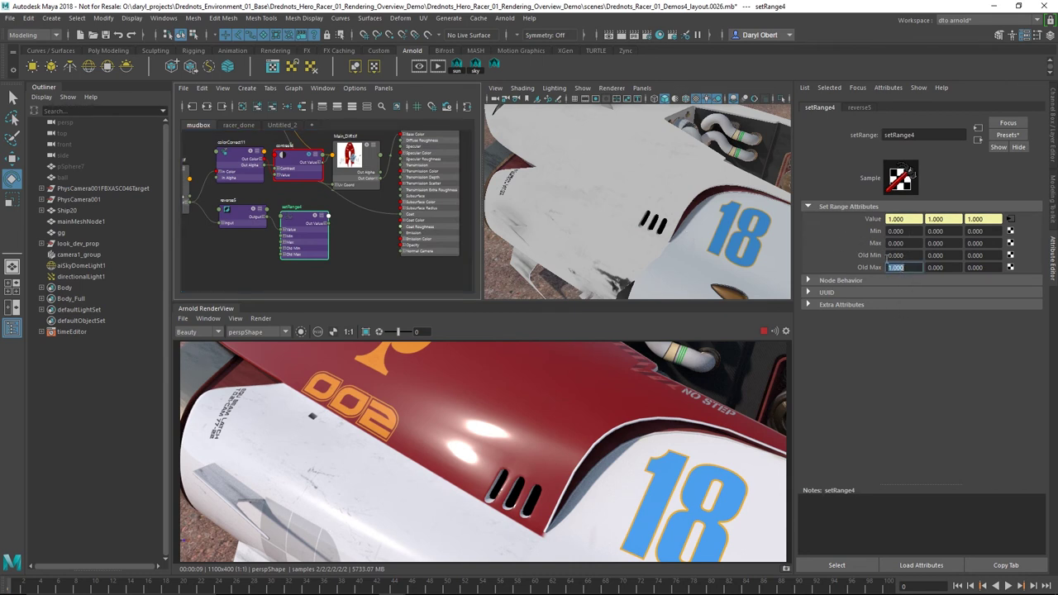
{"action": "left_click", "coordinate": [903, 232]}
{"action": "type", "text": ".01"}
{"action": "key", "text": "Return"}
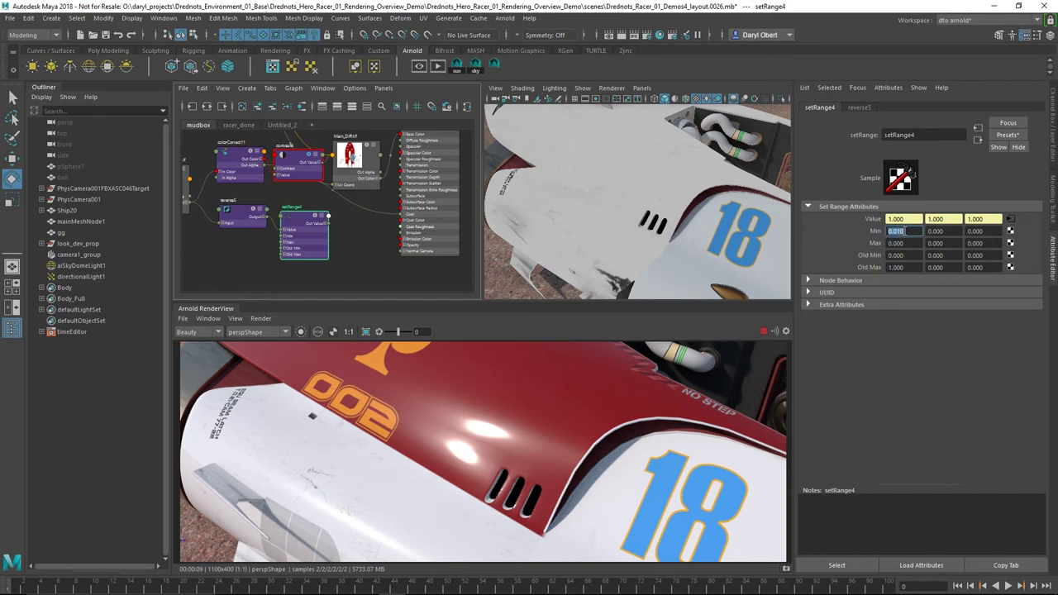
{"action": "left_click", "coordinate": [898, 242]}
{"action": "type", "text": "0.40"}
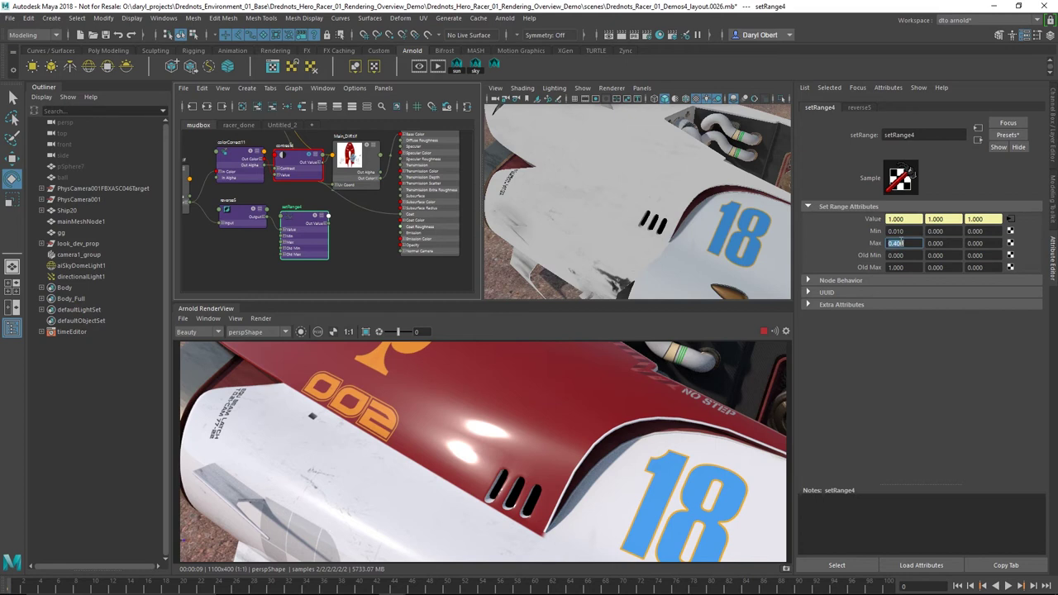
{"action": "key", "text": "Return"}
- Connect the setRange node's Out Value X to the Coat Roughness of aiStandardSurface12 and check the hull's reflections from another angle
{"action": "scroll", "coordinate": [334, 236], "scroll_direction": "up", "scroll_amount": 2}
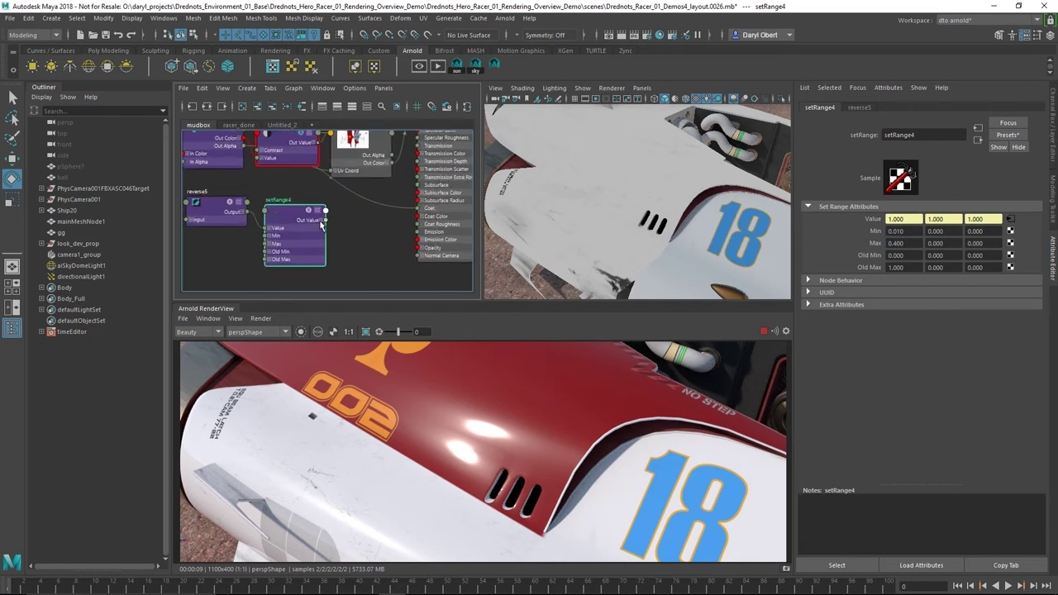
{"action": "left_click", "coordinate": [321, 221]}
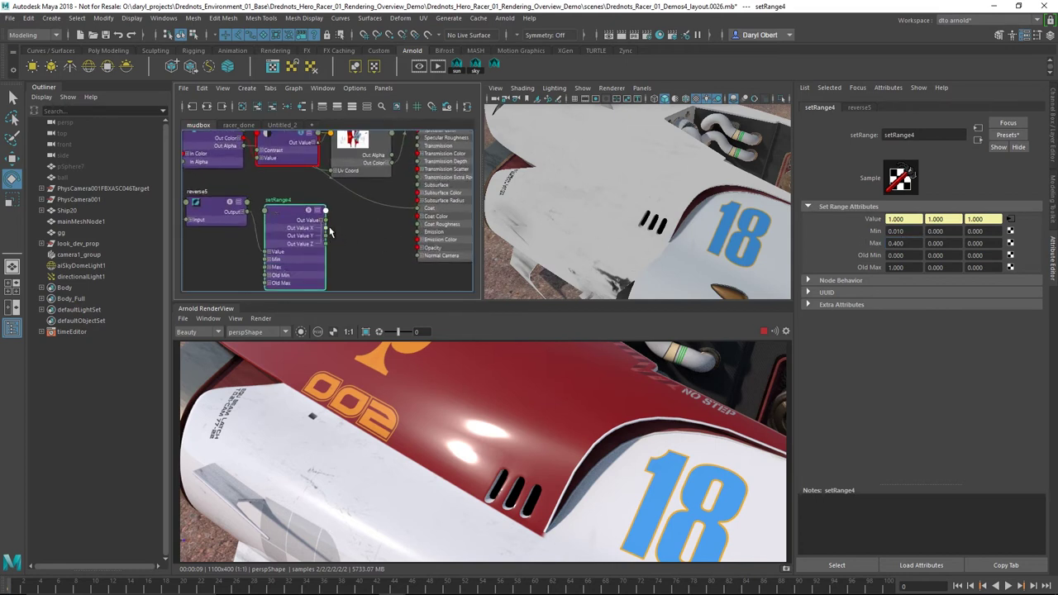
{"action": "left_click_drag", "start_coordinate": [327, 228], "coordinate": [419, 225]}
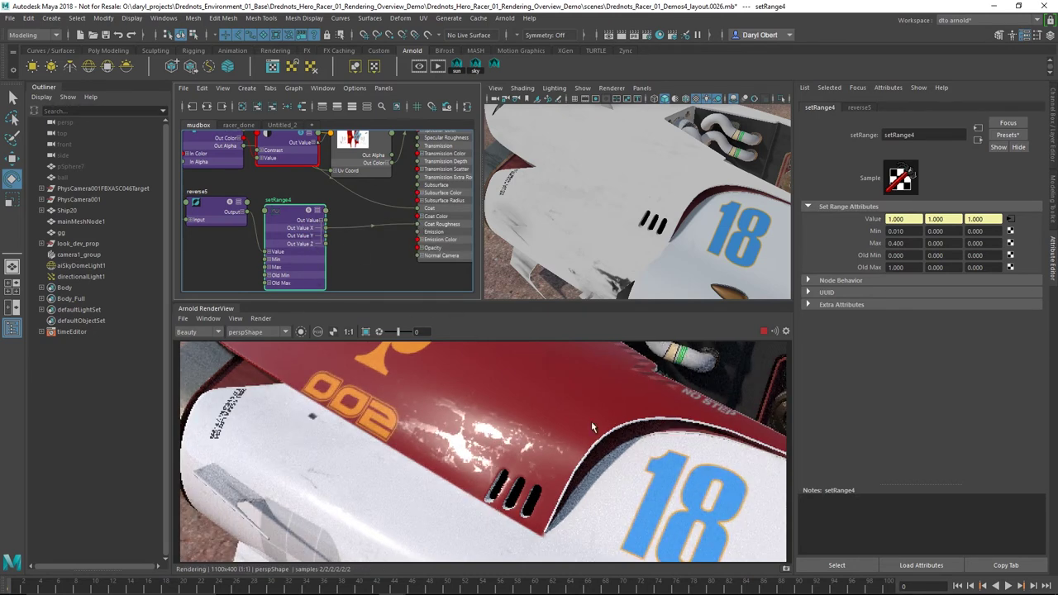
{"action": "left_click_drag", "start_coordinate": [676, 245], "coordinate": [593, 241], "text": "alt"}
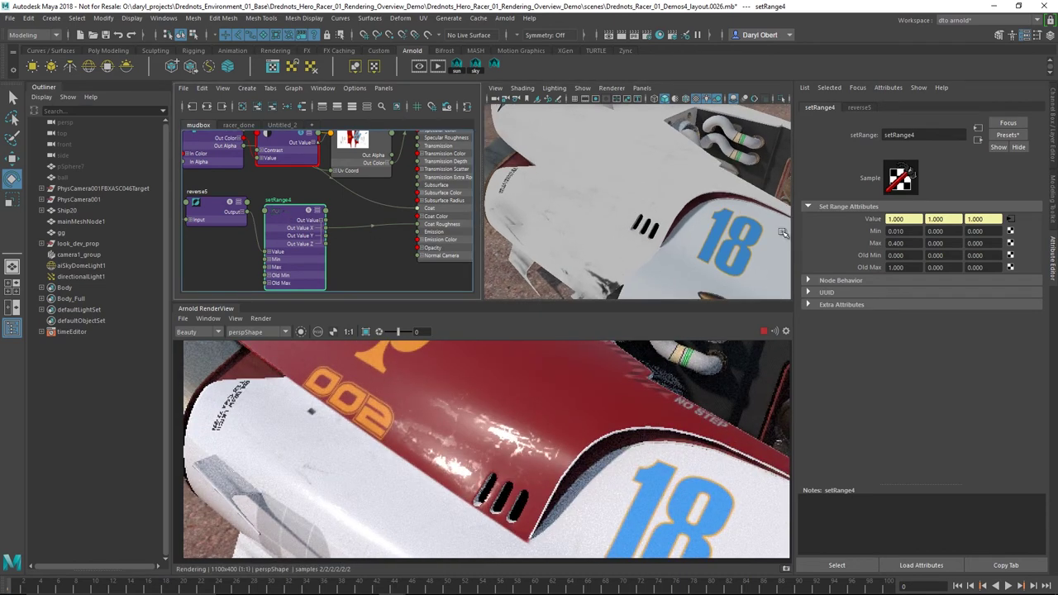
- Raise the setRange node's first Min value, trying 0.05 and settling on 0.1
{"action": "left_click", "coordinate": [897, 232]}
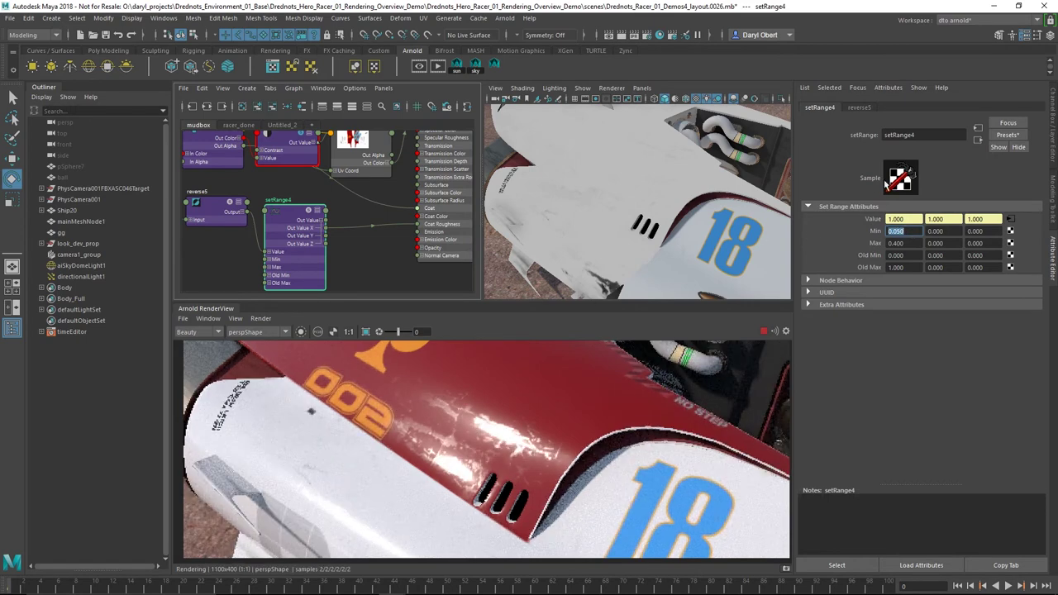
{"action": "left_click", "coordinate": [898, 231]}
{"action": "type", "text": "1"}
{"action": "key", "text": "Return"}
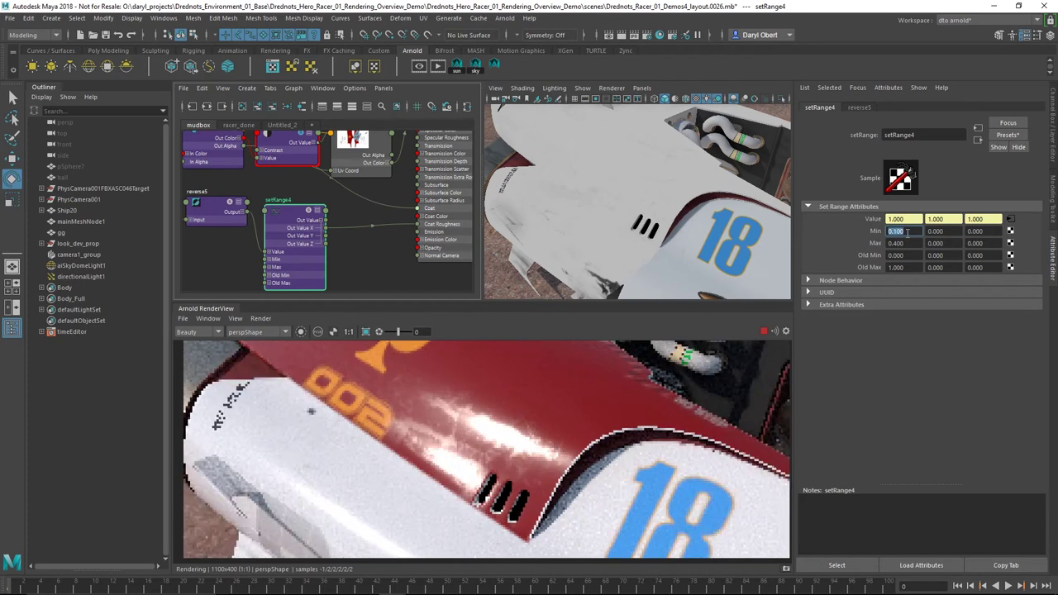
- Lower the Color Gain of colorCorrect11, fed by the body's dirt texture, and check the hull in the render
{"action": "left_click_drag", "start_coordinate": [668, 170], "coordinate": [628, 177], "text": "alt"}
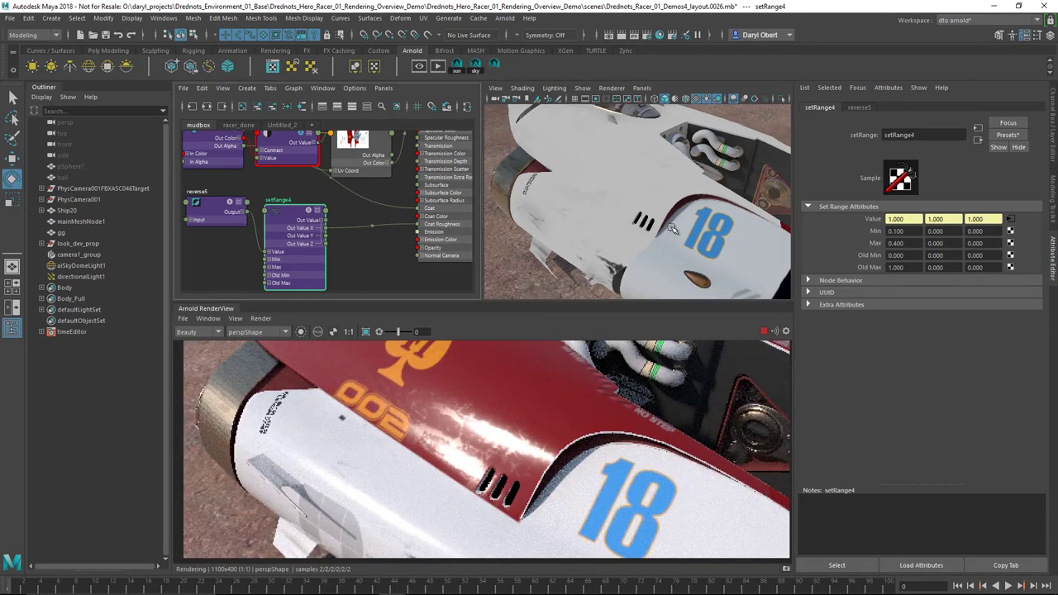
{"action": "middle_click_drag", "start_coordinate": [251, 217], "coordinate": [325, 248], "text": "alt"}
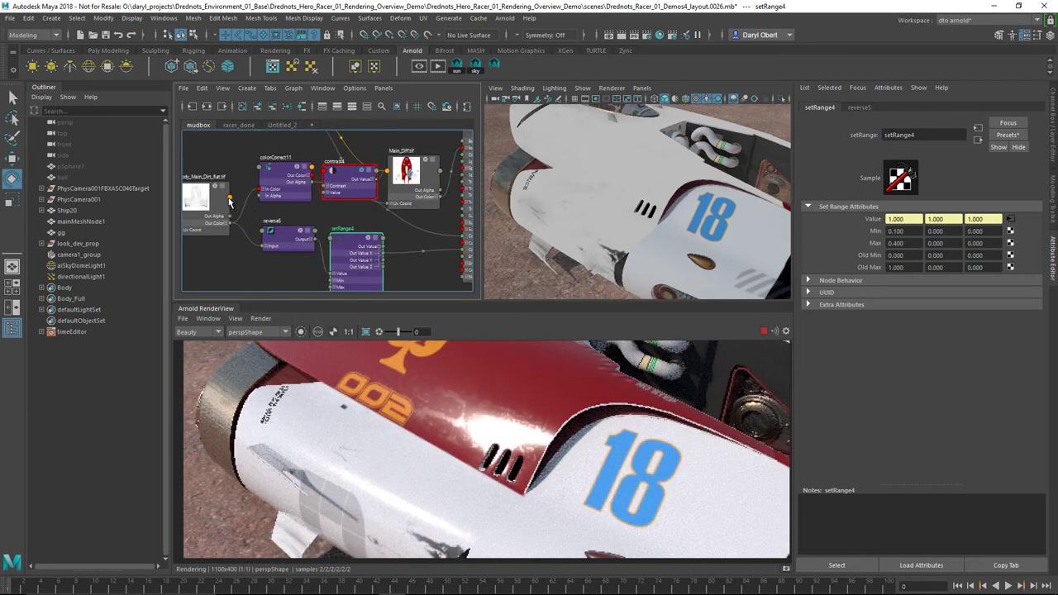
{"action": "left_click", "coordinate": [207, 199]}
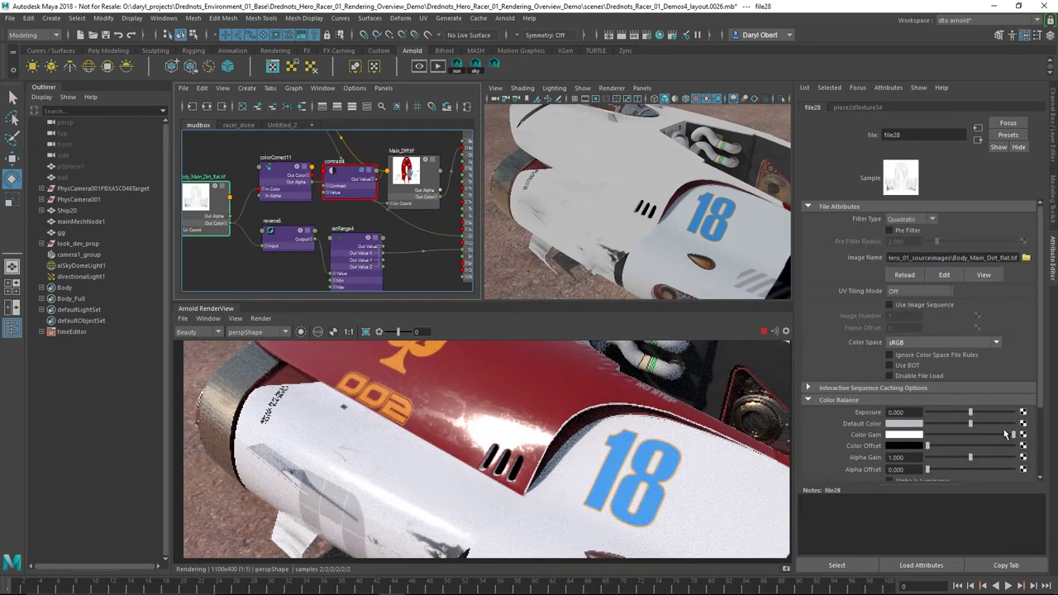
{"action": "left_click", "coordinate": [283, 186]}
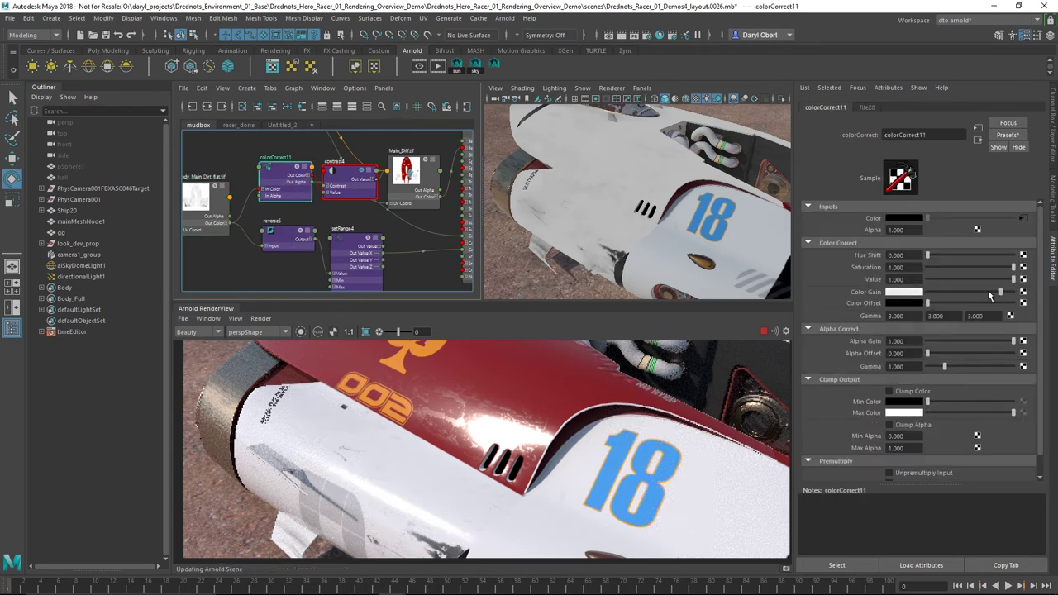
{"action": "left_click_drag", "start_coordinate": [997, 292], "coordinate": [987, 295]}
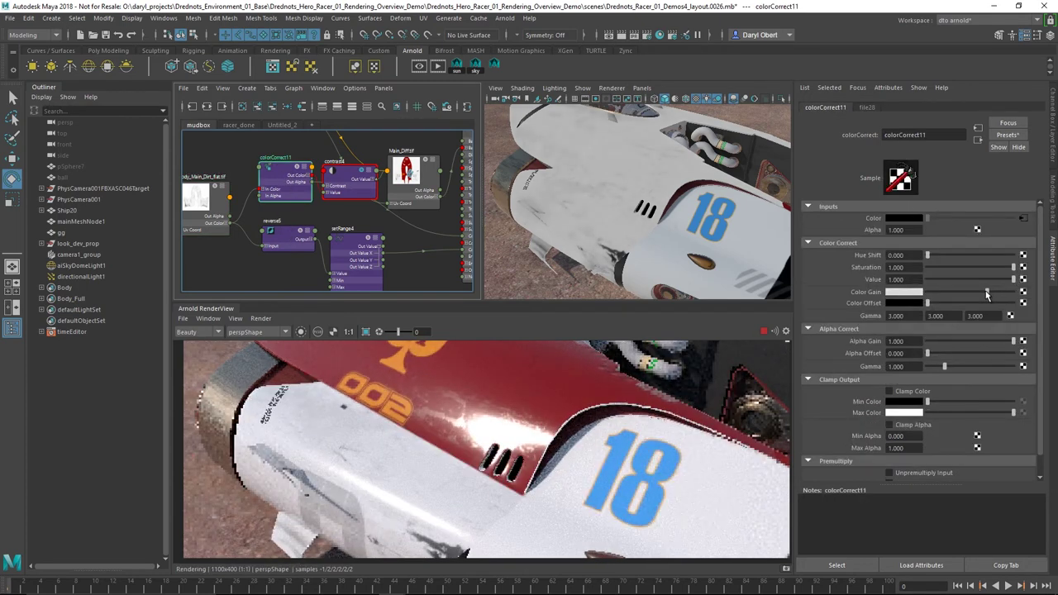
{"action": "left_click_drag", "start_coordinate": [643, 216], "coordinate": [664, 202], "text": "alt"}
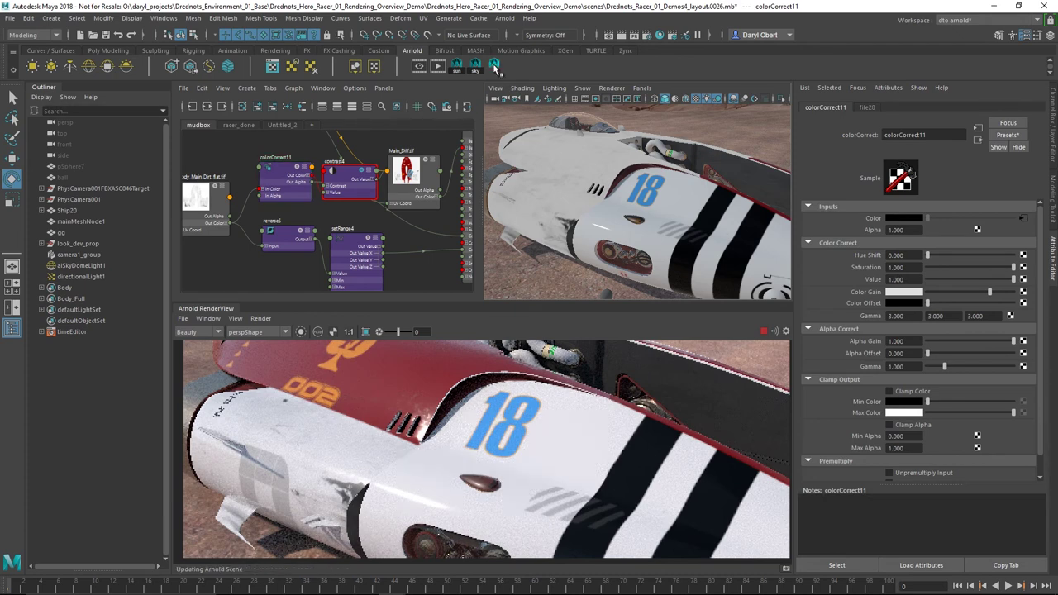
- Clear the node selection and inspect the hull's dirt and reflections from several angles
{"action": "left_click", "coordinate": [771, 200]}
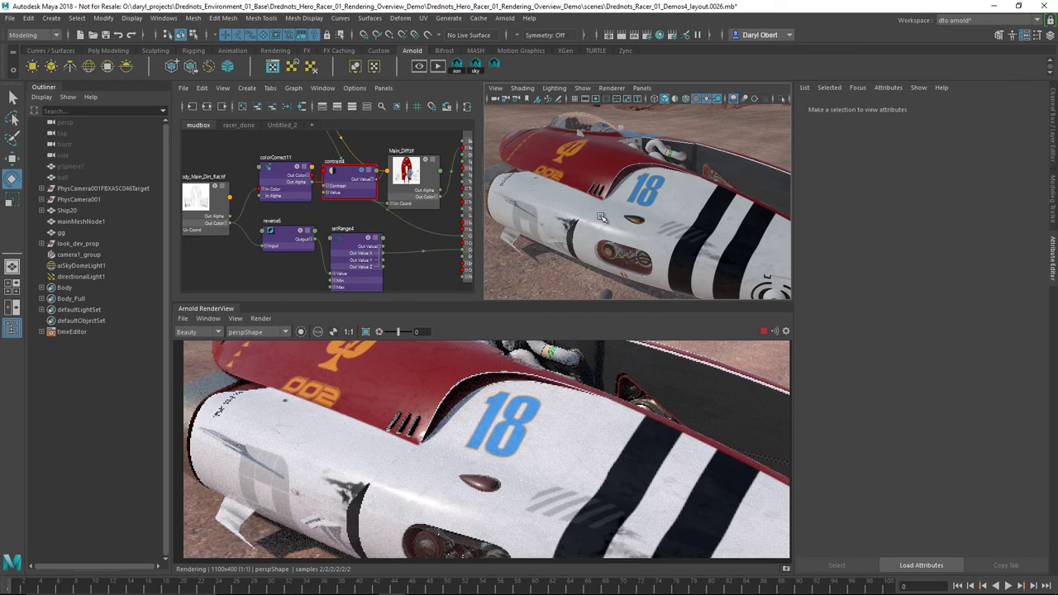
{"action": "left_click_drag", "start_coordinate": [600, 217], "coordinate": [617, 245], "text": "alt"}
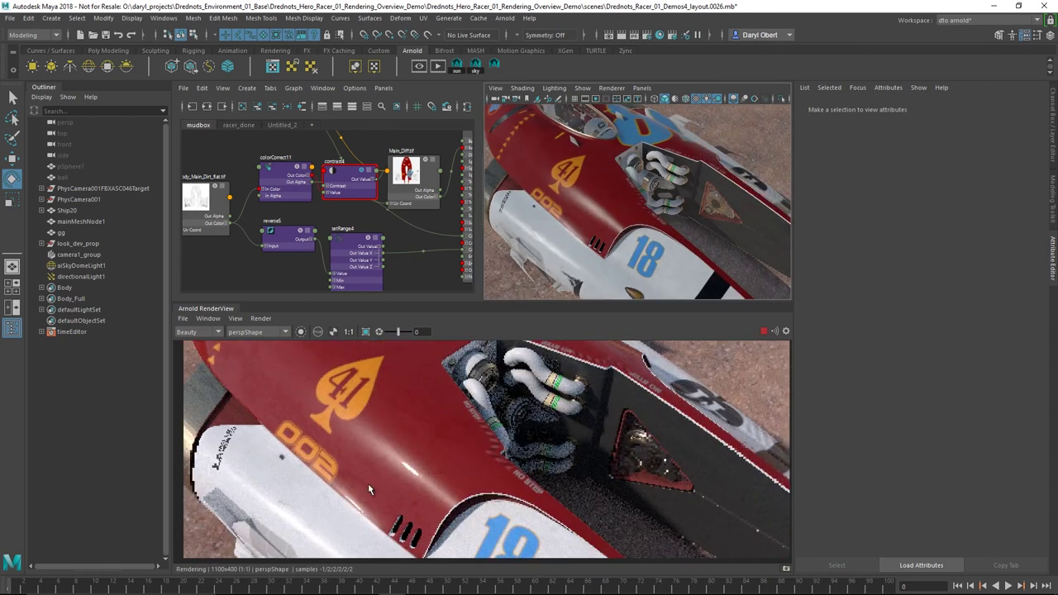
{"action": "left_click_drag", "start_coordinate": [630, 210], "coordinate": [632, 212], "text": "alt"}
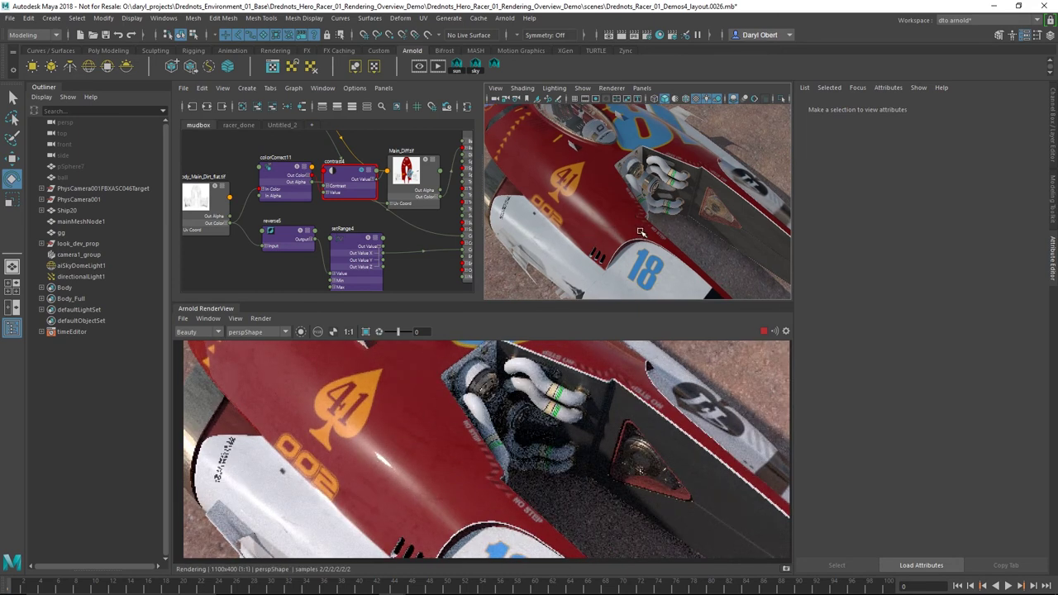
{"action": "left_click_drag", "start_coordinate": [643, 233], "coordinate": [632, 192], "text": "alt"}
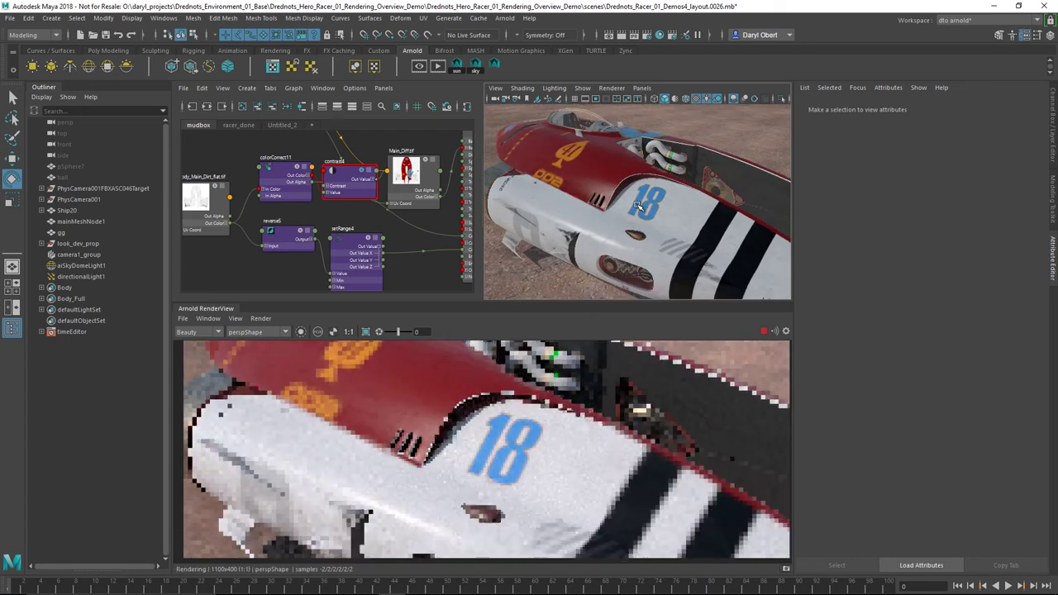
- Look through camera1 and scrub through the ship's flyby, stopping at frame 53 to view the render
{"action": "left_click", "coordinate": [642, 89]}
{"action": "mouse_move", "coordinate": [704, 100]}
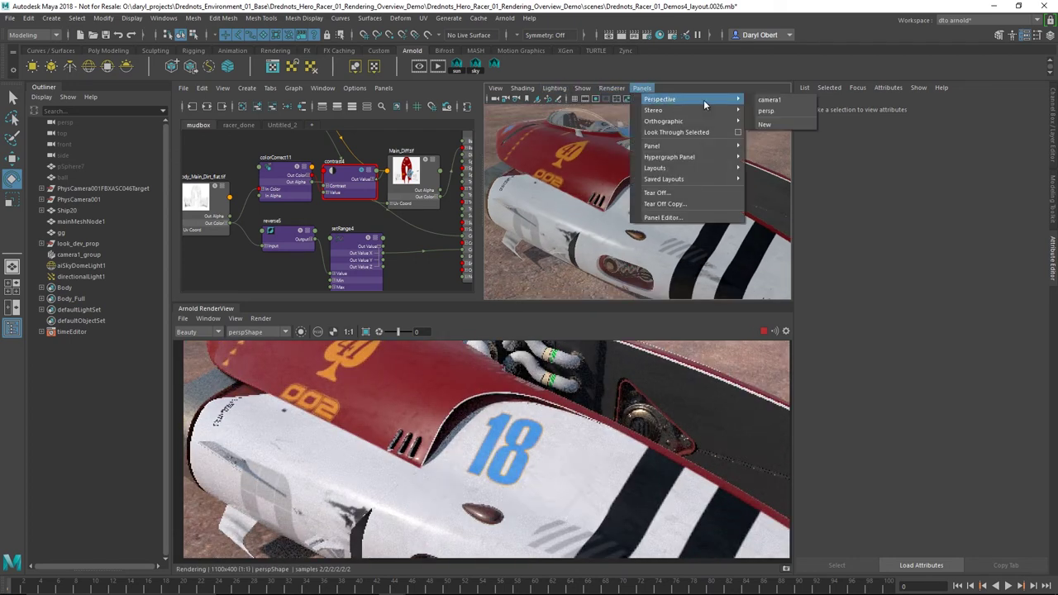
{"action": "left_click", "coordinate": [763, 101]}
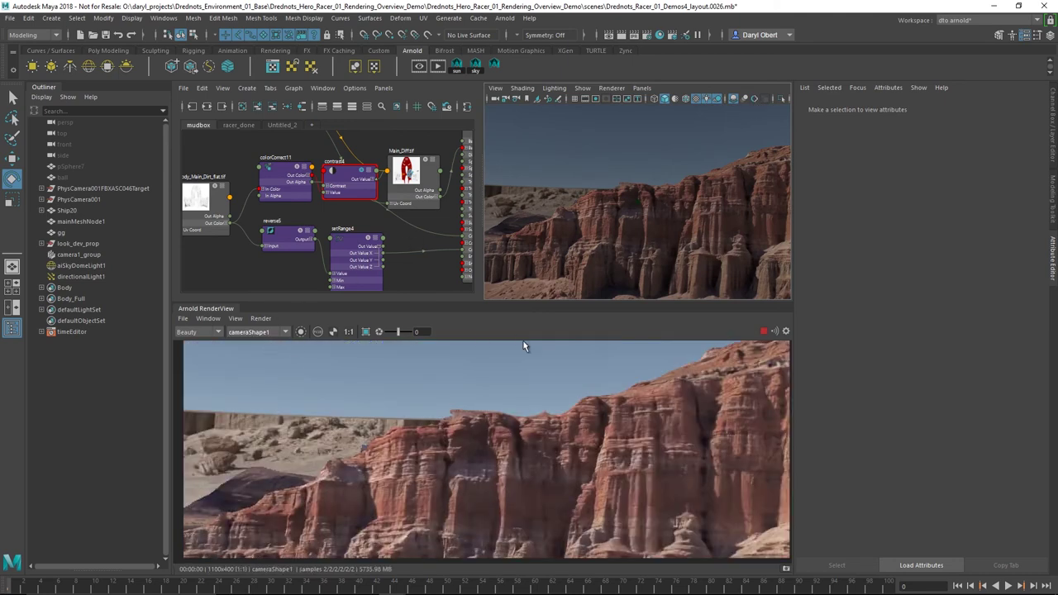
{"action": "left_click", "coordinate": [57, 587]}
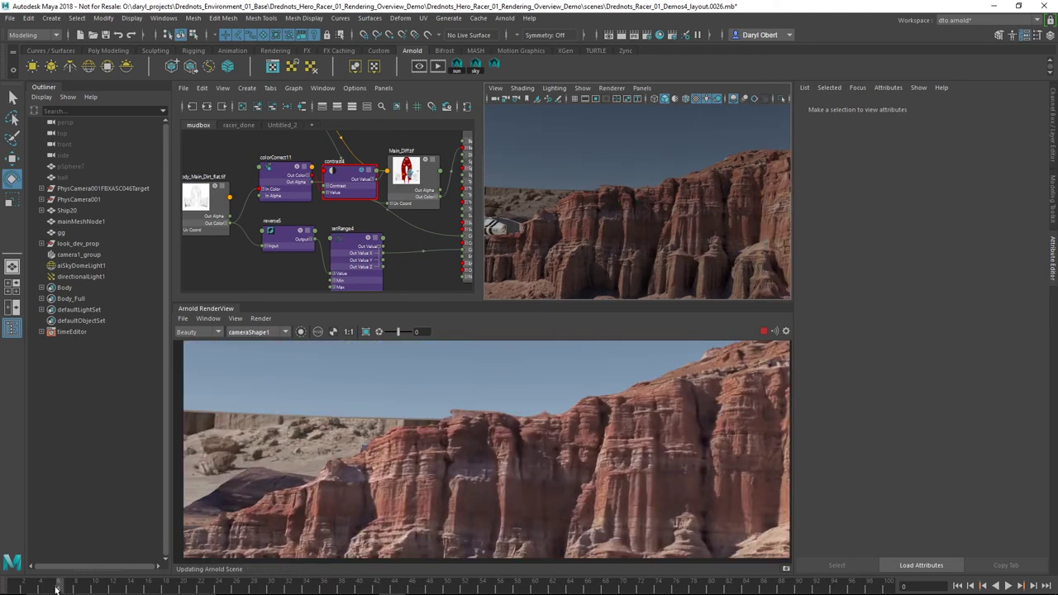
{"action": "left_click_drag", "start_coordinate": [95, 592], "coordinate": [174, 589]}
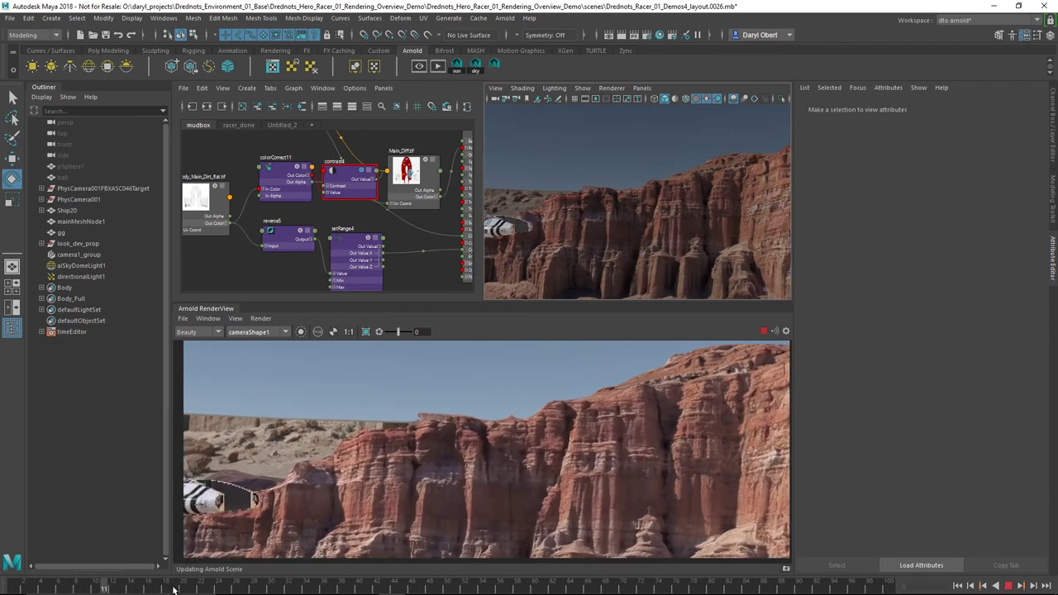
{"action": "left_click_drag", "start_coordinate": [250, 591], "coordinate": [263, 590]}
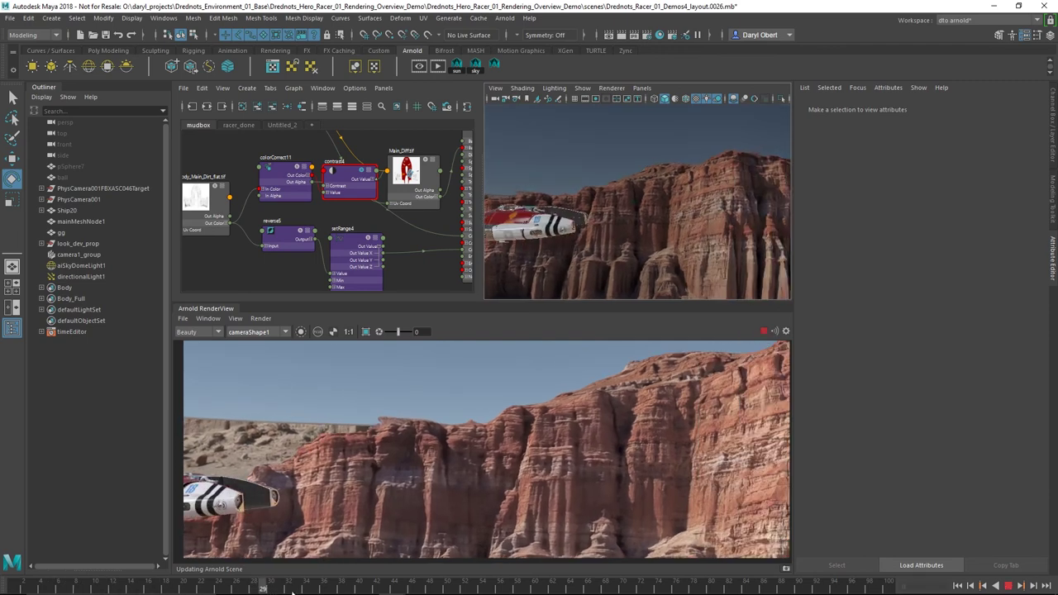
{"action": "left_click_drag", "start_coordinate": [337, 590], "coordinate": [565, 592]}
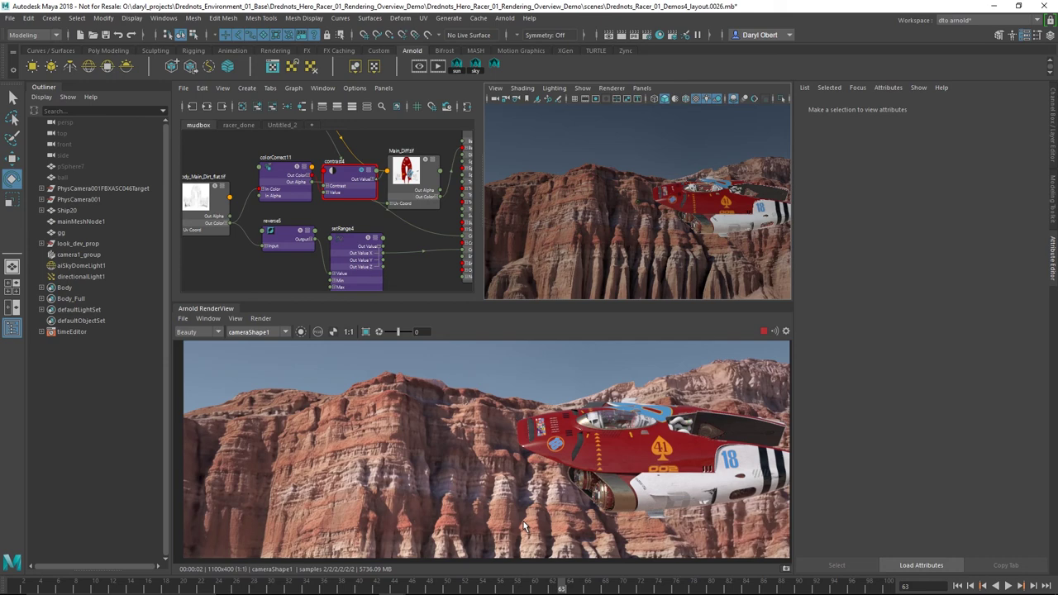
{"action": "left_click", "coordinate": [471, 586]}
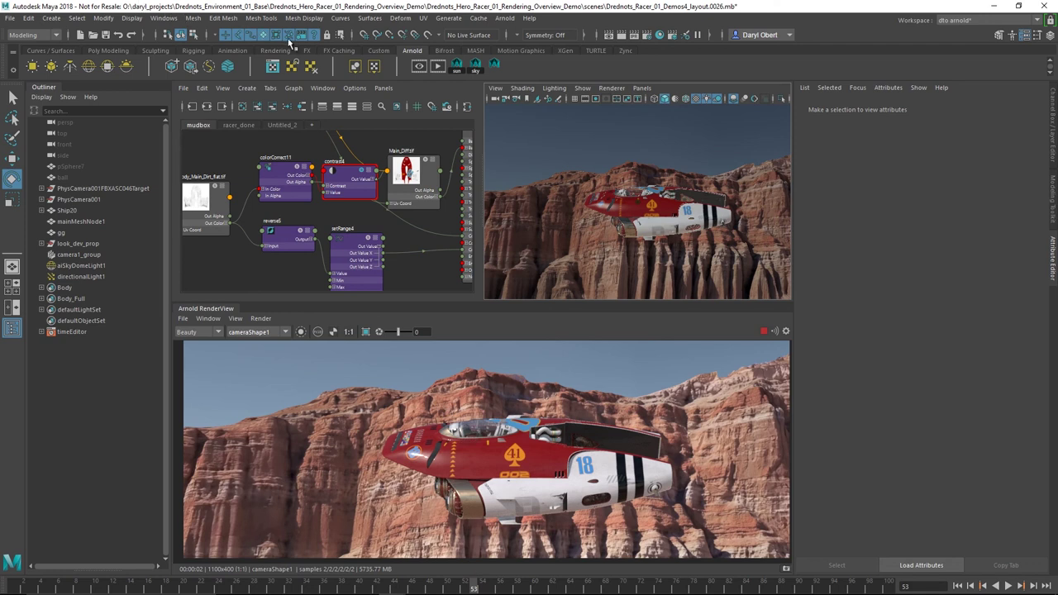
- Create a Backburner render job without saving the scene changes and submit it with the existing job settings
{"action": "left_click", "coordinate": [51, 35]}
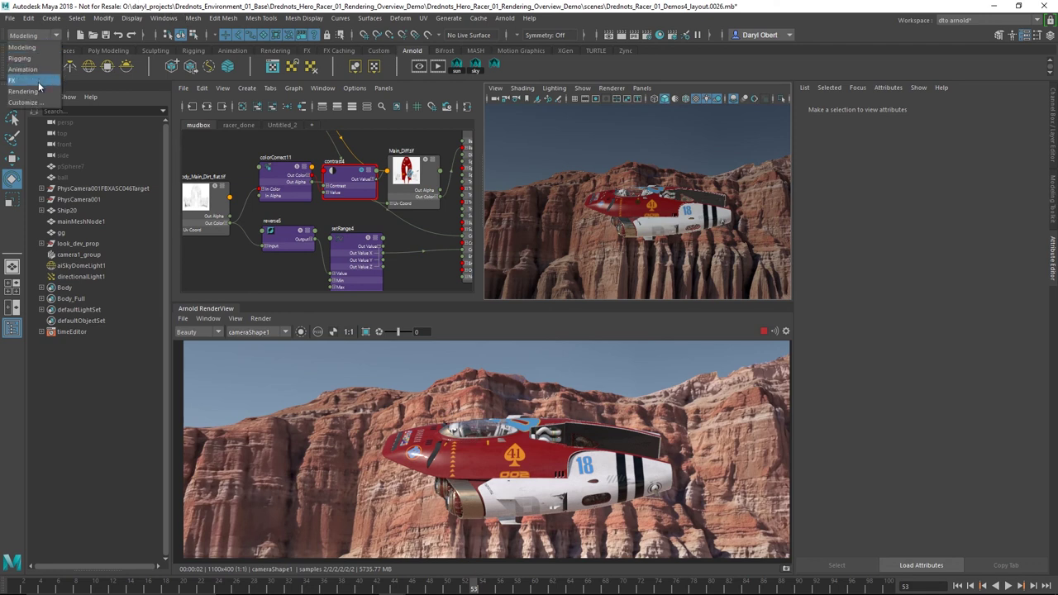
{"action": "left_click", "coordinate": [35, 92]}
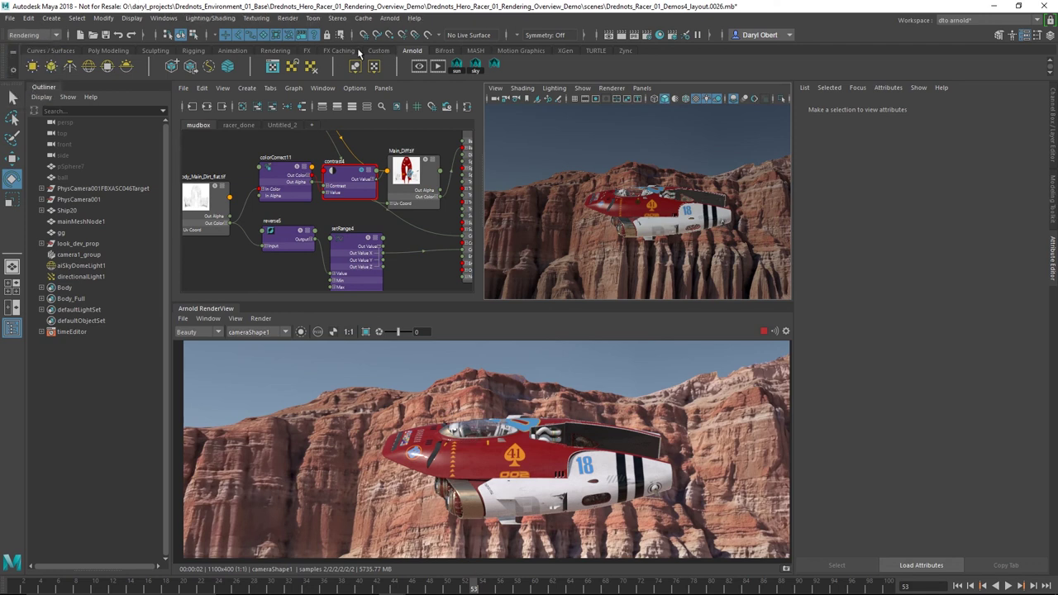
{"action": "left_click", "coordinate": [291, 20]}
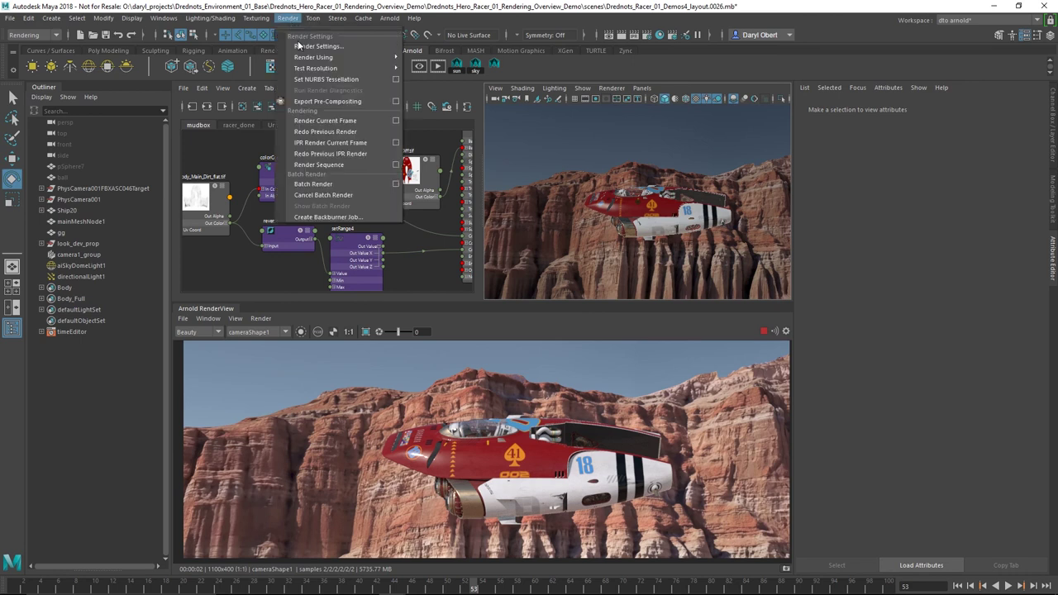
{"action": "left_click", "coordinate": [337, 218]}
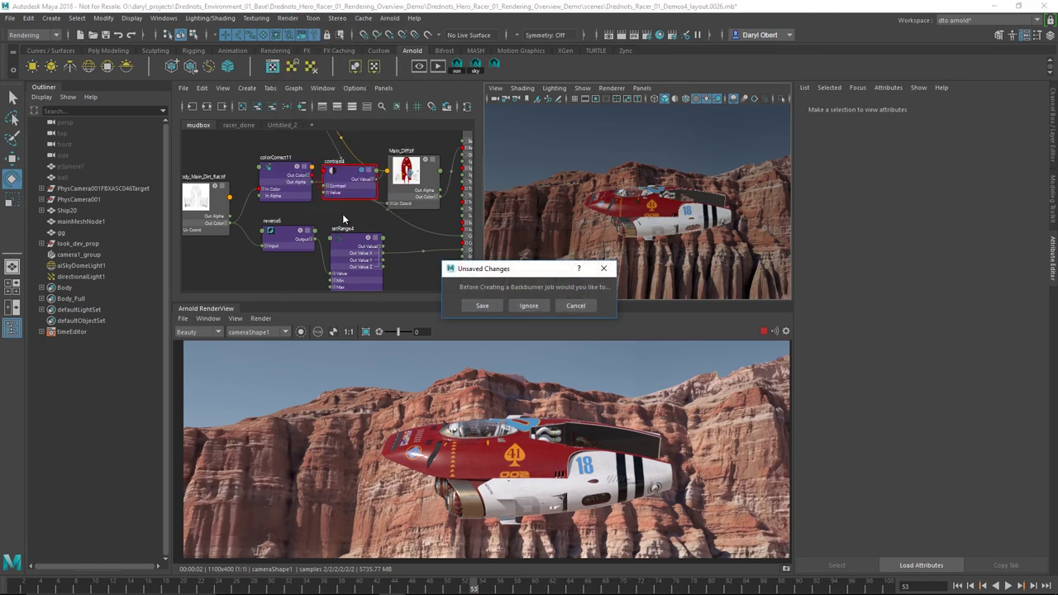
{"action": "left_click", "coordinate": [530, 306]}
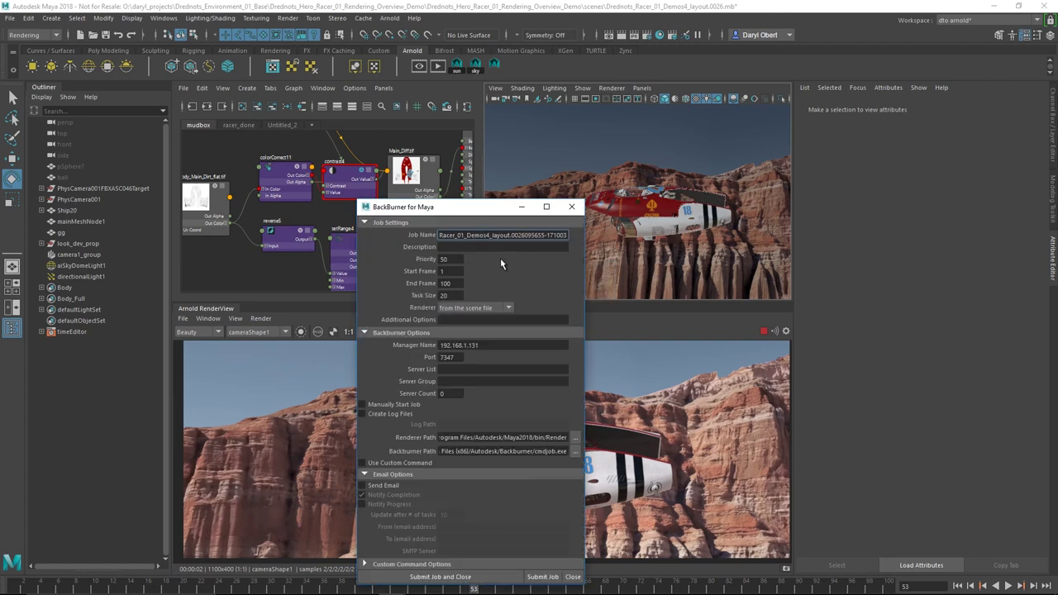
{"action": "left_click_drag", "start_coordinate": [451, 215], "coordinate": [468, 163]}
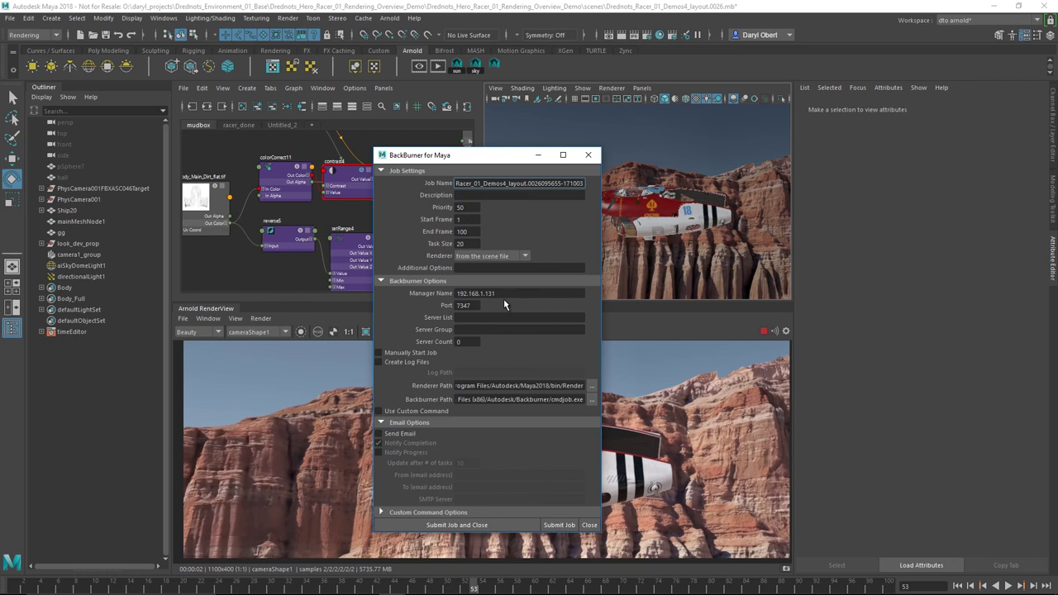
{"action": "left_click", "coordinate": [456, 524]}
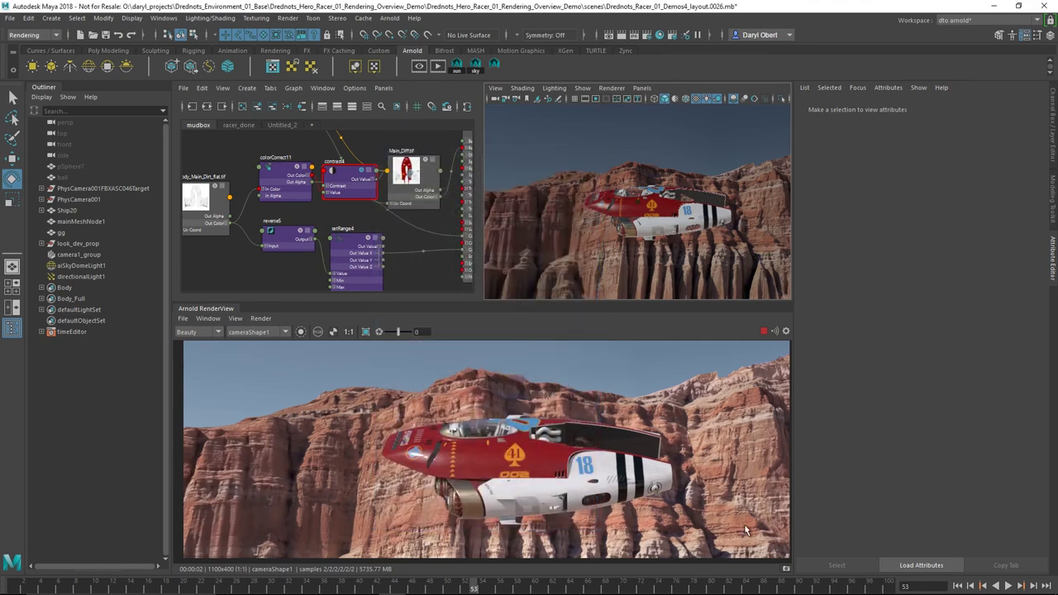
- Check the submitted job in the Backburner Queue Monitor, then return to Maya and scrub the flyby back to frame 49
{"action": "left_click", "coordinate": [597, 589]}
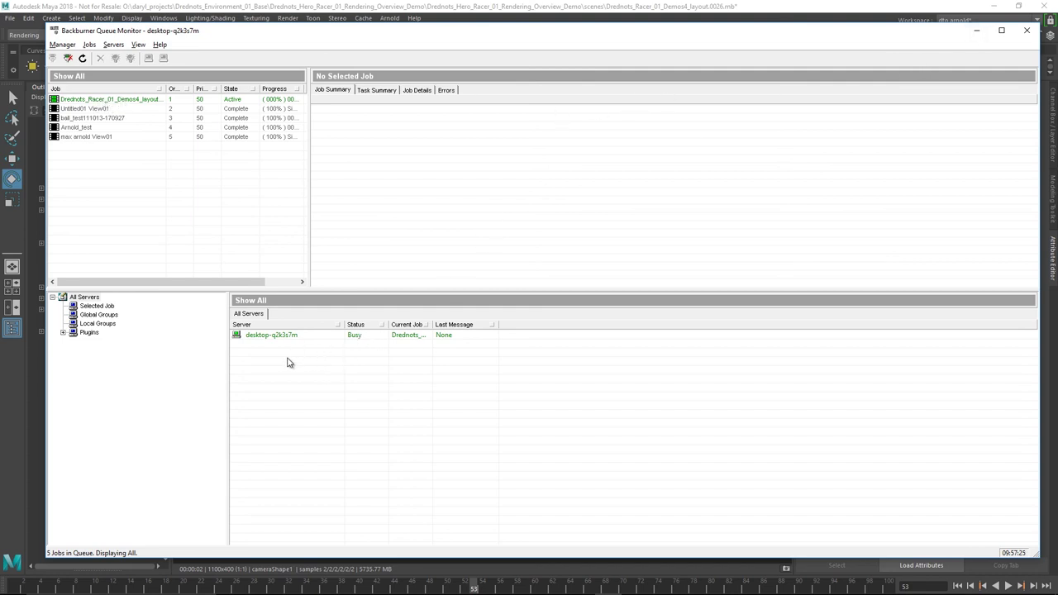
{"action": "left_click", "coordinate": [975, 30]}
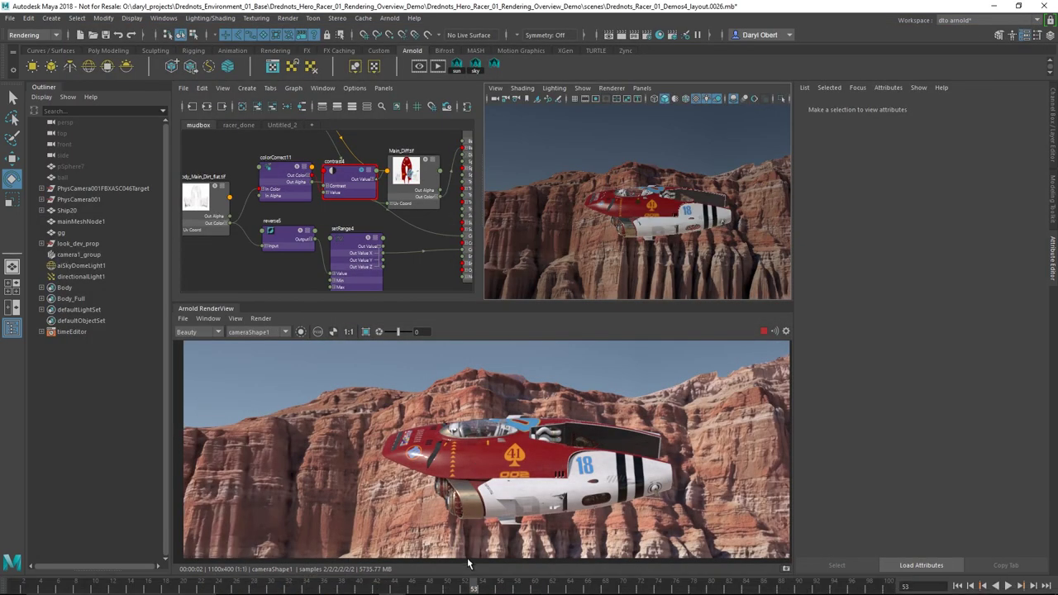
{"action": "left_click_drag", "start_coordinate": [472, 587], "coordinate": [436, 588]}
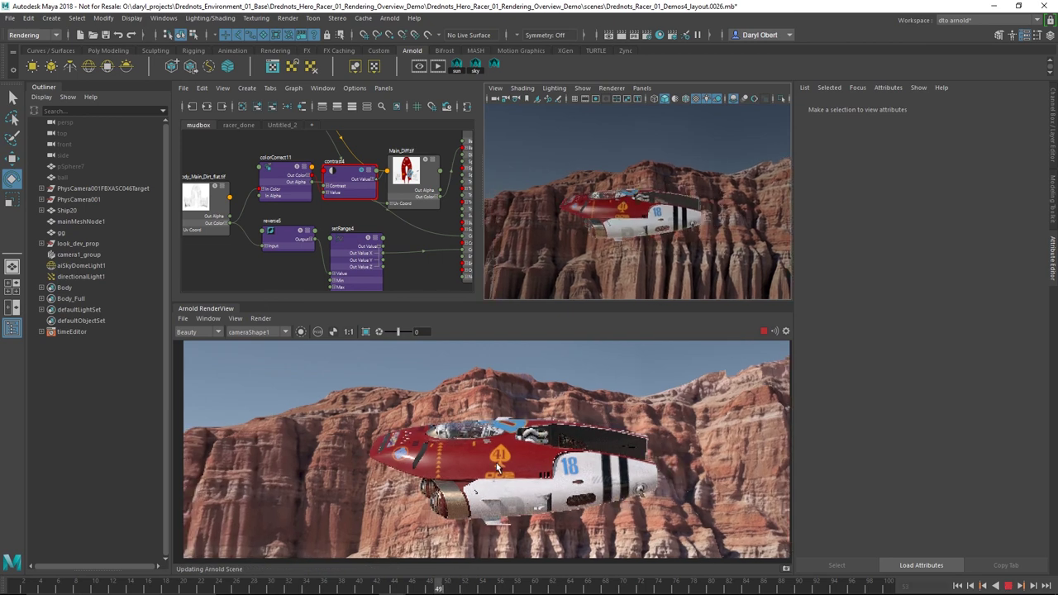